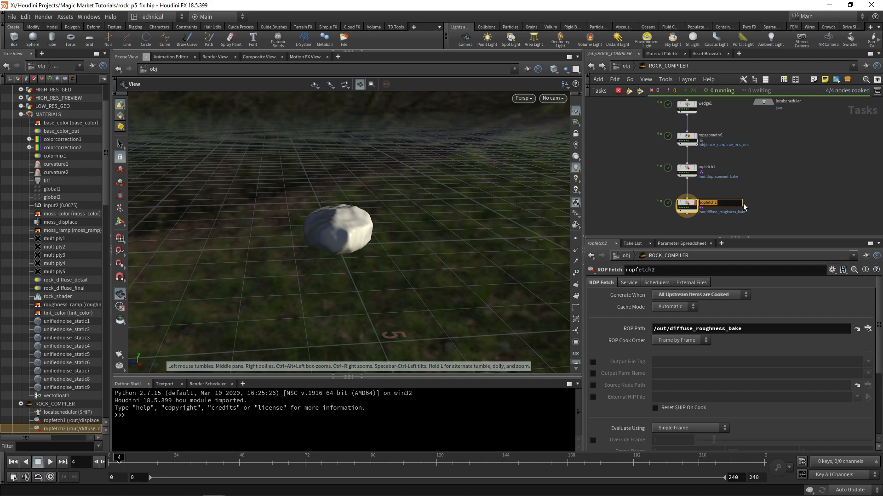
Step: Rename the last ROP Fetch node diffuse_roughness_bake and the ROP Fetch above it displacement_bake
{"action": "type", "text": "diffuse_roughness_bale"}
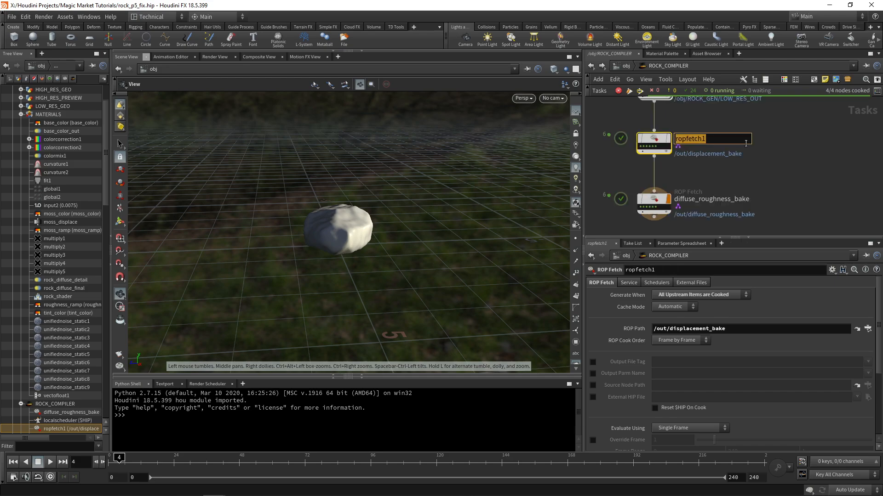
{"action": "type", "text": "displacement_bake"}
{"action": "key", "text": "Return"}
{"action": "key", "text": "h"}
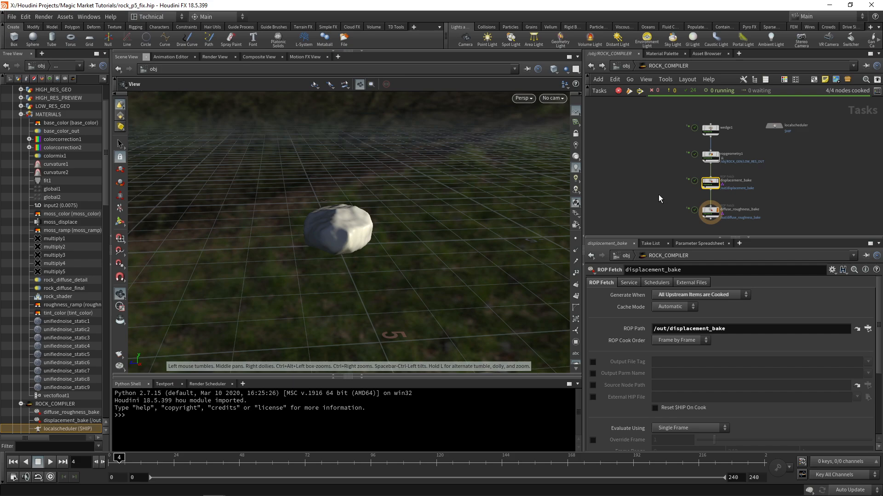
Step: Enlarge the network area and add a LOP Network node beside the task chain
{"action": "middle_click_drag", "start_coordinate": [658, 194], "coordinate": [658, 189]}
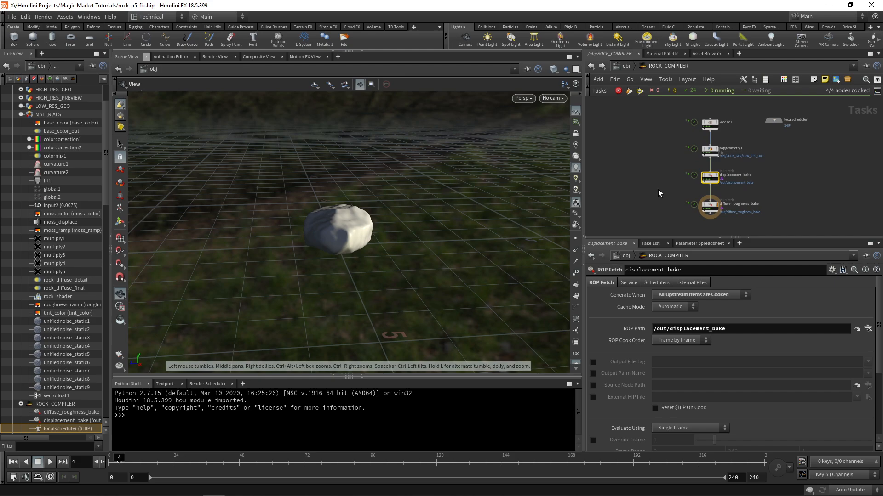
{"action": "middle_click_drag", "start_coordinate": [732, 155], "coordinate": [749, 162]}
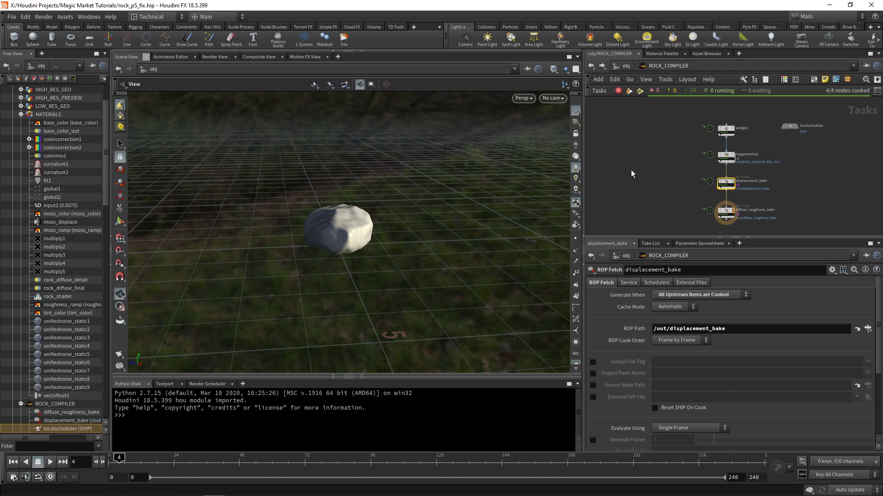
{"action": "left_click_drag", "start_coordinate": [736, 238], "coordinate": [740, 311]}
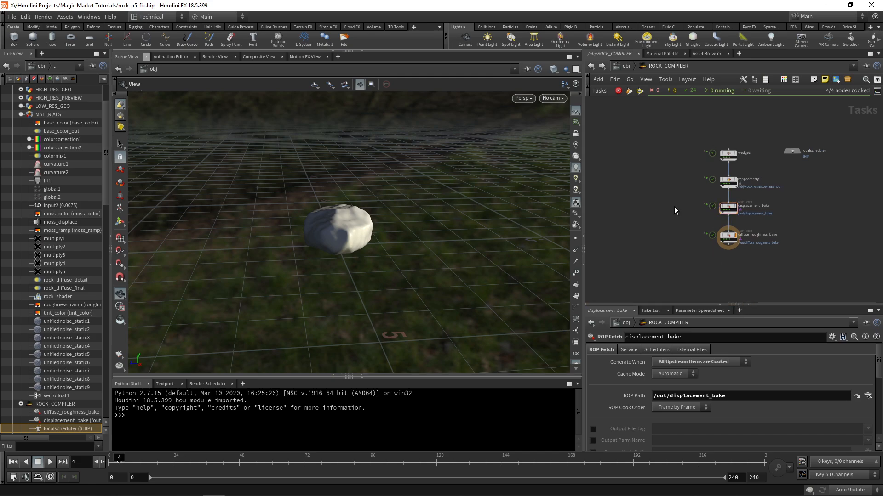
{"action": "key", "text": "Tab"}
{"action": "type", "text": "lopnet"}
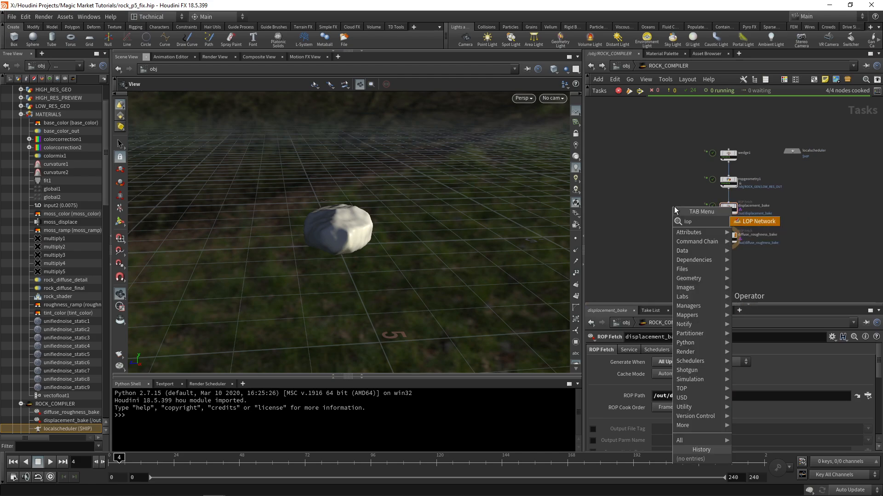
{"action": "key", "text": "Return"}
{"action": "left_click", "coordinate": [651, 182]}
Step: Rename the LOP Network node ROCK_VARIANT_GENERATOR
{"action": "middle_click_drag", "start_coordinate": [693, 191], "coordinate": [693, 193]}
{"action": "scroll", "coordinate": [672, 187], "scroll_direction": "up", "scroll_amount": 5}
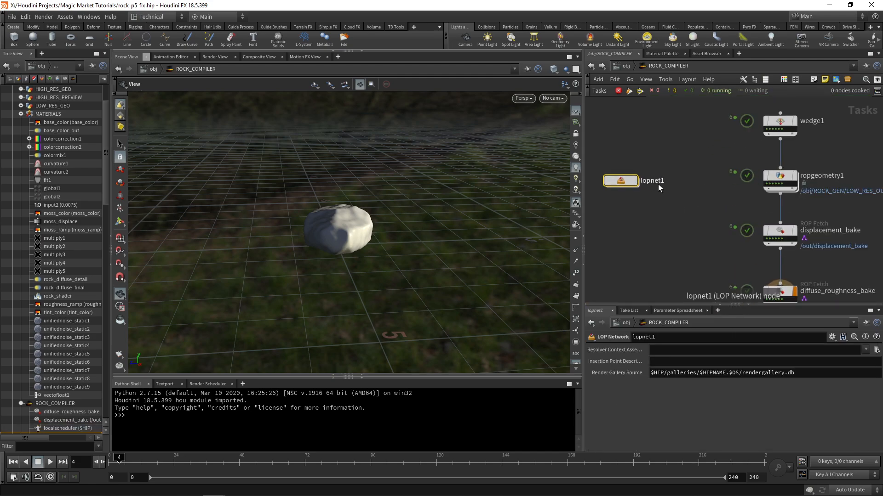
{"action": "double_click", "coordinate": [658, 184]}
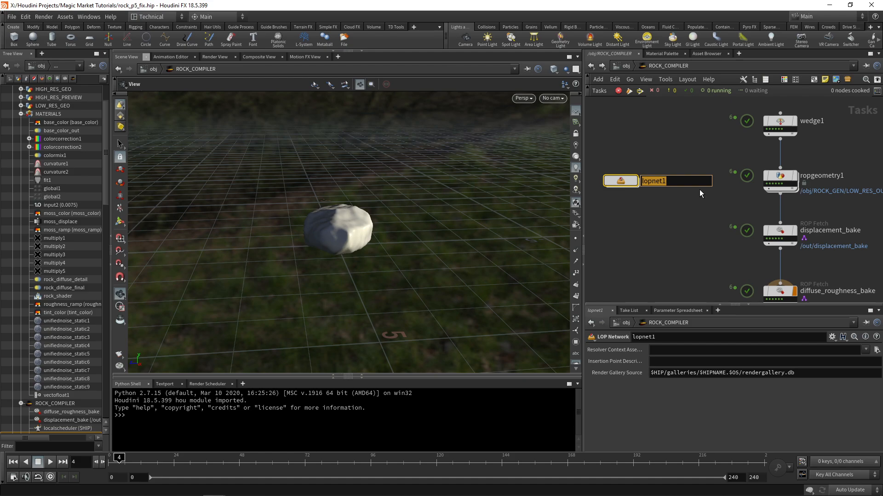
{"action": "type", "text": "ROCK_VAR"}
{"action": "type", "text": "IANT_GENERATOR"}
{"action": "key", "text": "Return"}
Step: Enter the ROCK_VARIANT_GENERATOR network and add a SOP Import node
{"action": "key", "text": "i"}
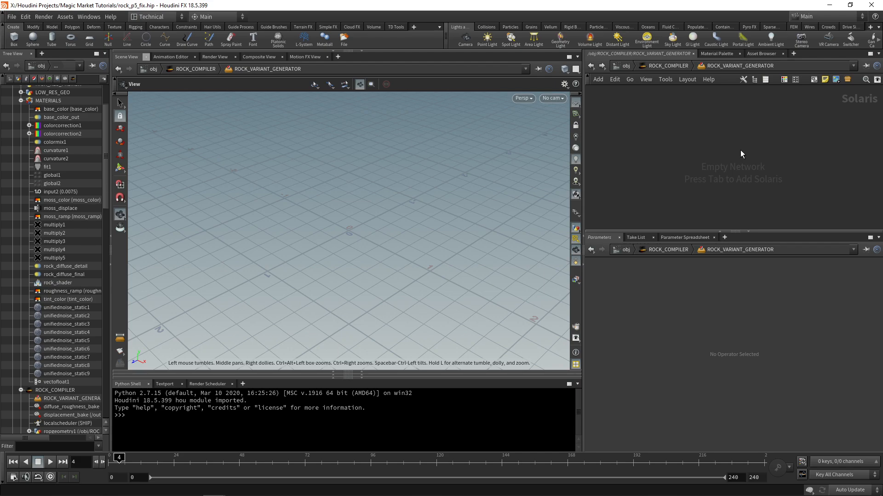
{"action": "key", "text": "Tab"}
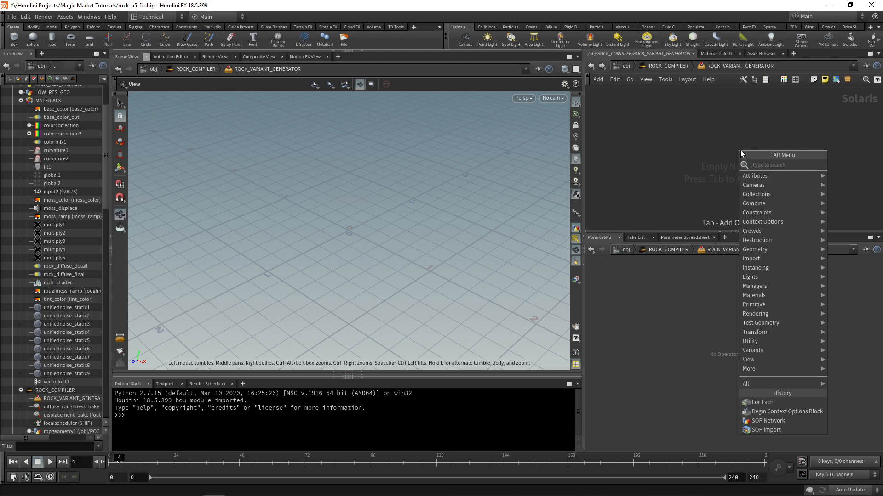
{"action": "type", "text": "sopimport"}
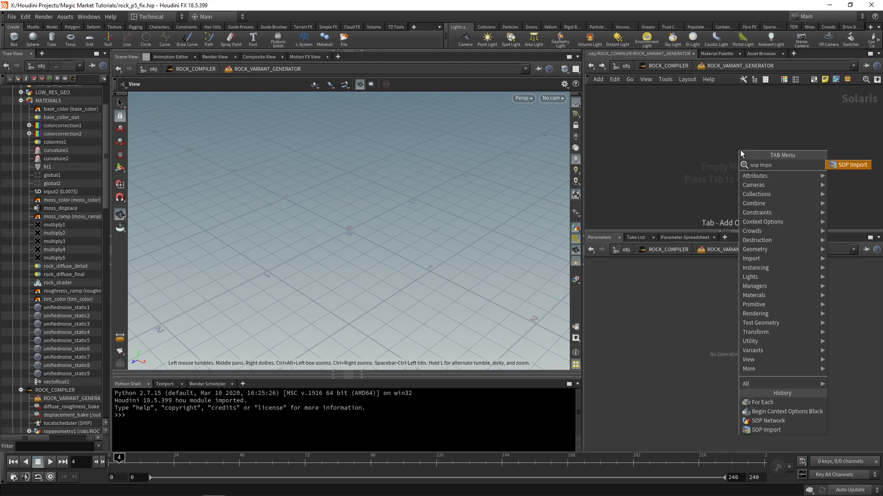
{"action": "key", "text": "Return"}
{"action": "left_click", "coordinate": [672, 144]}
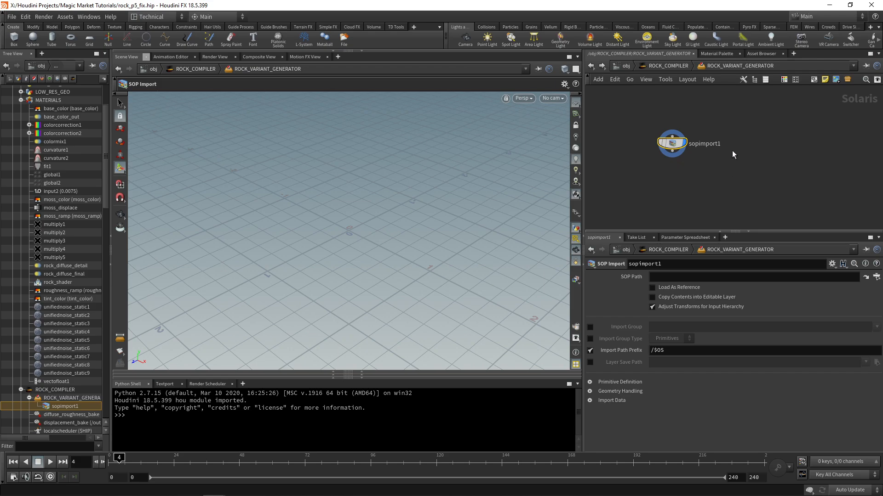
Step: Add a Reference node below the SOP Import and connect the import to its first input
{"action": "key", "text": "Tab"}
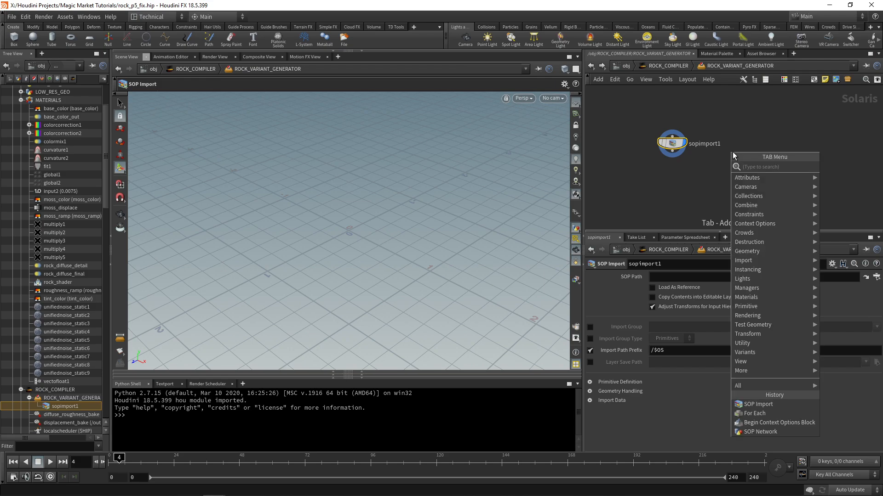
{"action": "type", "text": "ref"}
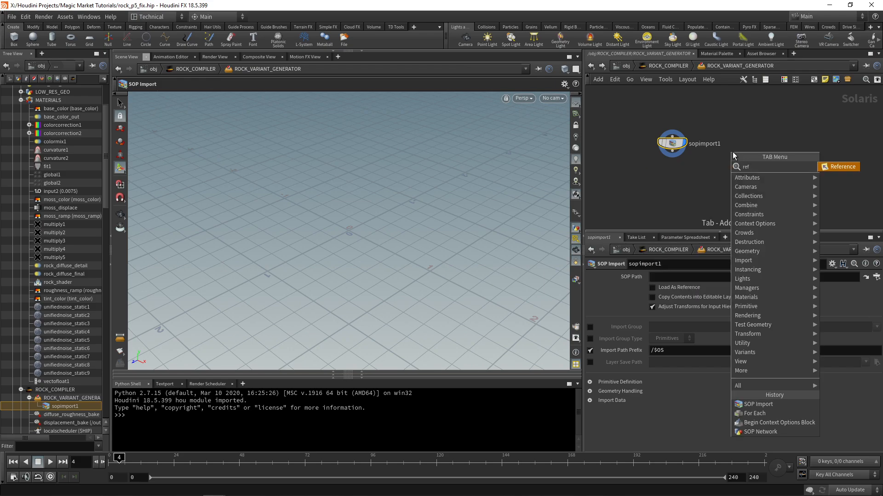
{"action": "key", "text": "Return"}
{"action": "left_click", "coordinate": [732, 152]}
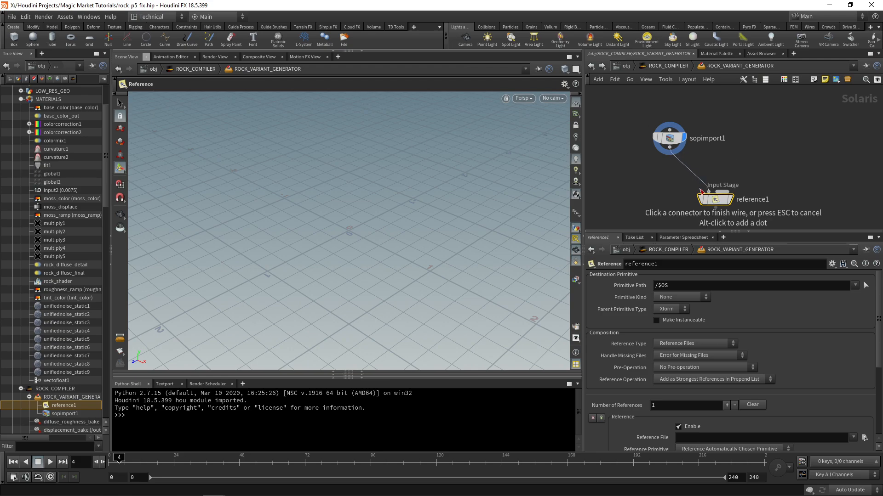
{"action": "left_click_drag", "start_coordinate": [708, 188], "coordinate": [701, 195]}
Step: Add a Material Library node beside the SOP Import and connect it to the Reference node's second input
{"action": "middle_click_drag", "start_coordinate": [745, 156], "coordinate": [718, 168]}
{"action": "scroll", "coordinate": [718, 169], "scroll_direction": "down", "scroll_amount": 1}
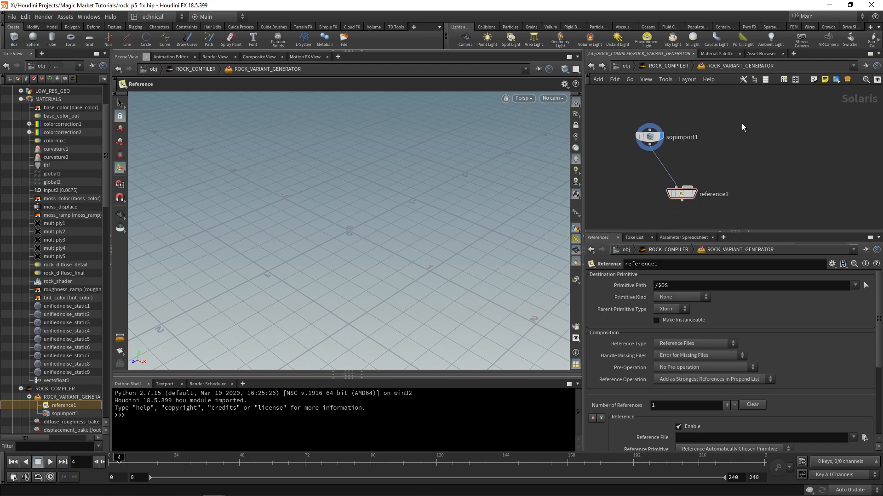
{"action": "key", "text": "Tab"}
{"action": "type", "text": "material li"}
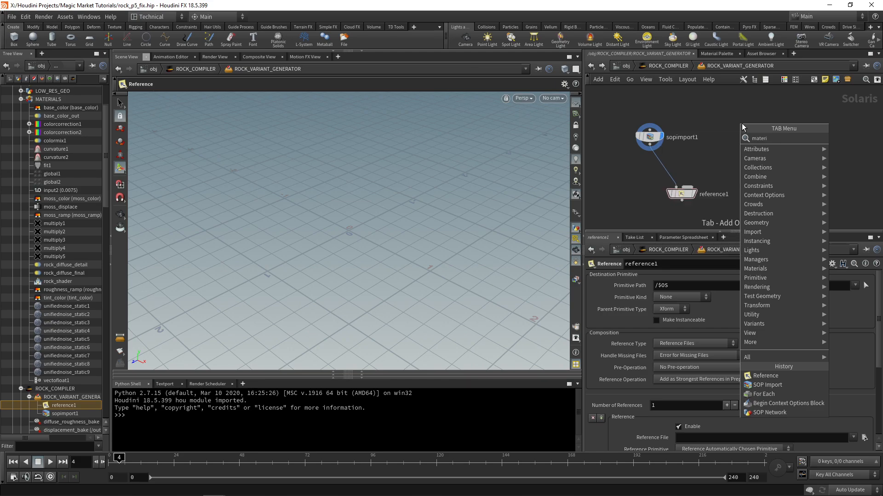
{"action": "key", "text": "Return"}
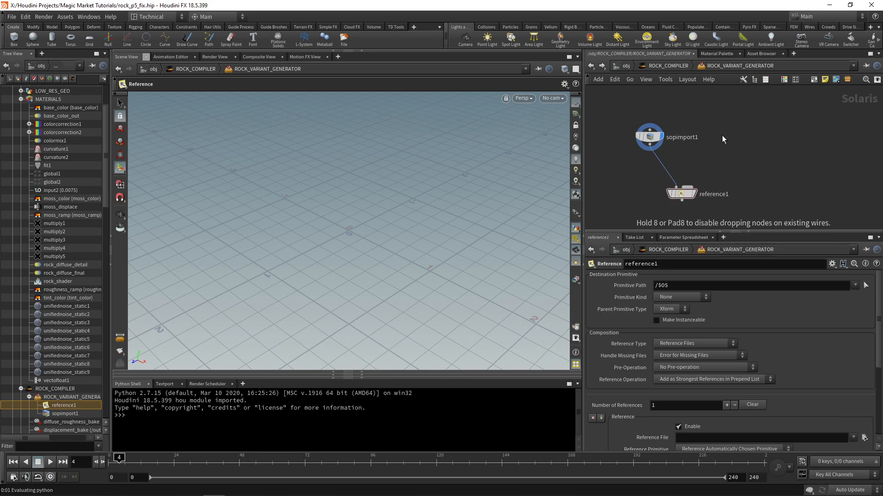
{"action": "left_click", "coordinate": [722, 135]}
{"action": "mouse_move", "coordinate": [708, 182]}
{"action": "middle_mouse_down"}
{"action": "mouse_move", "coordinate": [699, 165]}
{"action": "mouse_move", "coordinate": [724, 185]}
{"action": "middle_mouse_up"}
Step: Add an Assign Material node below the Reference node and connect it to the reference's output
{"action": "middle_click_drag", "start_coordinate": [728, 155], "coordinate": [728, 123]}
{"action": "key", "text": "Tab"}
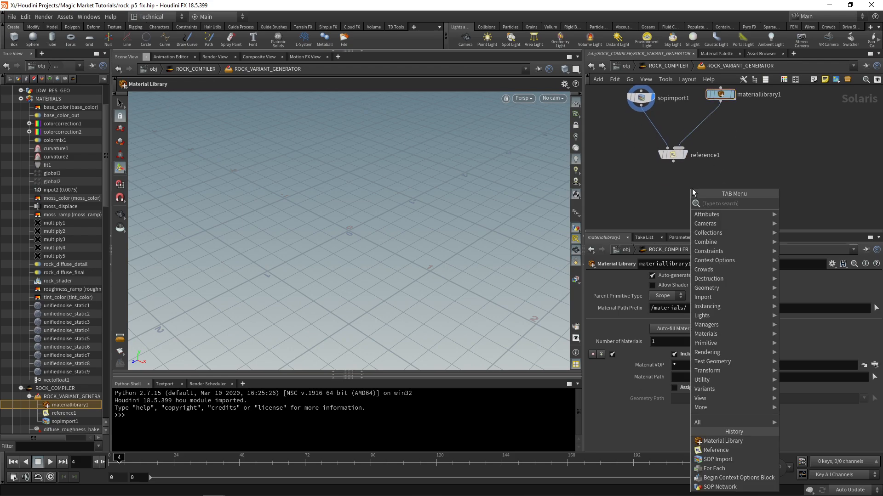
{"action": "type", "text": "assign mat"}
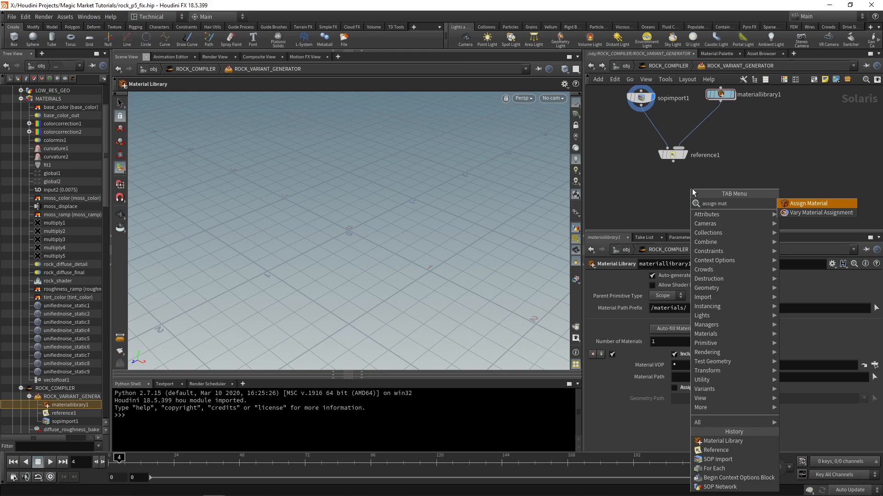
{"action": "key", "text": "Return"}
{"action": "left_click", "coordinate": [676, 195]}
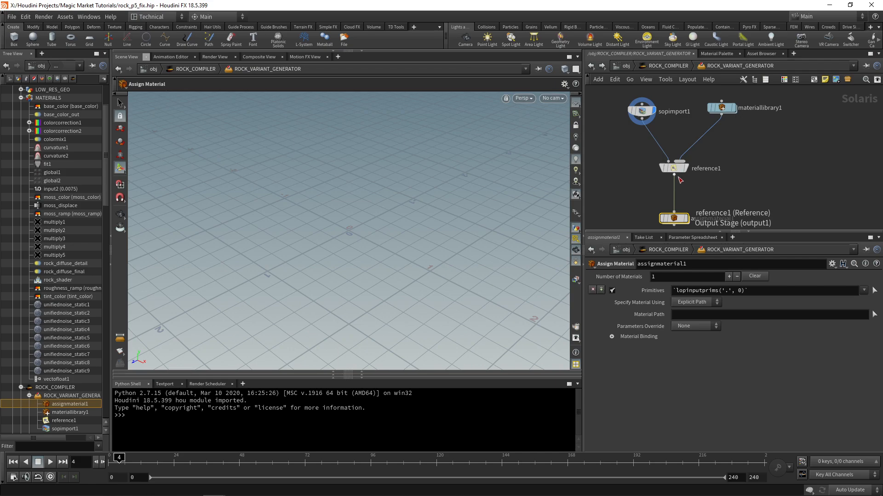
Step: Enter the Material Library node and add a Principled Shader
{"action": "middle_click_drag", "start_coordinate": [677, 213], "coordinate": [673, 178]}
{"action": "middle_click_drag", "start_coordinate": [695, 149], "coordinate": [713, 167]}
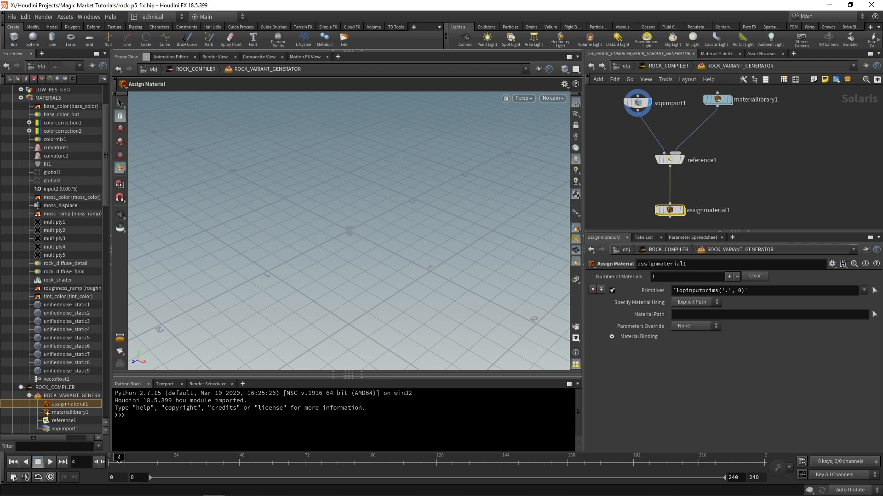
{"action": "double_click", "coordinate": [726, 102]}
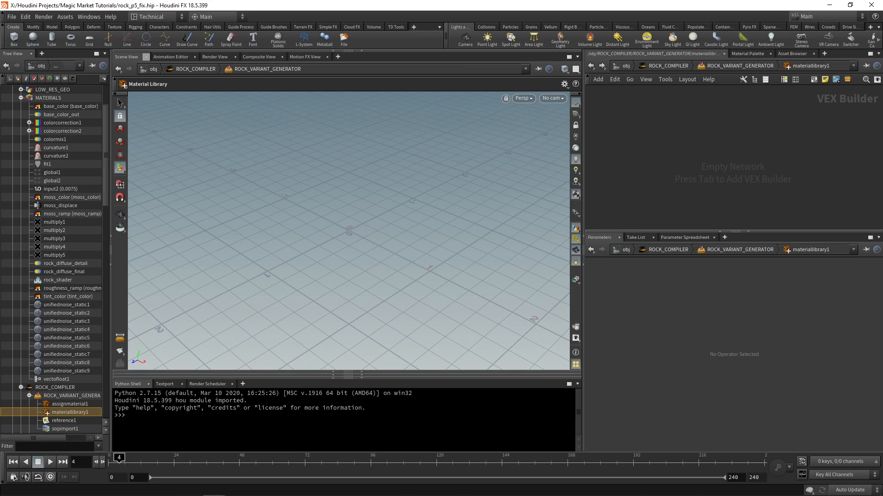
{"action": "key", "text": "Tab"}
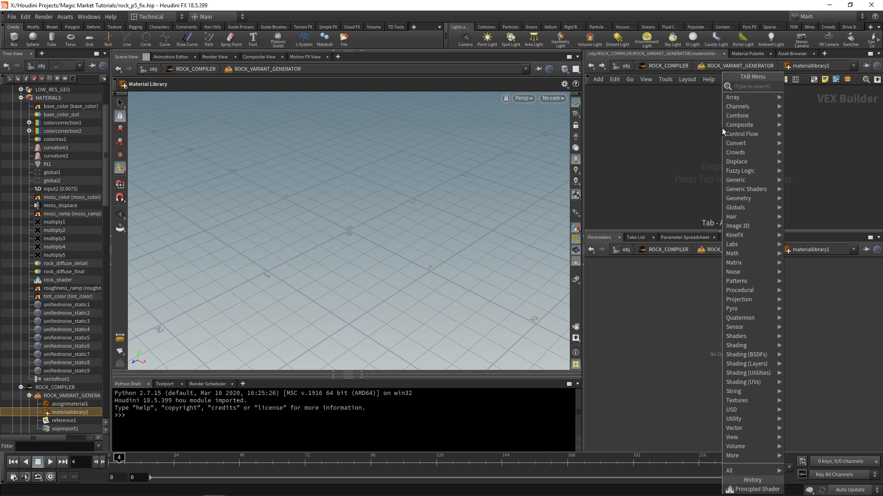
{"action": "type", "text": "princip"}
{"action": "key", "text": "Return"}
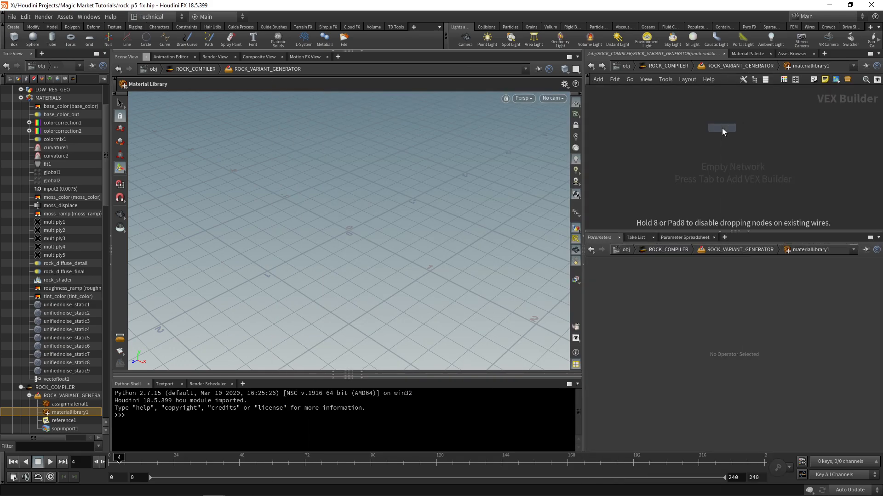
{"action": "left_click", "coordinate": [723, 129]}
Step: Rename the Principled Shader rock_material
{"action": "left_click", "coordinate": [725, 119]}
{"action": "type", "text": "r"}
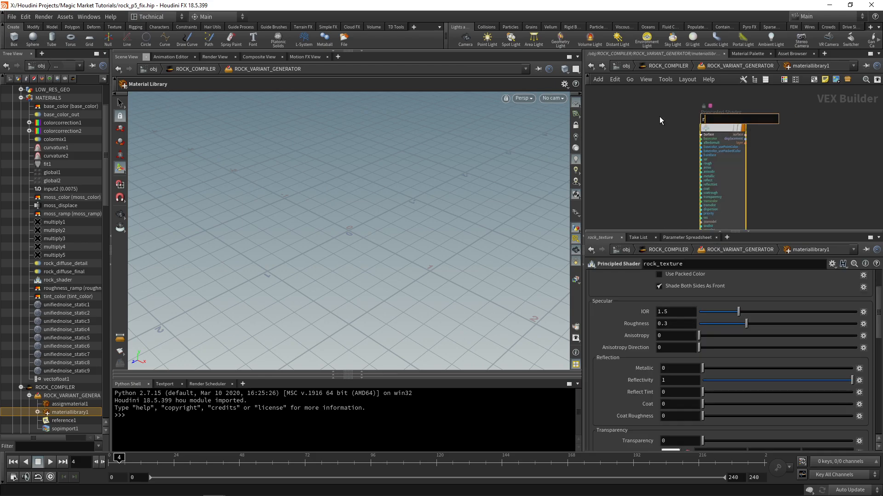
{"action": "type", "text": "ock_material"}
{"action": "key", "text": "Return"}
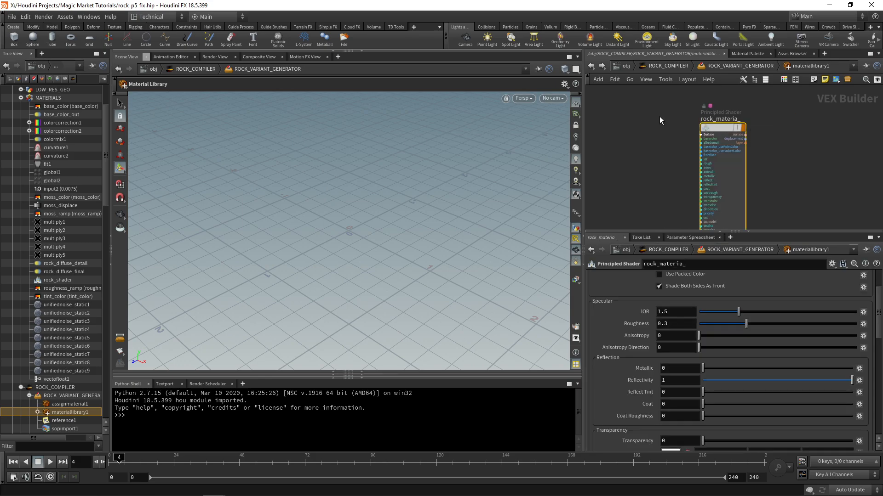
Step: Set the rock_material shader's base color to white and its roughness to 1
{"action": "left_click", "coordinate": [664, 299]}
{"action": "left_click_drag", "start_coordinate": [773, 433], "coordinate": [878, 405]}
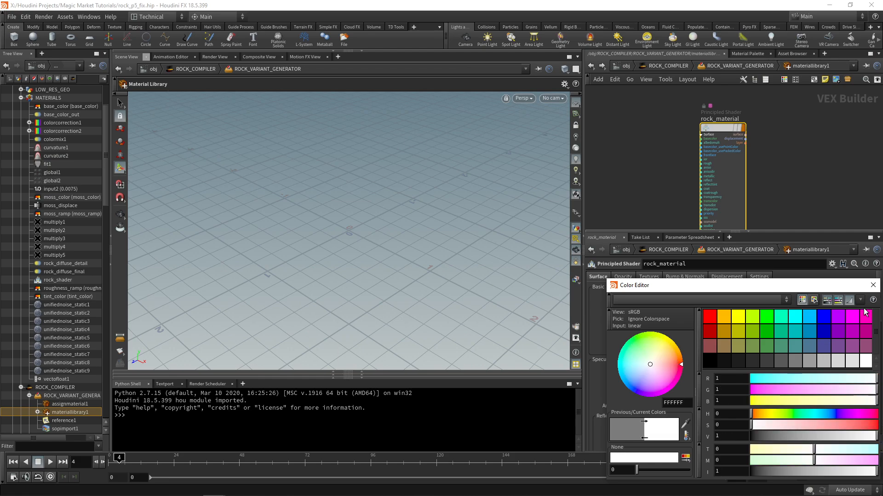
{"action": "left_click", "coordinate": [875, 285]}
{"action": "left_click_drag", "start_coordinate": [751, 382], "coordinate": [881, 378]}
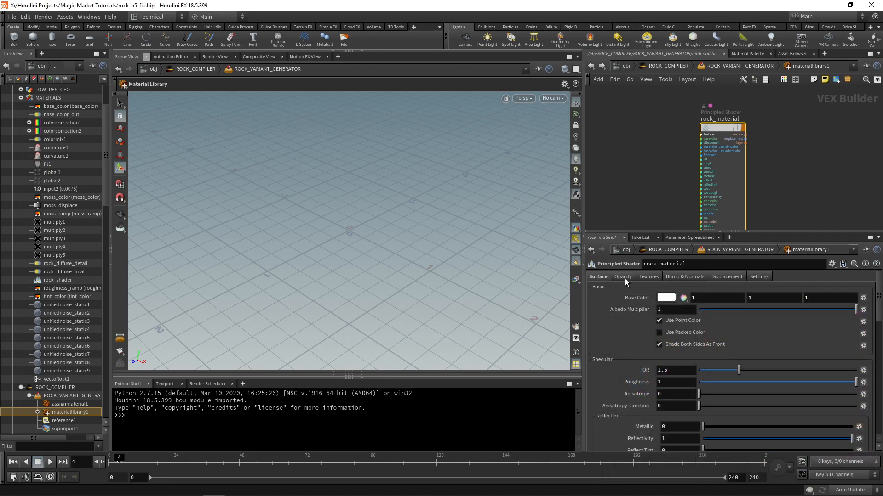
Step: Enable the use of textures for rock_material's base color and roughness
{"action": "left_click", "coordinate": [647, 278]}
{"action": "left_click", "coordinate": [659, 297]}
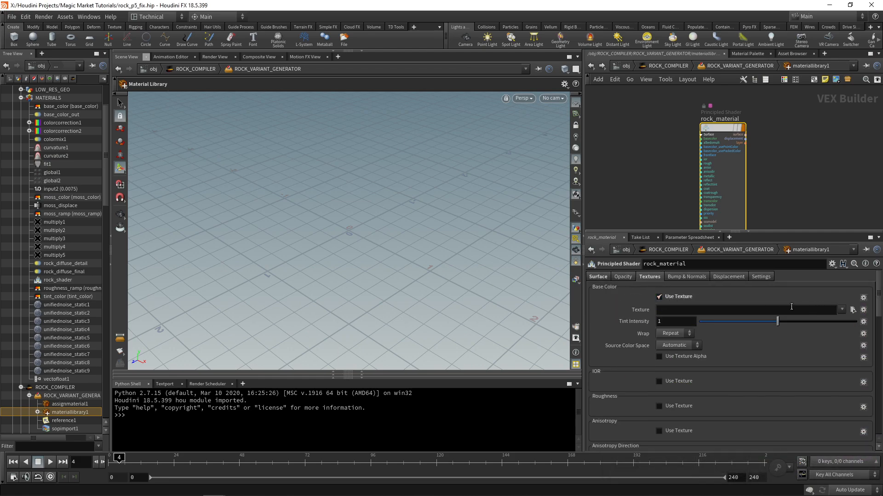
{"action": "scroll", "coordinate": [834, 324], "scroll_direction": "down", "scroll_amount": 1}
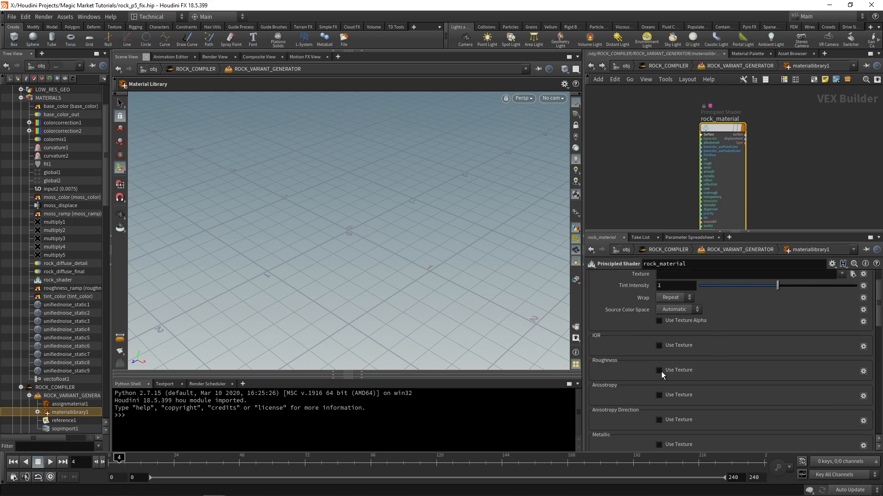
{"action": "left_click", "coordinate": [659, 370]}
{"action": "scroll", "coordinate": [627, 354], "scroll_direction": "up", "scroll_amount": 1}
Step: Enable texture displacement on rock_material with an offset of 0 and an effect scale of 1
{"action": "left_click", "coordinate": [728, 277]}
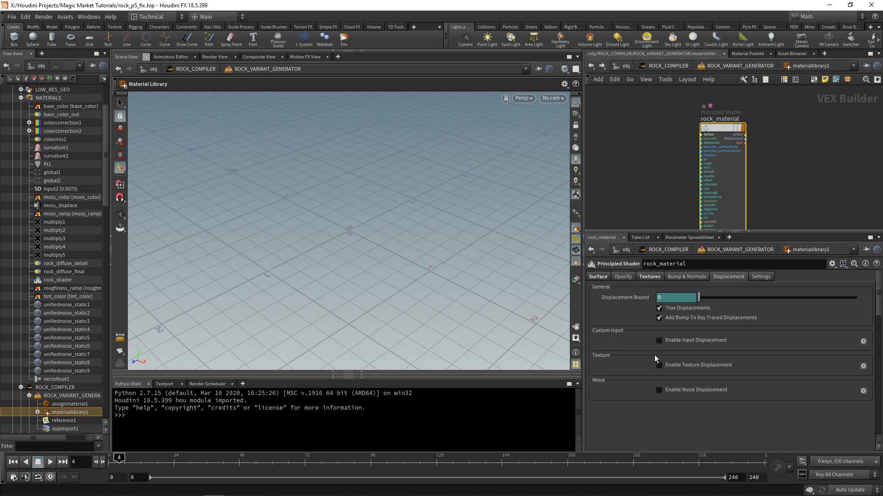
{"action": "left_click", "coordinate": [659, 366]}
{"action": "scroll", "coordinate": [626, 361], "scroll_direction": "down", "scroll_amount": 1}
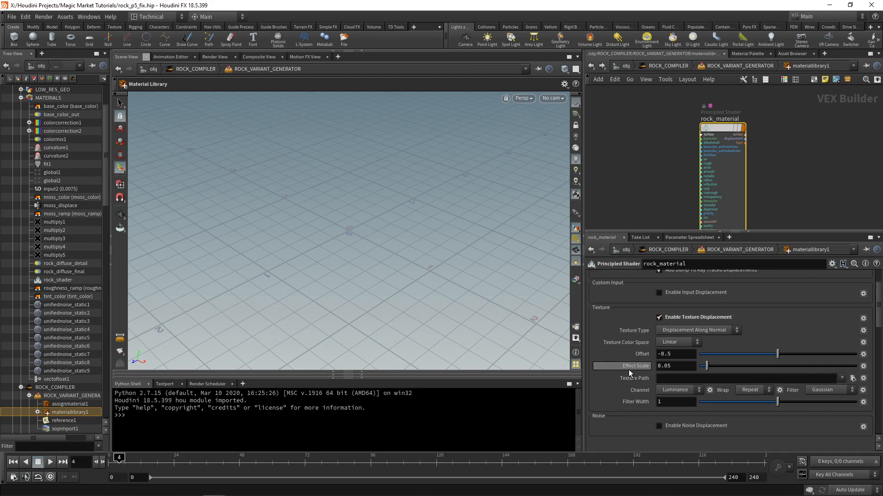
{"action": "type", "text": "0"}
{"action": "key", "text": "Tab"}
{"action": "type", "text": "1"}
{"action": "key", "text": "Return"}
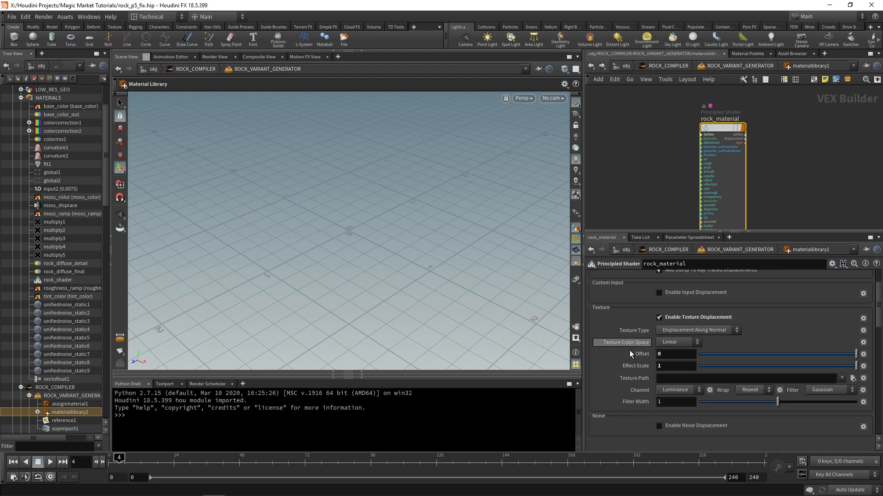
Step: Load rock_0_diffcolor_1001.exr from the render textures folder as rock_material's base color texture
{"action": "scroll", "coordinate": [634, 364], "scroll_direction": "up", "scroll_amount": 2}
{"action": "left_click", "coordinate": [655, 278]}
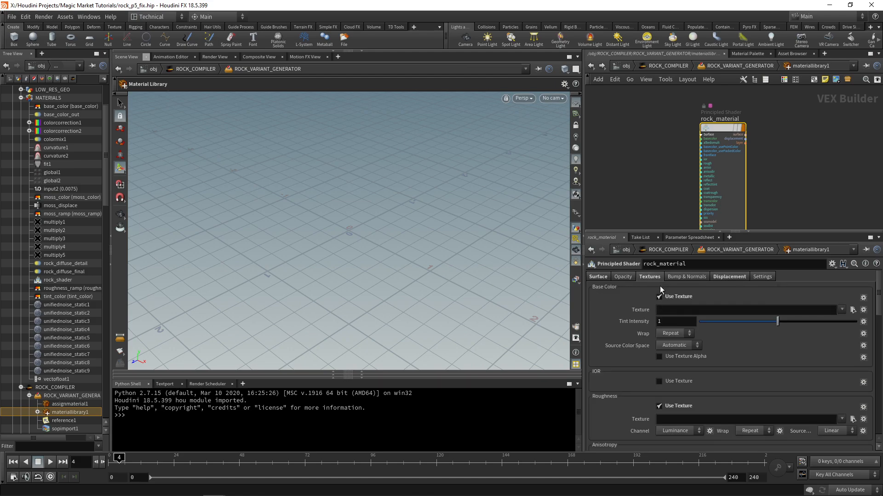
{"action": "left_click", "coordinate": [852, 311]}
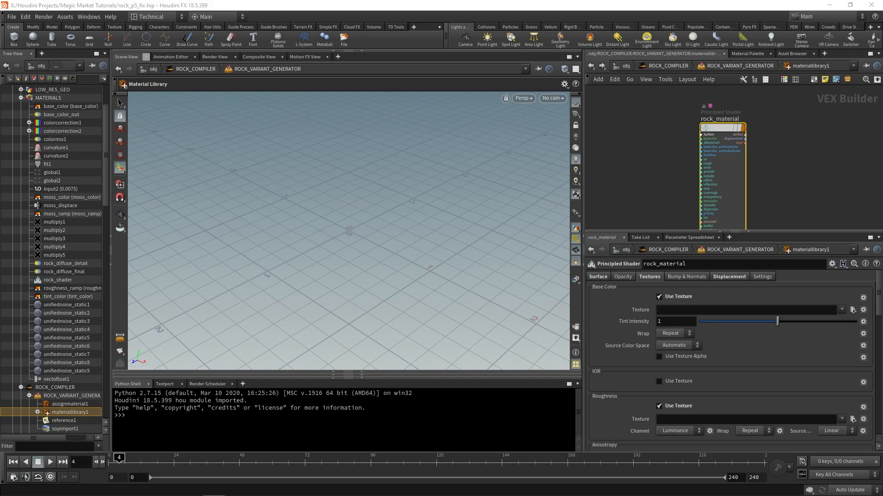
{"action": "left_click", "coordinate": [713, 310]}
{"action": "left_click", "coordinate": [852, 311]}
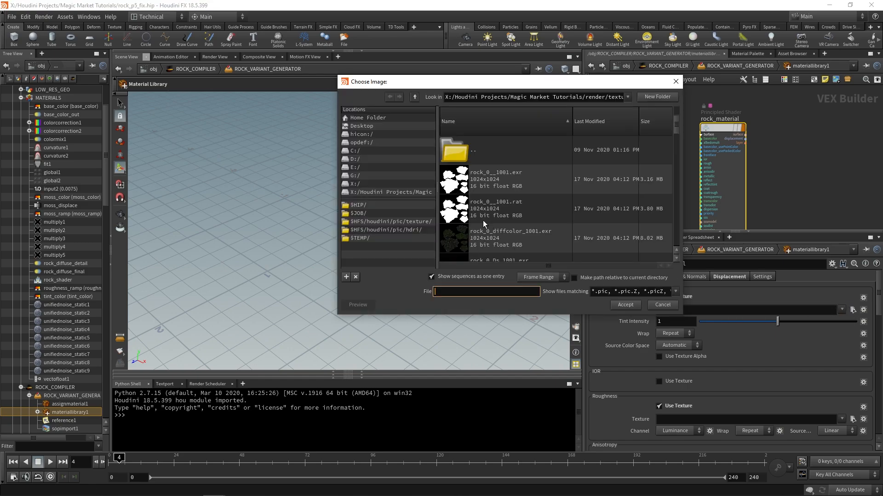
{"action": "scroll", "coordinate": [515, 204], "scroll_direction": "up", "scroll_amount": 2}
{"action": "scroll", "coordinate": [506, 241], "scroll_direction": "down", "scroll_amount": 1}
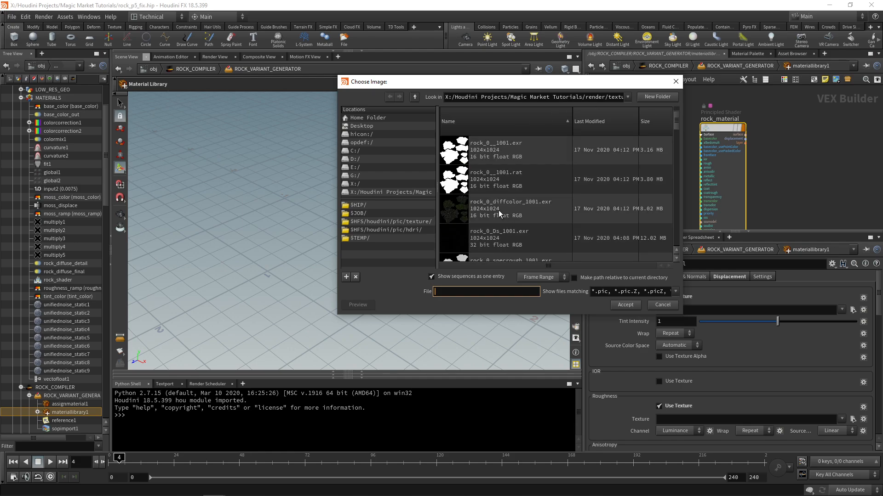
{"action": "left_click", "coordinate": [502, 214]}
{"action": "double_click", "coordinate": [490, 209]}
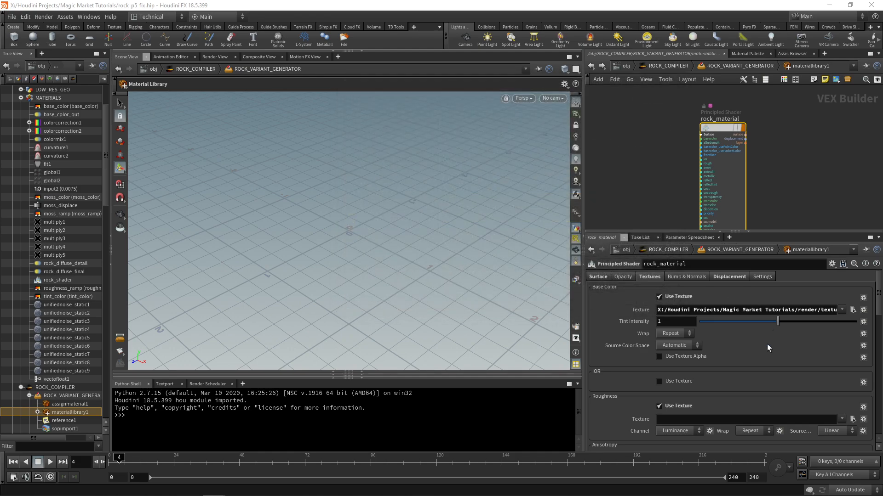
{"action": "mouse_move", "coordinate": [793, 311]}
{"action": "left_mouse_down"}
{"action": "mouse_move", "coordinate": [832, 311]}
{"action": "mouse_move", "coordinate": [775, 309]}
{"action": "left_mouse_up"}
{"action": "left_click", "coordinate": [776, 310]}
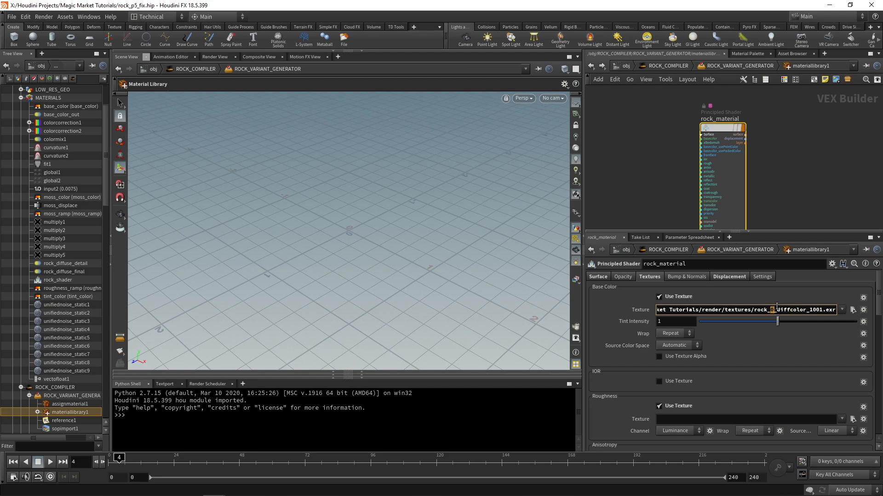
Step: Load rock_0_specrough_1001.exr as rock_material's roughness texture
{"action": "left_click", "coordinate": [810, 163]}
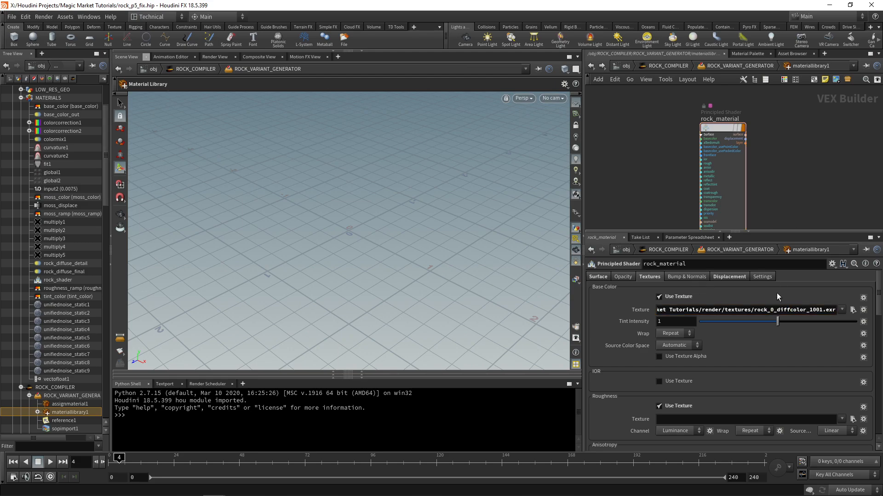
{"action": "middle_click_drag", "start_coordinate": [794, 179], "coordinate": [787, 148]}
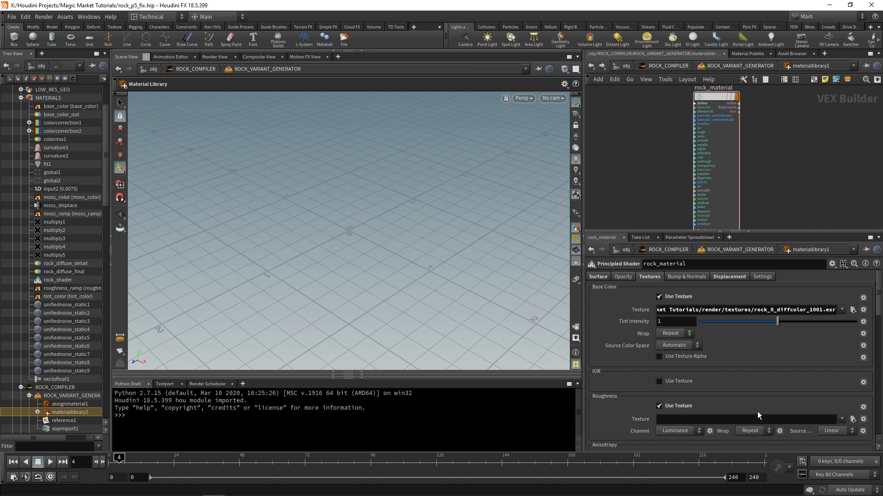
{"action": "left_click", "coordinate": [852, 420]}
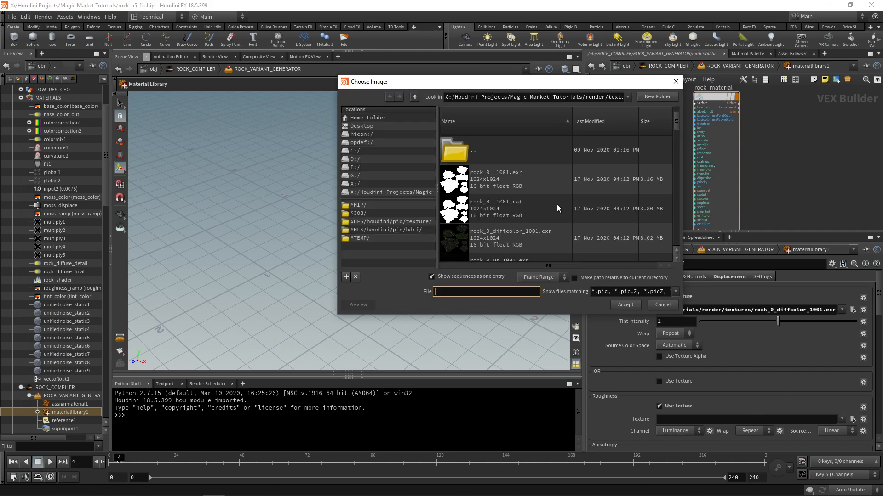
{"action": "scroll", "coordinate": [556, 204], "scroll_direction": "down", "scroll_amount": 2}
{"action": "double_click", "coordinate": [556, 208]}
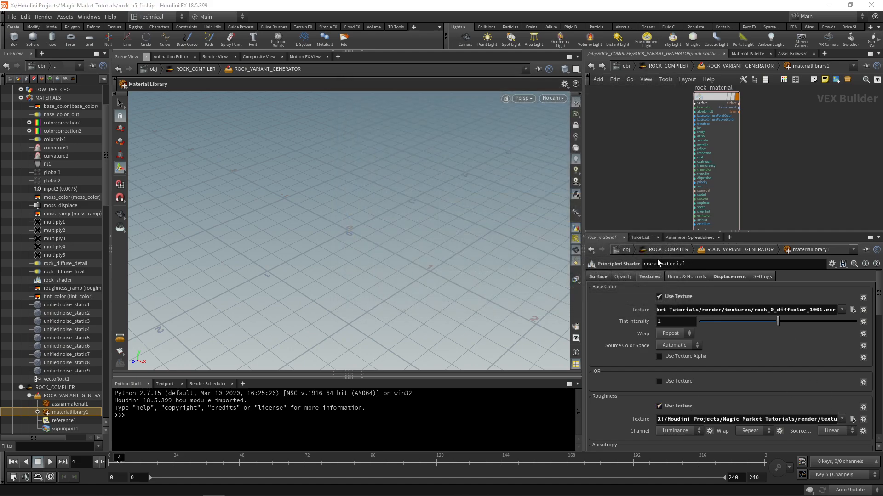
Step: Load rock_0_Ds_1001.exr as rock_material's displacement texture
{"action": "left_click", "coordinate": [729, 277]}
{"action": "scroll", "coordinate": [797, 394], "scroll_direction": "down", "scroll_amount": 1}
{"action": "left_click", "coordinate": [852, 402]}
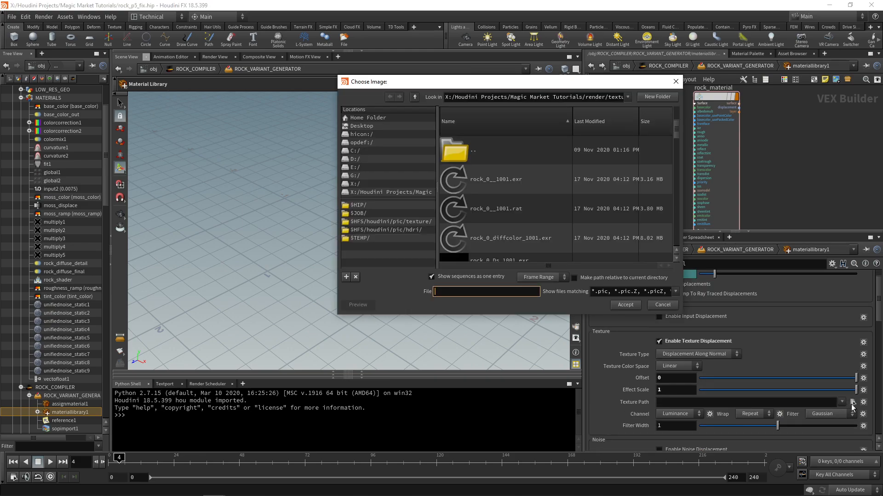
{"action": "scroll", "coordinate": [485, 219], "scroll_direction": "down", "scroll_amount": 2}
{"action": "left_click", "coordinate": [505, 214]}
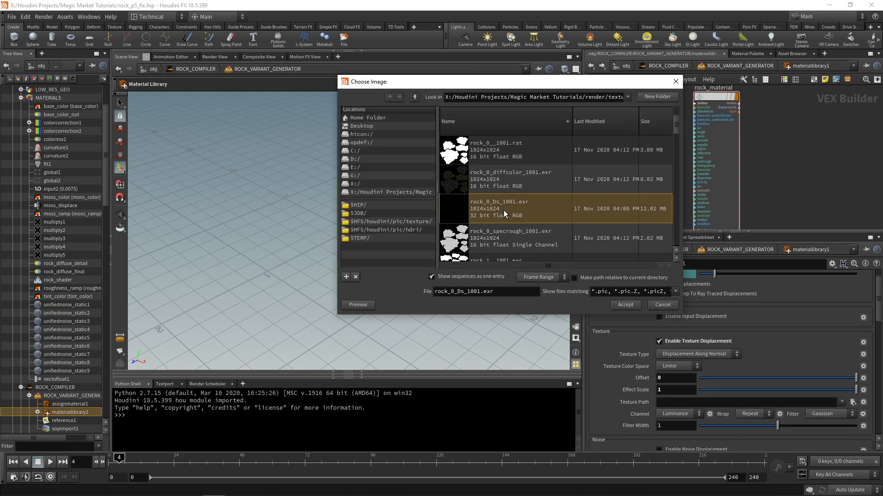
{"action": "double_click", "coordinate": [505, 214]}
{"action": "scroll", "coordinate": [729, 344], "scroll_direction": "up", "scroll_amount": 1}
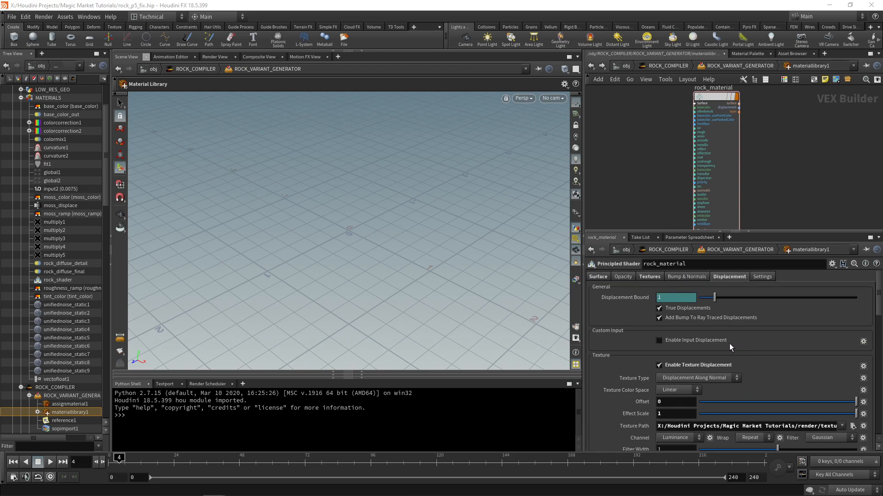
Step: Check the variant number in rock_material's base color and roughness texture file names
{"action": "left_click", "coordinate": [662, 277]}
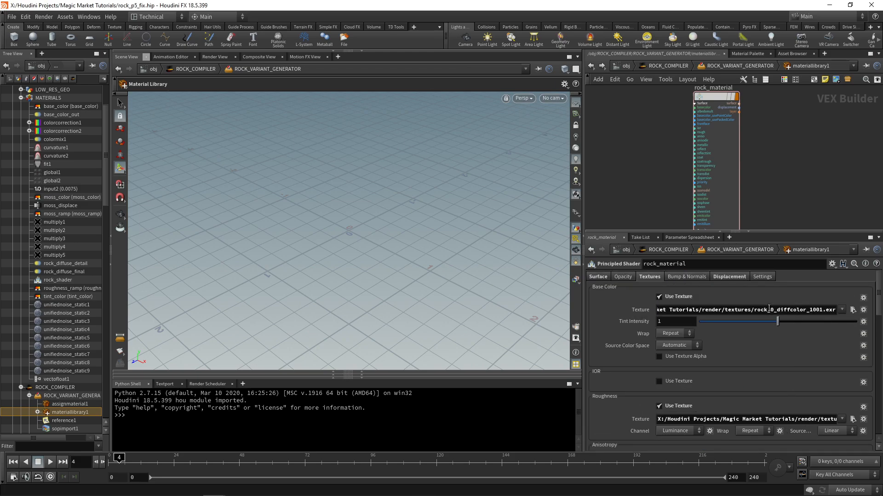
{"action": "left_click_drag", "start_coordinate": [813, 420], "coordinate": [787, 419]}
{"action": "left_click_drag", "start_coordinate": [775, 419], "coordinate": [772, 418]}
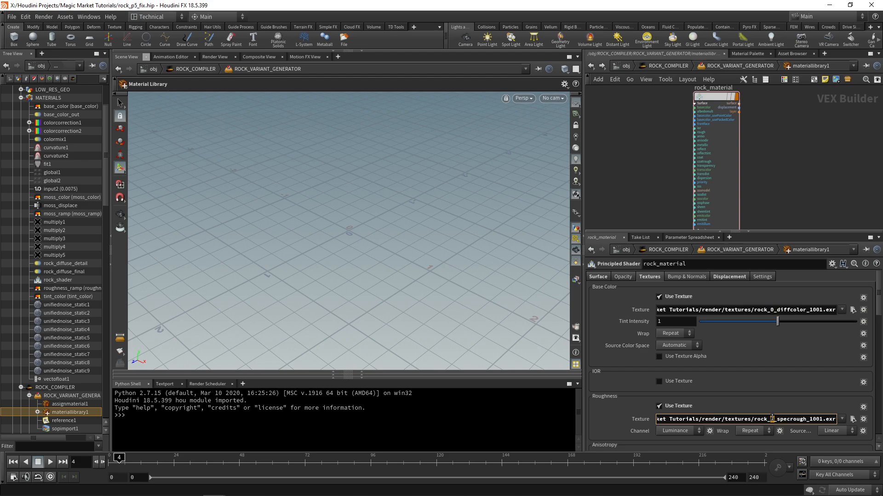
Step: Set the material path of materiallibrary1 to /materials/rock_material
{"action": "left_click", "coordinate": [736, 66]}
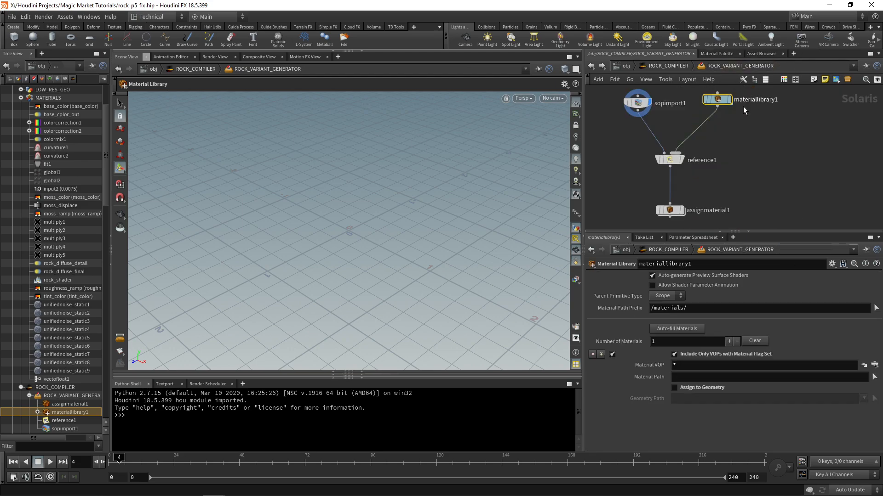
{"action": "left_click", "coordinate": [724, 378]}
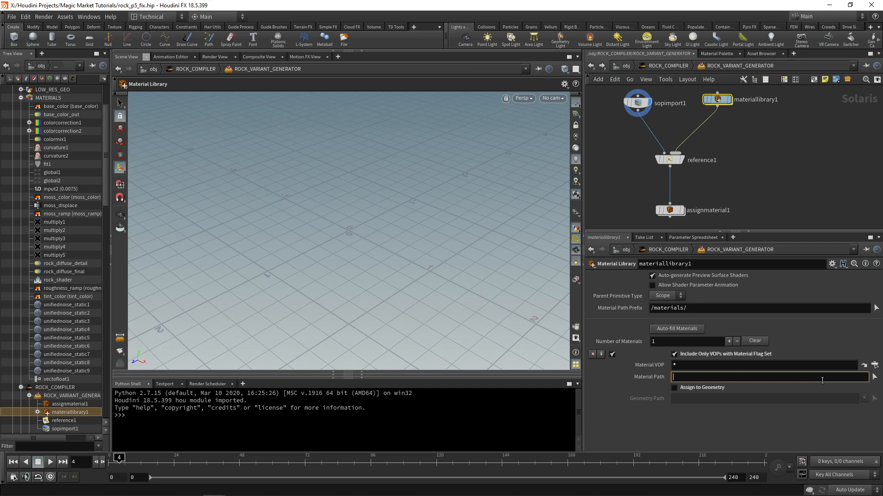
{"action": "type", "text": "/materials/"}
{"action": "double_click", "coordinate": [718, 100]}
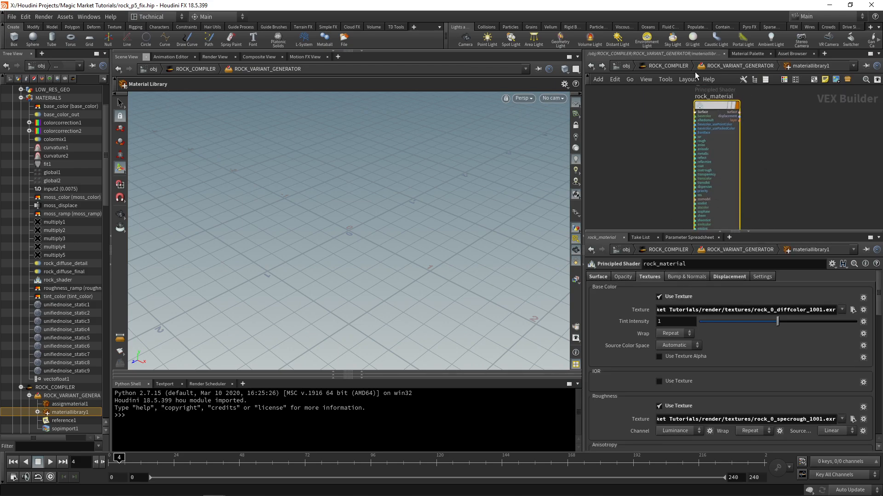
{"action": "left_click", "coordinate": [744, 67]}
{"action": "left_click", "coordinate": [717, 378]}
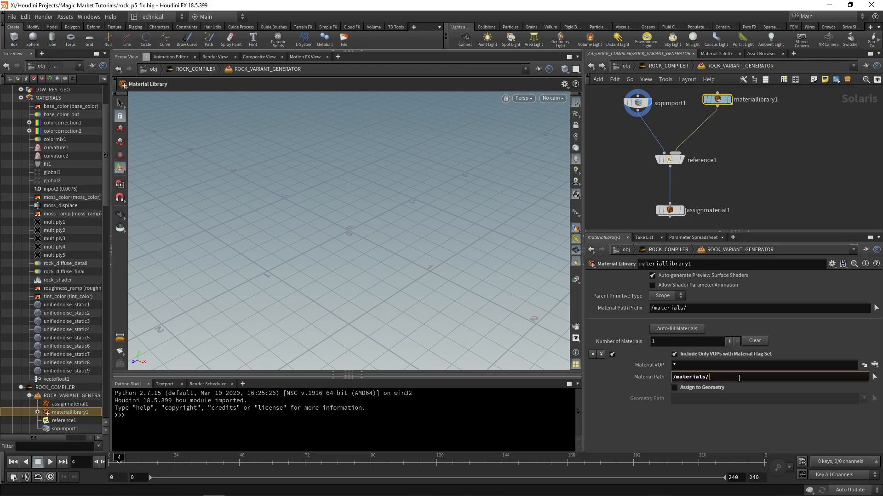
{"action": "type", "text": "rock_material"}
{"action": "key", "text": "Return"}
Step: Switch to the Solaris desktop and open the ROCK_VARIANT_GENERATOR network inside ROCK_COMPILER
{"action": "left_click", "coordinate": [168, 18]}
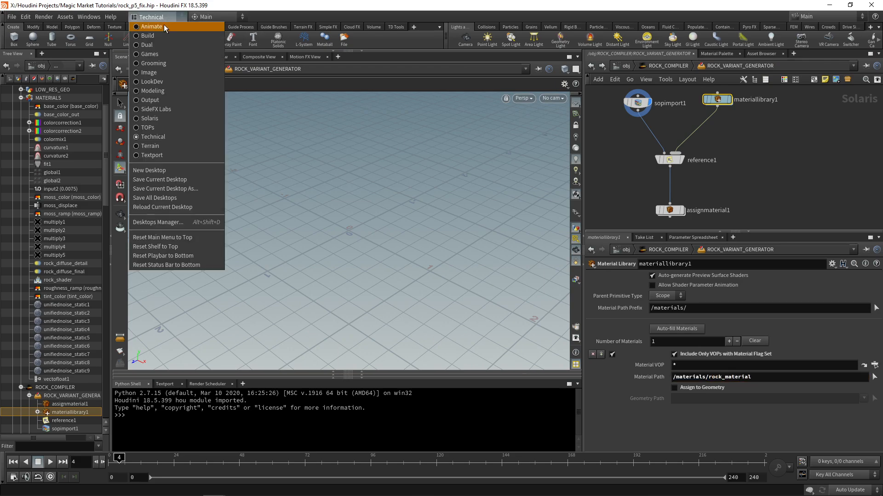
{"action": "left_click", "coordinate": [150, 117]}
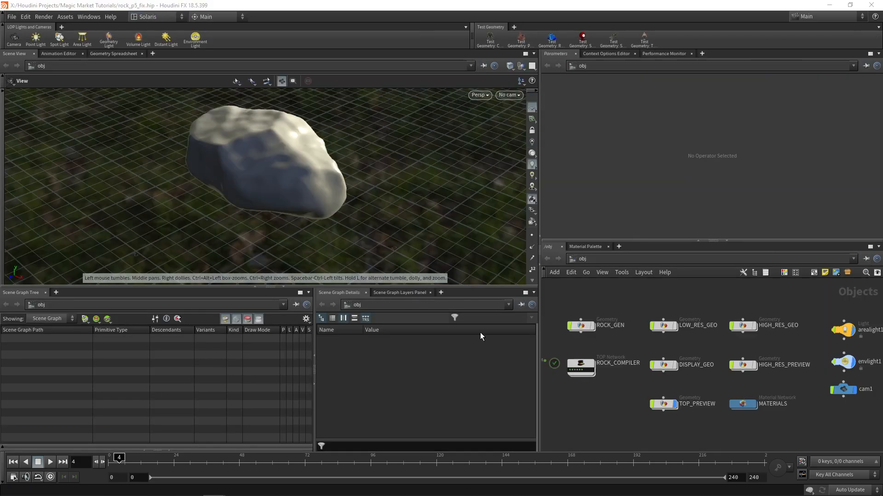
{"action": "double_click", "coordinate": [598, 370]}
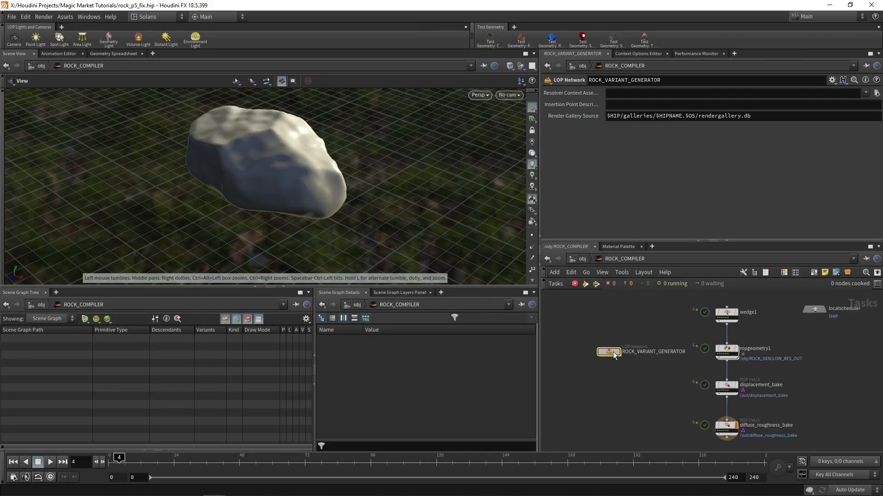
{"action": "key", "text": "Return"}
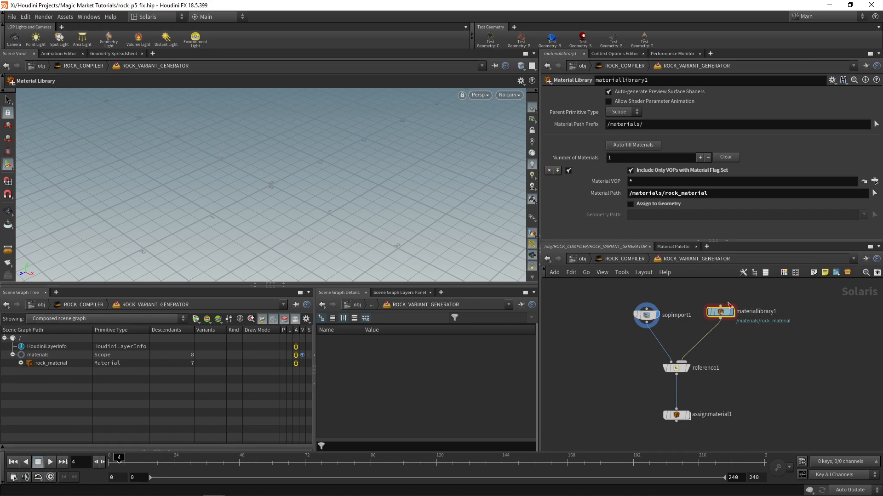
Step: Try filling materiallibrary1's material path with the rock_material primitive from the scene graph tree
{"action": "left_click", "coordinate": [20, 364]}
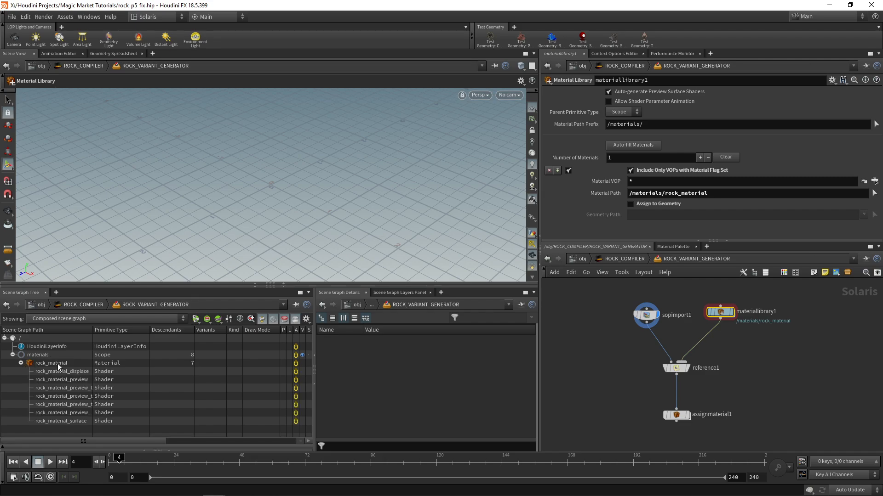
{"action": "left_click_drag", "start_coordinate": [59, 366], "coordinate": [788, 197]}
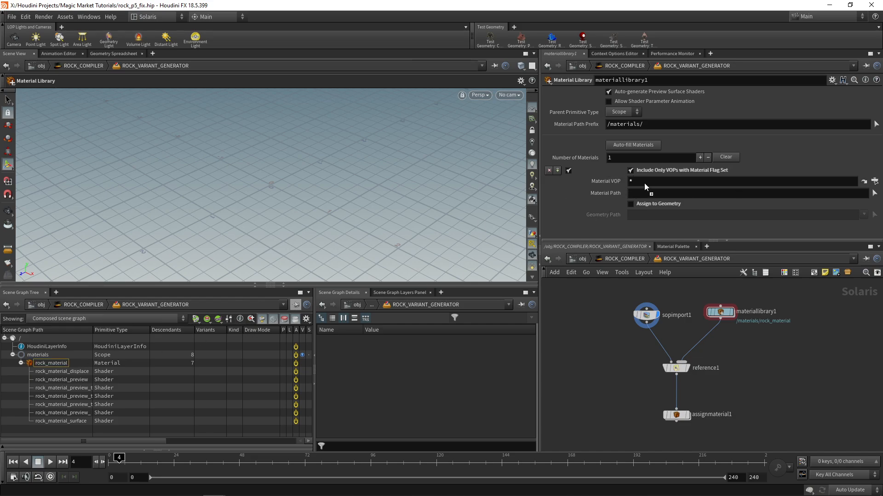
{"action": "left_click_drag", "start_coordinate": [648, 196], "coordinate": [648, 196]}
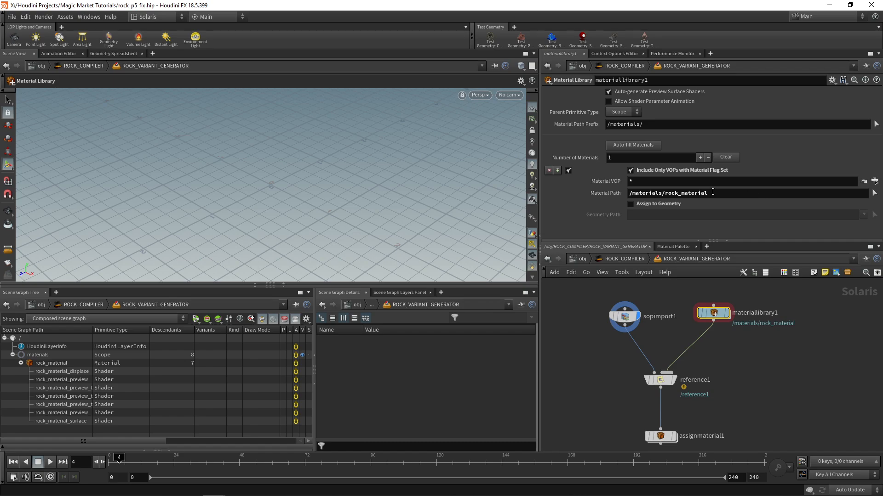
Step: Make sopimport1 load its geometry as a reference and set its primitive path to /rock0
{"action": "left_click", "coordinate": [625, 316]}
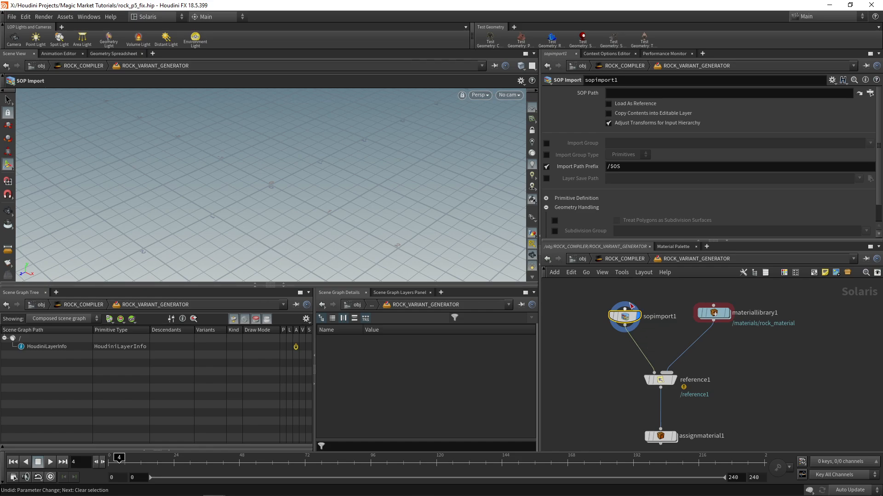
{"action": "left_click", "coordinate": [609, 104]}
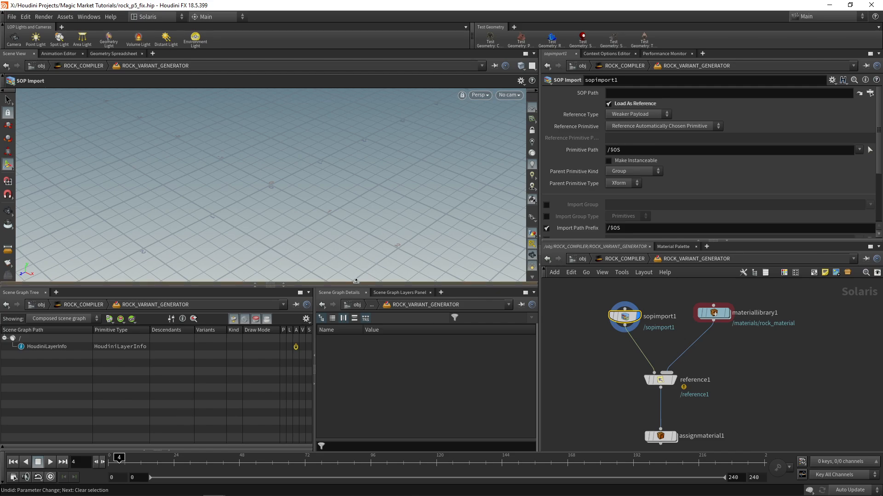
{"action": "double_click", "coordinate": [611, 150]}
{"action": "type", "text": "rock"}
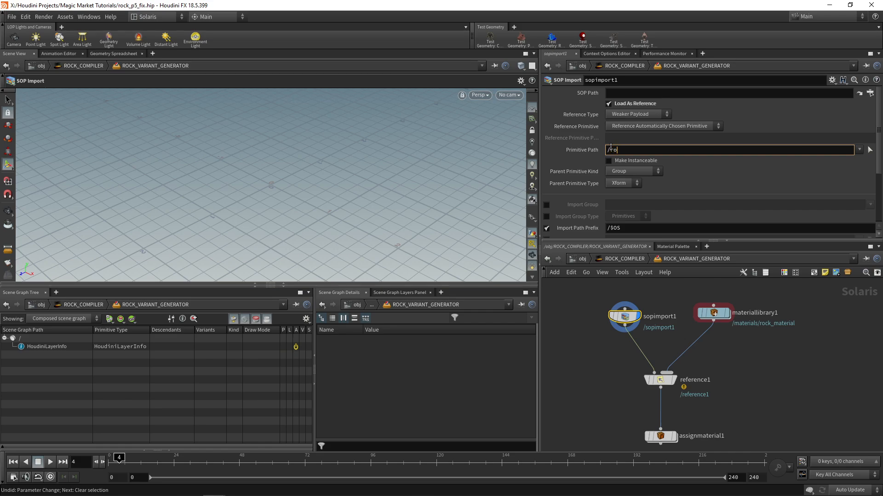
{"action": "key", "text": "Return"}
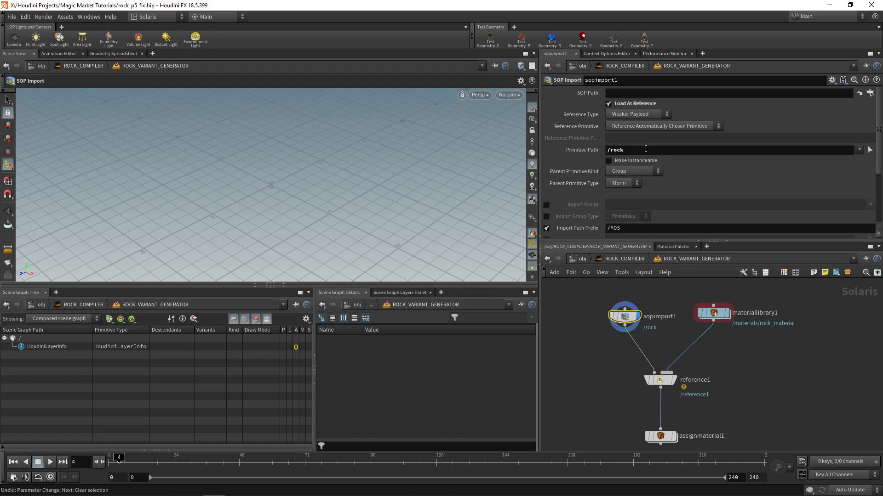
{"action": "left_click", "coordinate": [645, 149]}
{"action": "type", "text": "0"}
Step: Compare the variant number in rock_material's texture file names with sopimport1's primitive path
{"action": "double_click", "coordinate": [717, 315]}
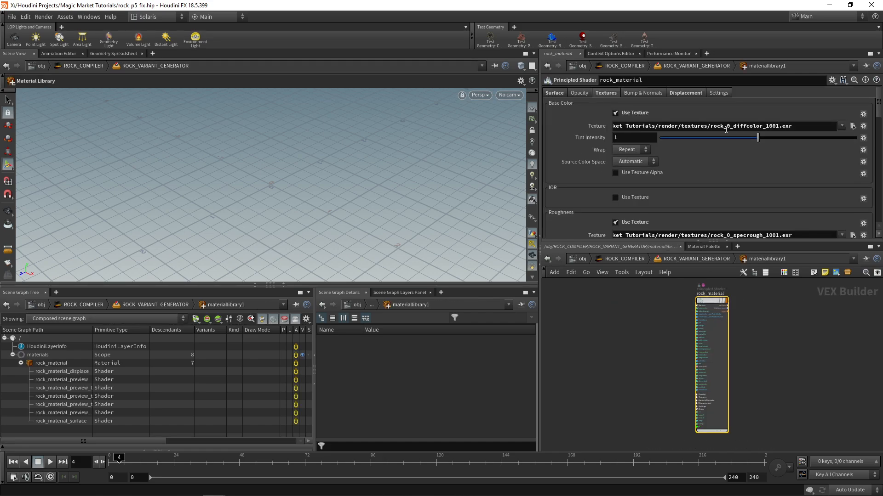
{"action": "left_click", "coordinate": [699, 68]}
{"action": "left_click", "coordinate": [624, 320]}
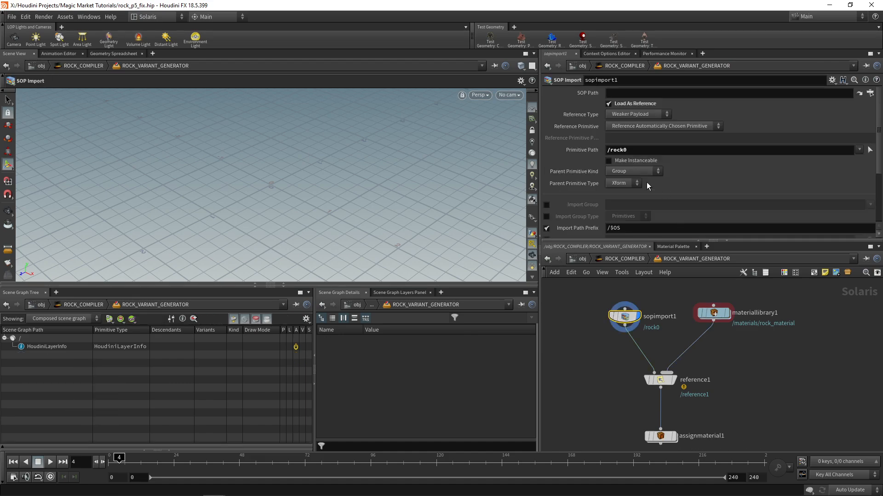
{"action": "left_click", "coordinate": [628, 150]}
{"action": "left_click", "coordinate": [744, 394]}
Step: Set sopimport1's import path prefix to /rock0
{"action": "middle_click_drag", "start_coordinate": [719, 360], "coordinate": [710, 333]}
{"action": "scroll", "coordinate": [681, 347], "scroll_direction": "up", "scroll_amount": 2}
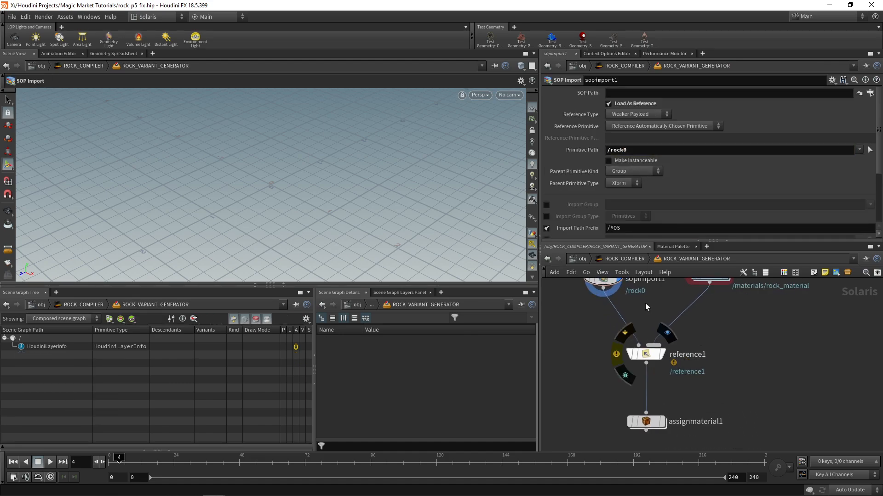
{"action": "scroll", "coordinate": [669, 184], "scroll_direction": "down", "scroll_amount": 2}
{"action": "double_click", "coordinate": [669, 193]}
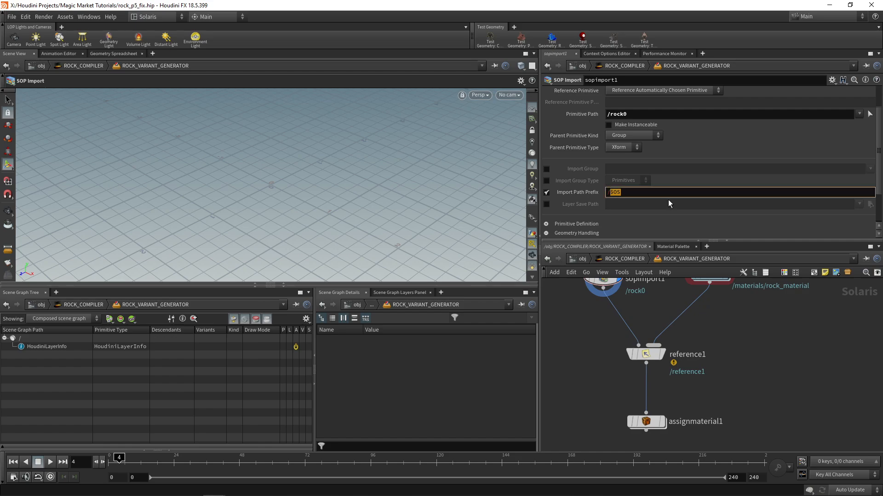
{"action": "type", "text": "rock0"}
{"action": "key", "text": "Return"}
{"action": "scroll", "coordinate": [568, 193], "scroll_direction": "down", "scroll_amount": 1}
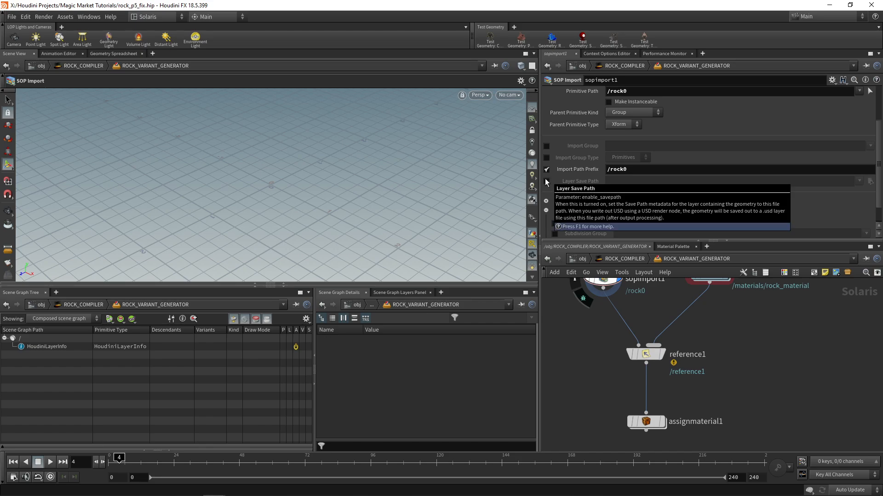
Step: Enable sopimport1's layer save path and create a folder named "usd assets" inside the project's geo folder for it
{"action": "left_click", "coordinate": [546, 181]}
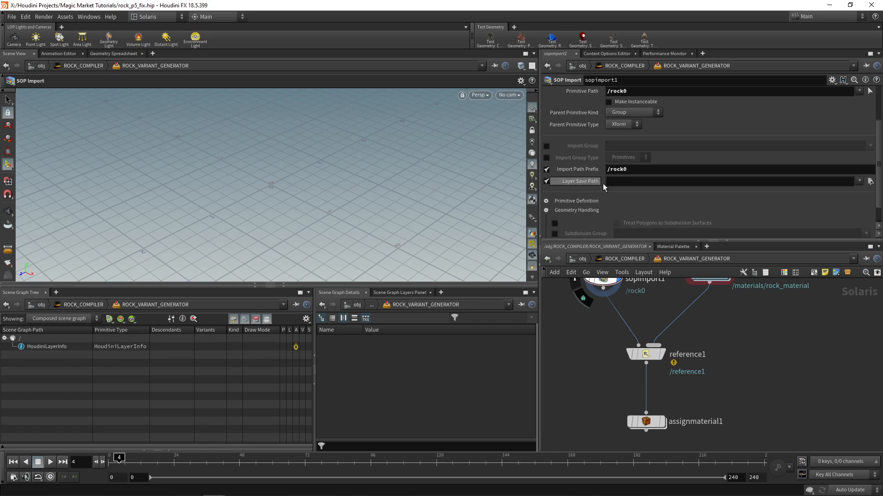
{"action": "left_click", "coordinate": [871, 182]}
{"action": "left_click", "coordinate": [415, 97]}
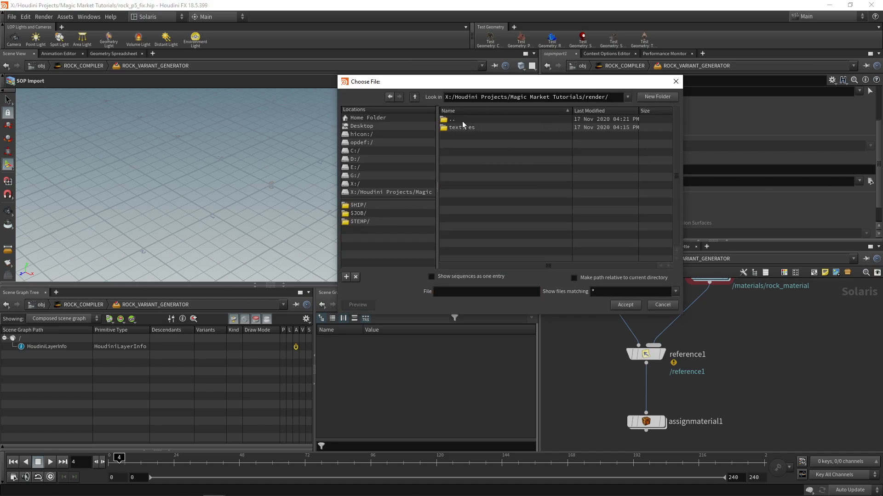
{"action": "left_click", "coordinate": [416, 98]}
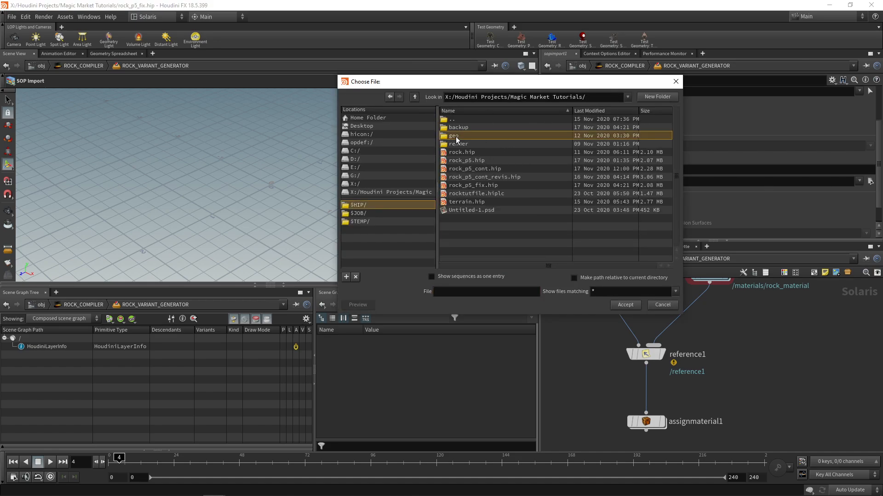
{"action": "double_click", "coordinate": [456, 136]}
{"action": "left_click", "coordinate": [660, 97]}
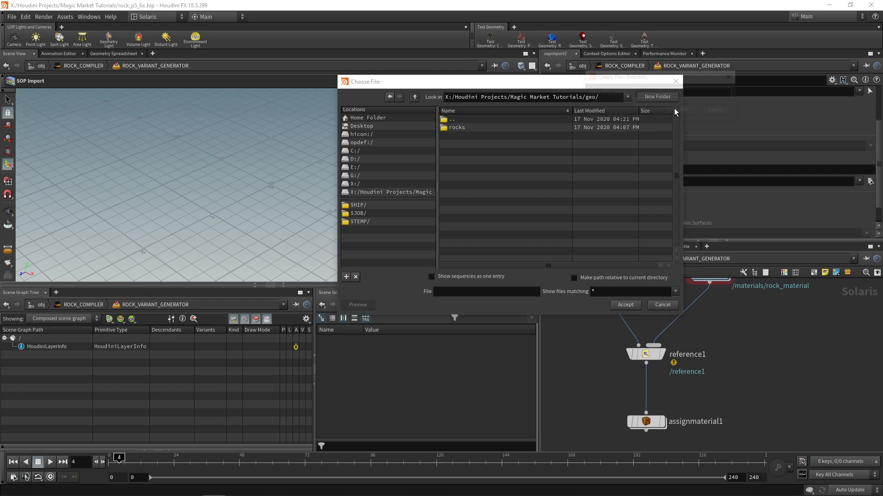
{"action": "type", "text": "usd "}
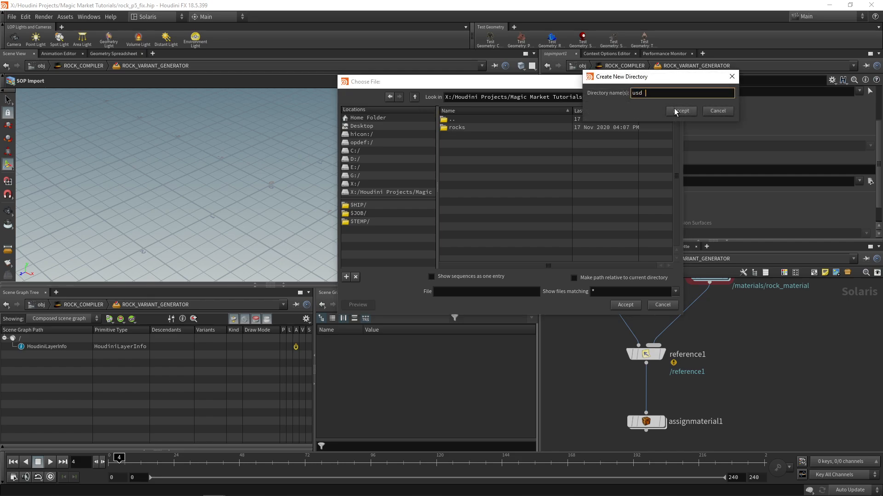
{"action": "type", "text": "assets"}
{"action": "left_click", "coordinate": [676, 112]}
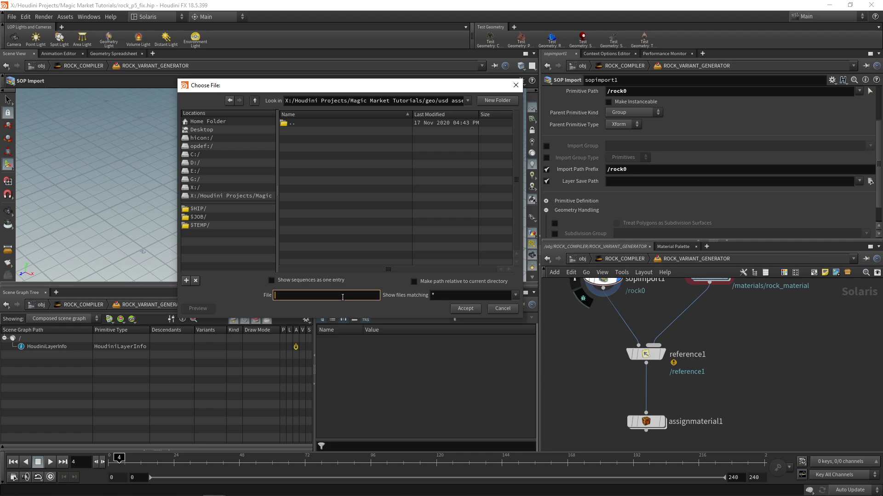
Step: Set sopimport1's layer save path to the file rock0.usd in the usd assets folder
{"action": "left_click", "coordinate": [342, 297]}
{"action": "type", "text": "rock."}
{"action": "key", "text": "BackSpace"}
{"action": "type", "text": "0.usd"}
{"action": "key", "text": "Return"}
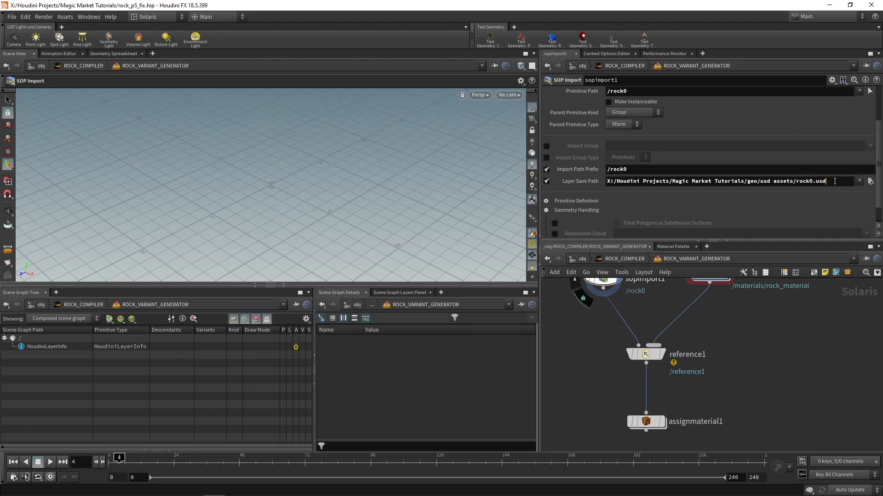
{"action": "left_click_drag", "start_coordinate": [826, 181], "coordinate": [796, 181]}
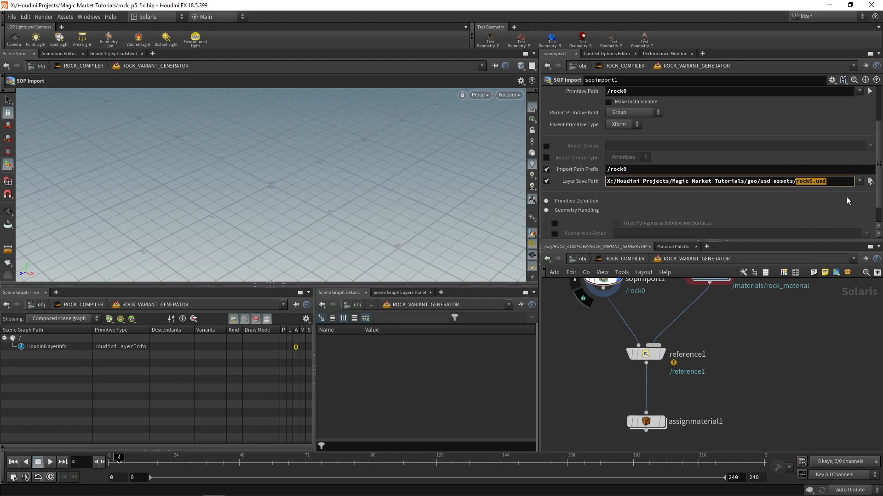
{"action": "key", "text": "l"}
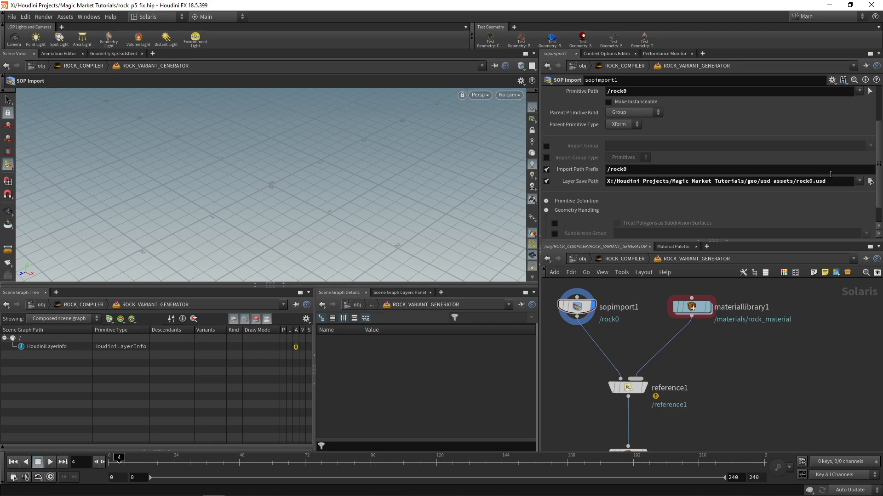
{"action": "left_click_drag", "start_coordinate": [826, 182], "coordinate": [606, 181]}
Step: Insert a Configure Layer node on the connection between materiallibrary1 and reference1
{"action": "key", "text": "Tab"}
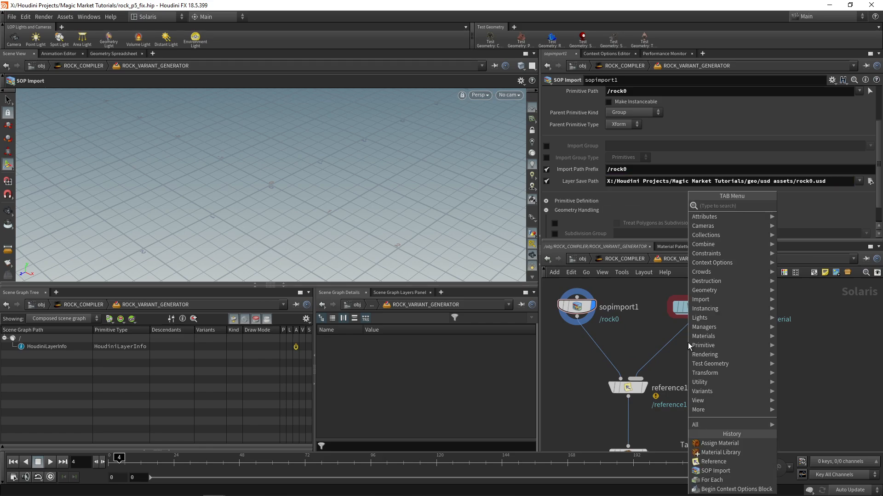
{"action": "type", "text": "confi"}
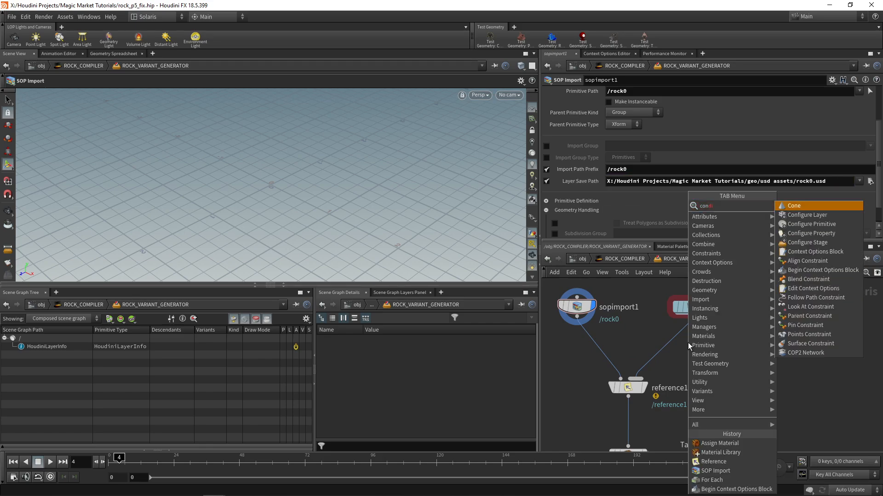
{"action": "key", "text": "Return"}
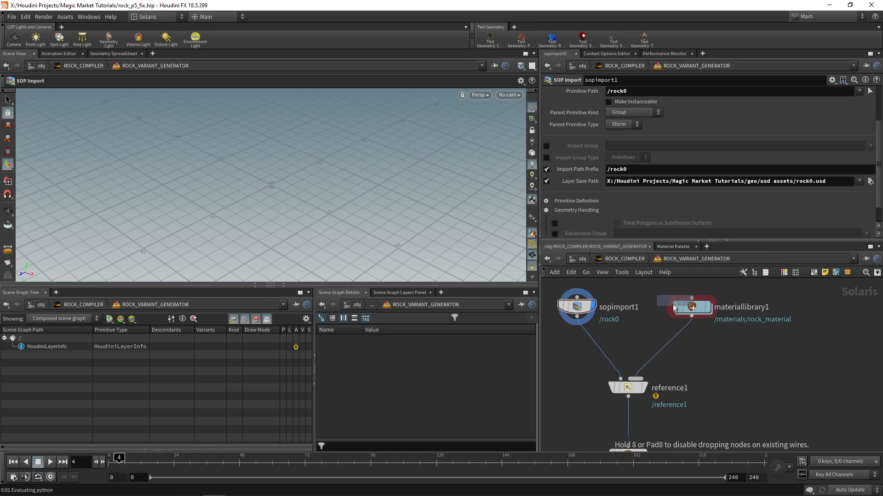
{"action": "left_click", "coordinate": [670, 349]}
{"action": "left_click_drag", "start_coordinate": [678, 352], "coordinate": [695, 352]}
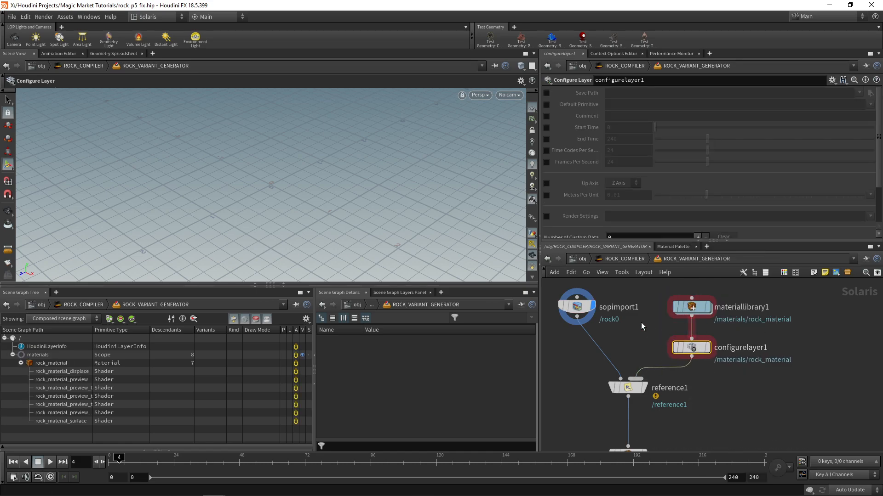
{"action": "mouse_move", "coordinate": [709, 362]}
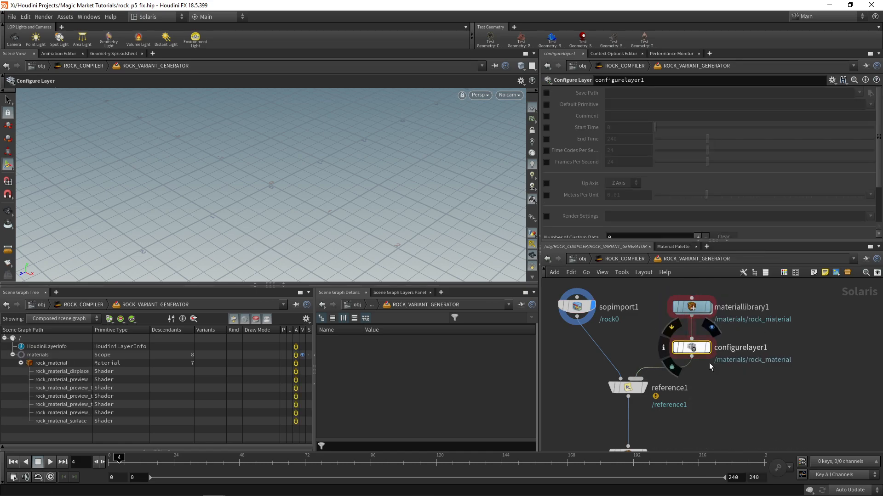
Step: Enable configurelayer1's save path and create a "usd materials" folder in the Magic Market Tutorials project folder
{"action": "left_click", "coordinate": [547, 92]}
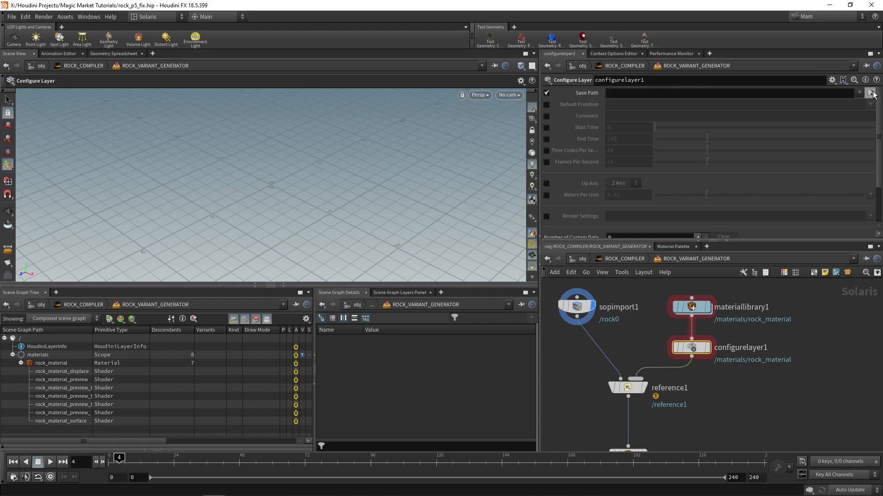
{"action": "left_click", "coordinate": [870, 92]}
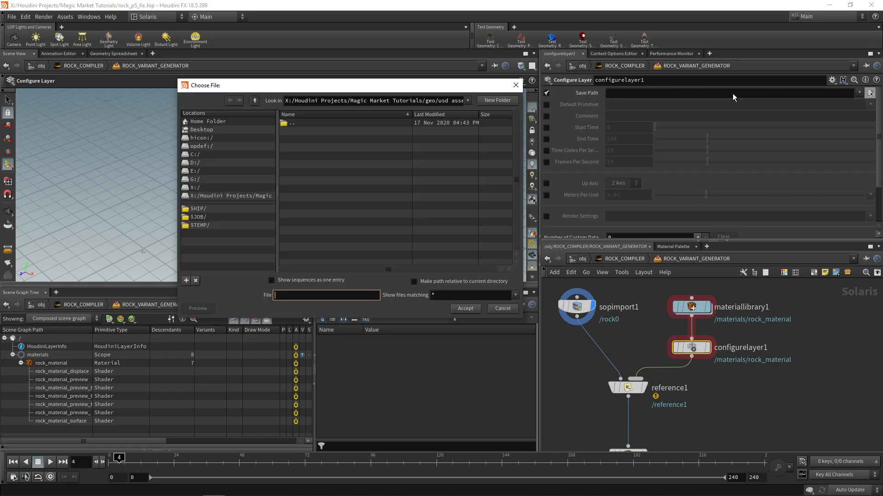
{"action": "left_click", "coordinate": [255, 100]}
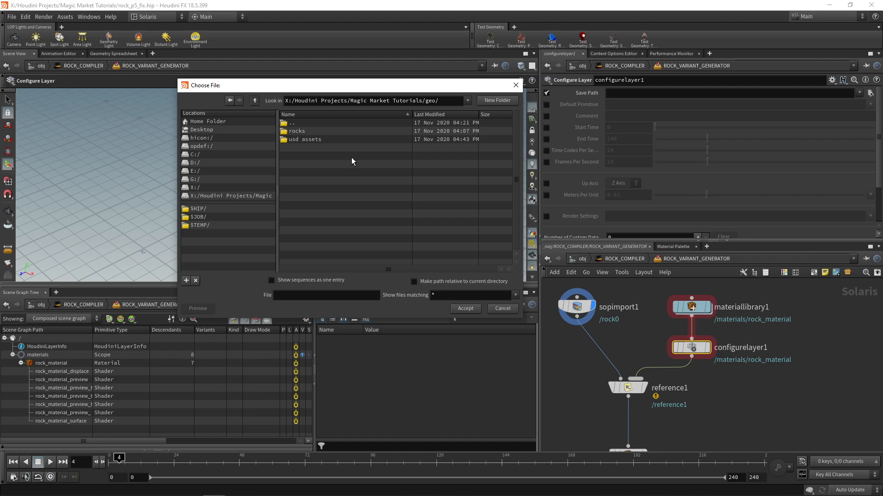
{"action": "left_click", "coordinate": [256, 100]}
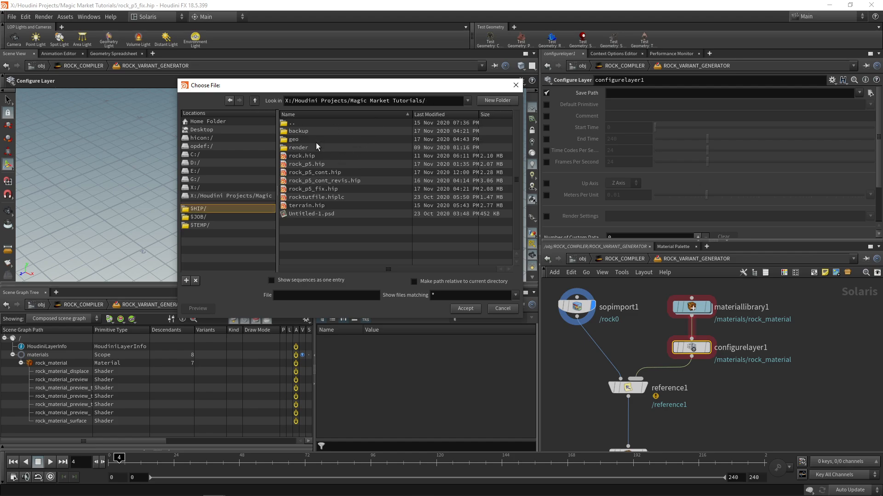
{"action": "left_click", "coordinate": [511, 101]}
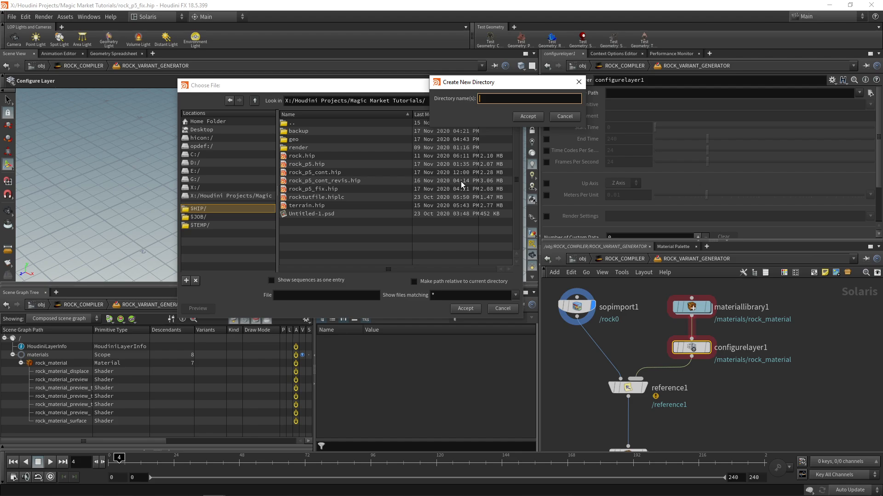
{"action": "type", "text": "usd materials"}
{"action": "key", "text": "Return"}
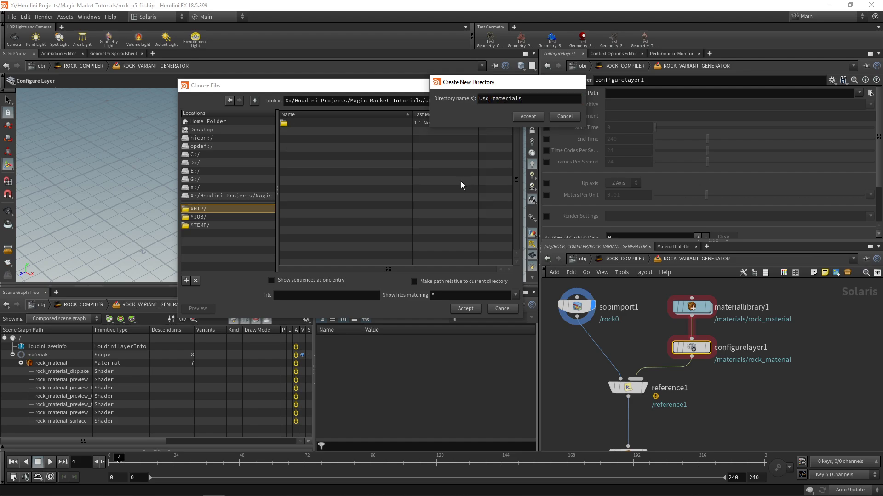
Step: Set configurelayer1's save path to the file rock_material_0.usd in the usd materials folder
{"action": "left_click", "coordinate": [341, 298]}
{"action": "type", "text": "ro"}
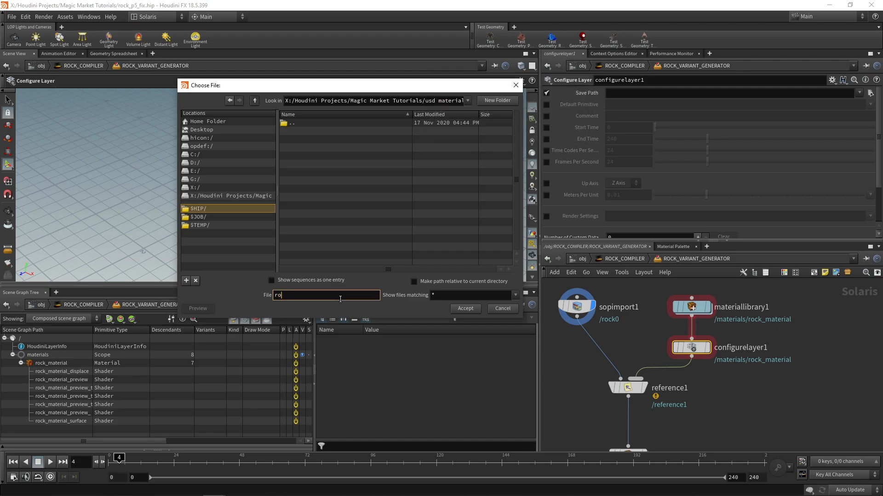
{"action": "type", "text": "ck_material)"}
{"action": "key", "text": "BackSpace"}
{"action": "type", "text": "_0.usd"}
{"action": "key", "text": "Return"}
Step: Compare the variant number in sopimport1's paths, rock_material's texture file names and configurelayer1's save path
{"action": "left_click", "coordinate": [582, 313]}
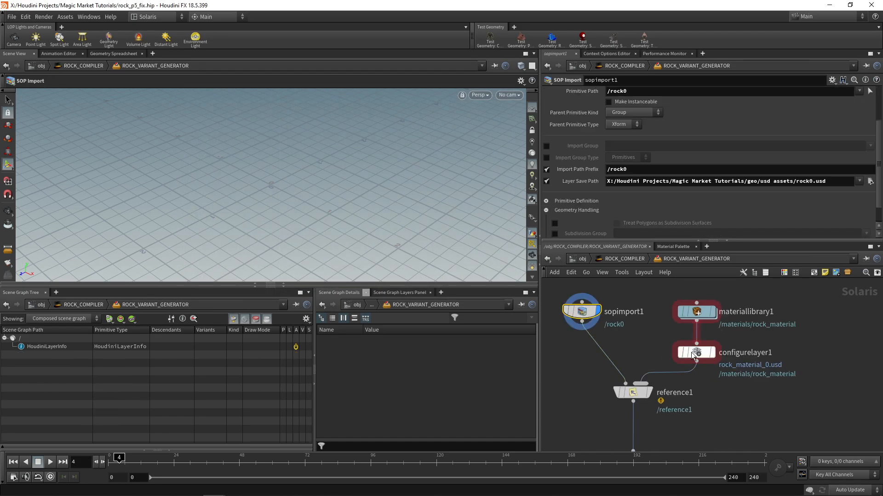
{"action": "double_click", "coordinate": [701, 314]}
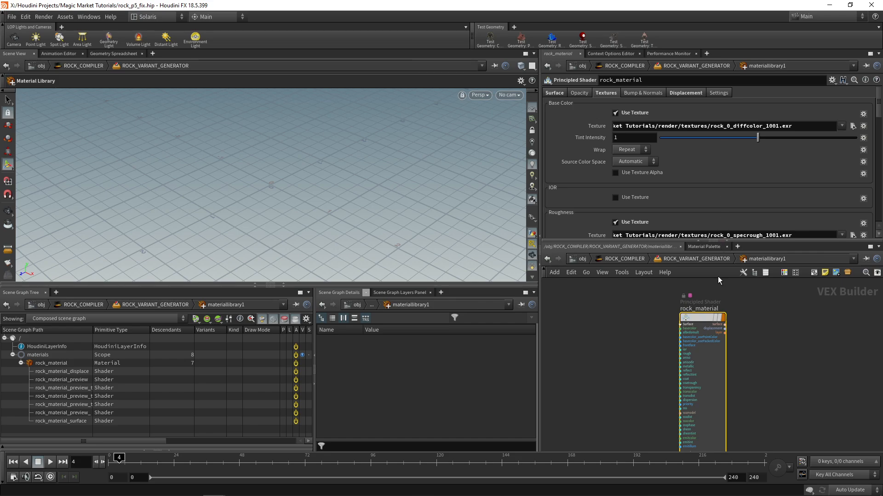
{"action": "key", "text": "u"}
{"action": "left_click", "coordinate": [691, 327]}
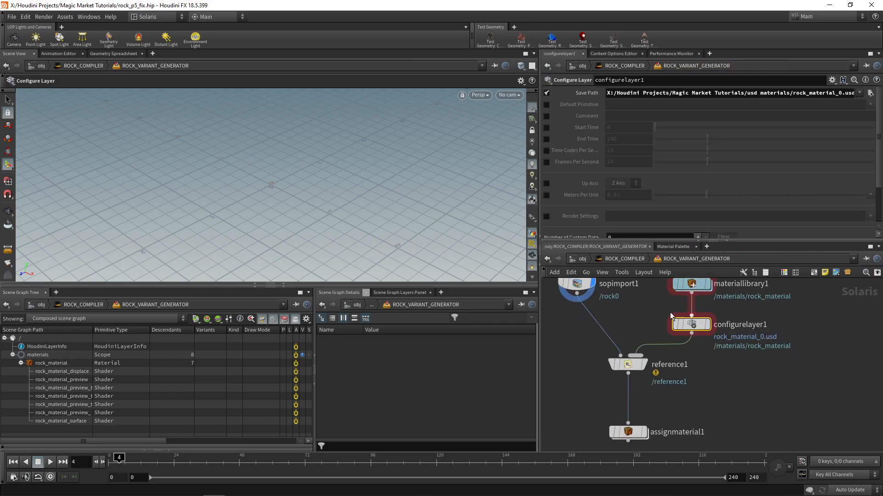
{"action": "left_click_drag", "start_coordinate": [809, 93], "coordinate": [854, 94]}
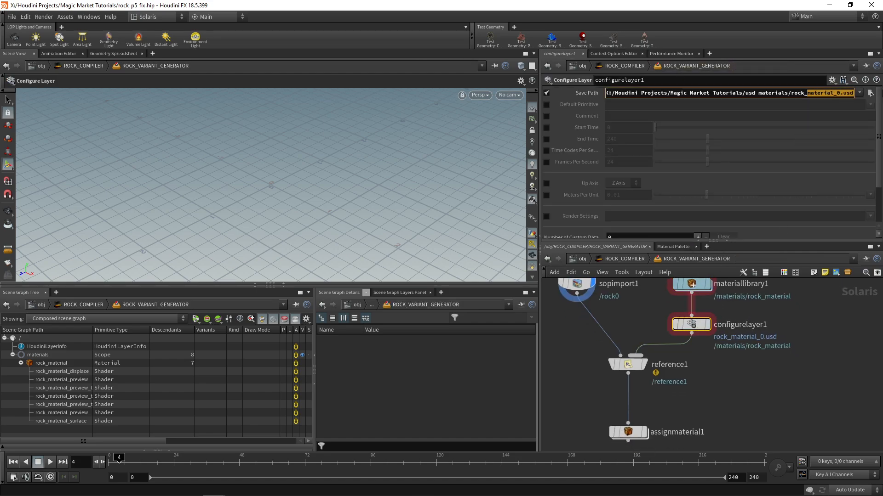
{"action": "left_click", "coordinate": [683, 362]}
{"action": "scroll", "coordinate": [683, 363], "scroll_direction": "down", "scroll_amount": 2}
Step: Set reference1's destination primitive path to /rock0/materials
{"action": "left_click", "coordinate": [630, 364]}
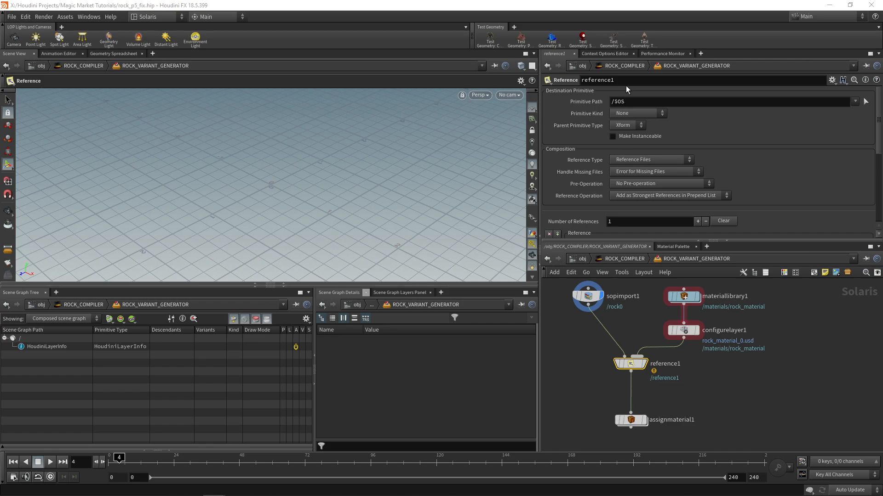
{"action": "left_click", "coordinate": [623, 102]}
{"action": "double_click", "coordinate": [623, 102]}
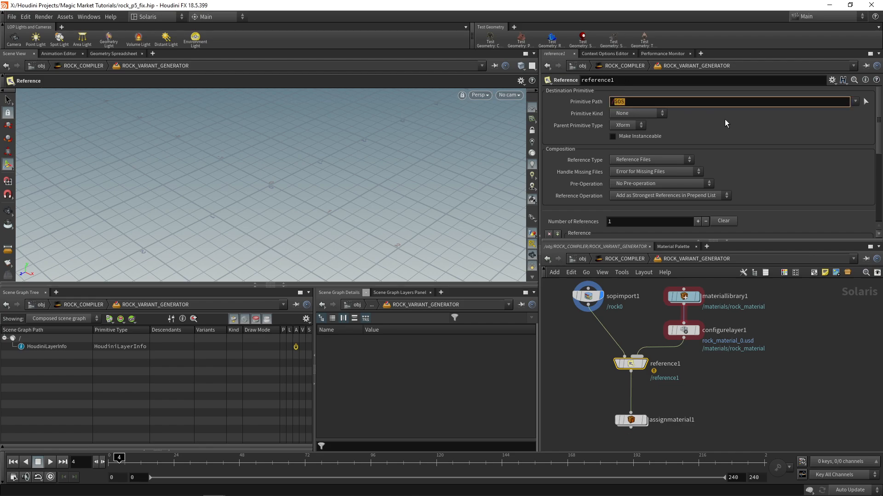
{"action": "type", "text": "rock"}
{"action": "type", "text": "0/materials"}
{"action": "key", "text": "Return"}
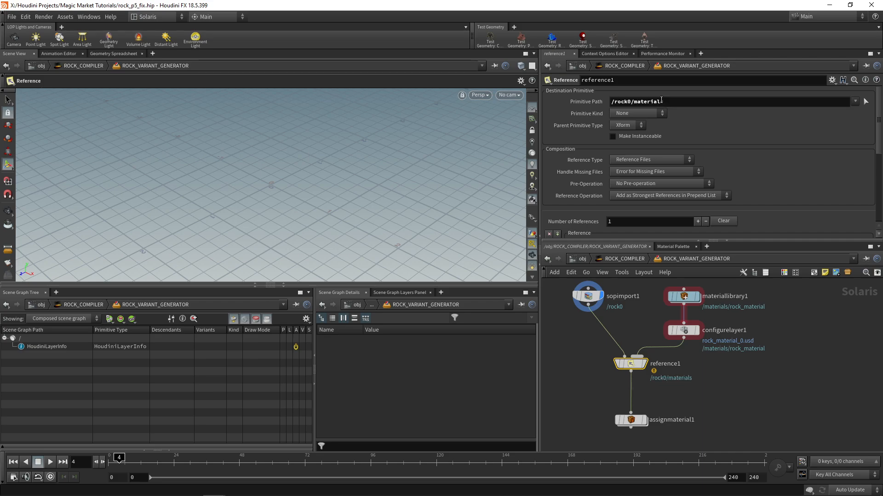
Step: Set reference1's reference type to Reference From Multi-Input and make reference1 the displayed node
{"action": "left_click", "coordinate": [657, 159]}
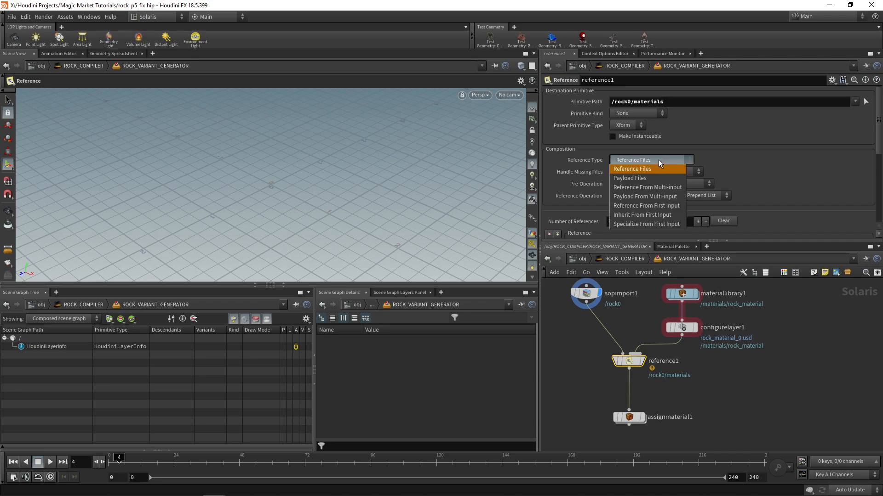
{"action": "left_click", "coordinate": [644, 188]}
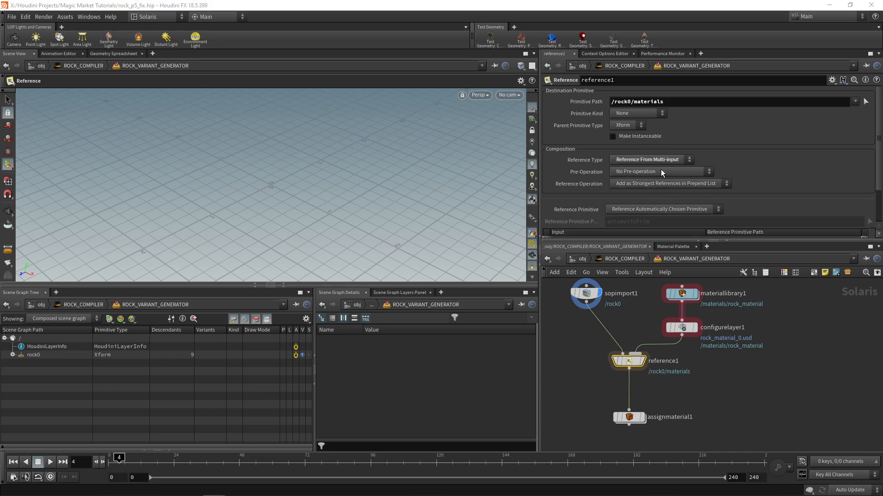
{"action": "left_click", "coordinate": [588, 292]}
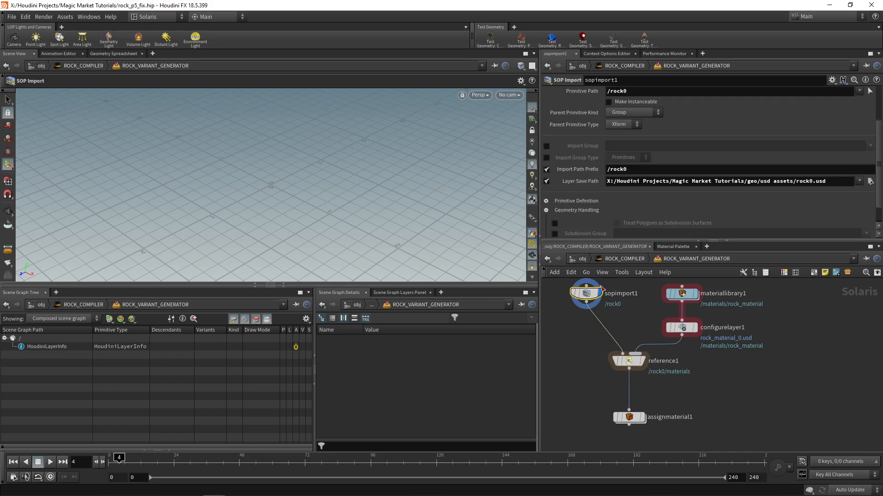
{"action": "left_click", "coordinate": [644, 361]}
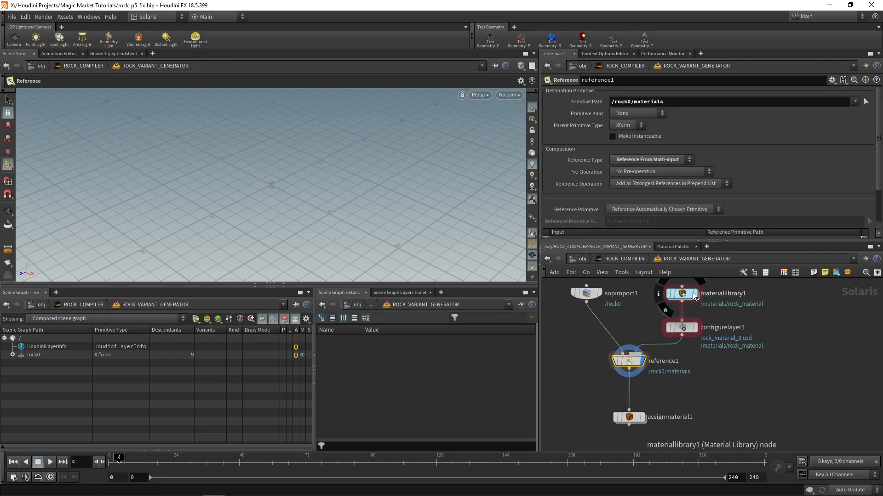
Step: Expand rock0 and its materials scope in the scene graph tree and inspect the referenced rock_material primitive
{"action": "left_click", "coordinate": [12, 355]}
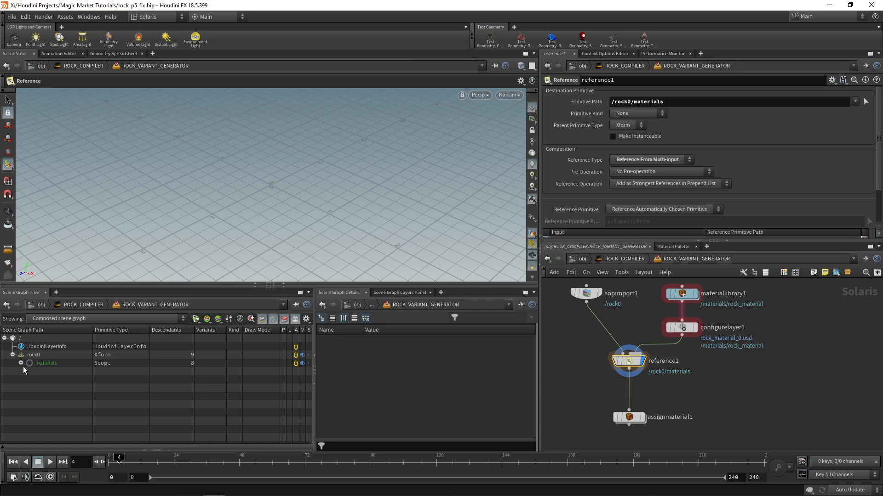
{"action": "left_click", "coordinate": [21, 363]}
{"action": "left_click", "coordinate": [30, 372]}
{"action": "left_click", "coordinate": [32, 370]}
{"action": "left_click", "coordinate": [30, 371]}
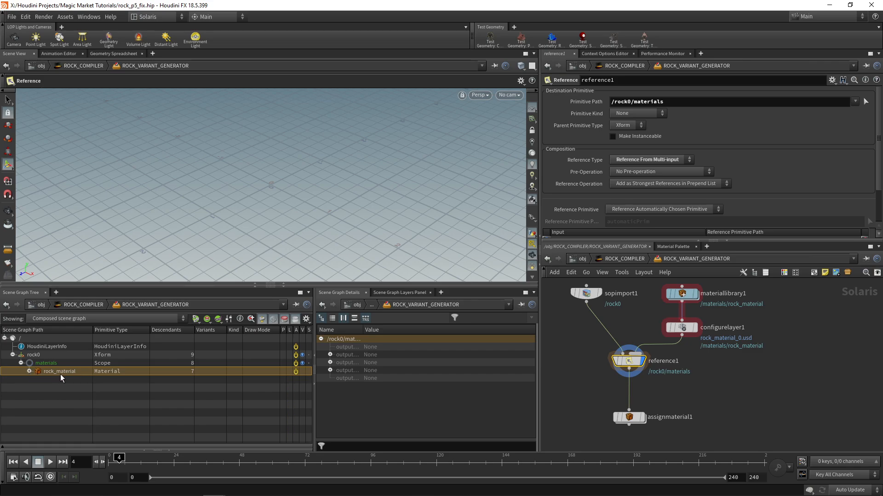
{"action": "key", "text": "Down"}
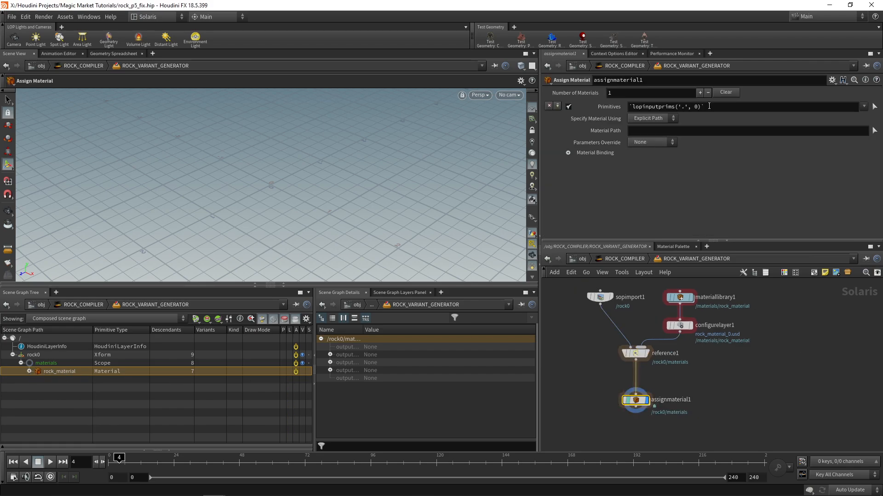
Step: Set assignmaterial1's target primitives to /rock0 and select rock0 in the scene graph tree
{"action": "left_click_drag", "start_coordinate": [709, 106], "coordinate": [561, 109]}
{"action": "key", "text": "BackSpace"}
{"action": "type", "text": "/rock0"}
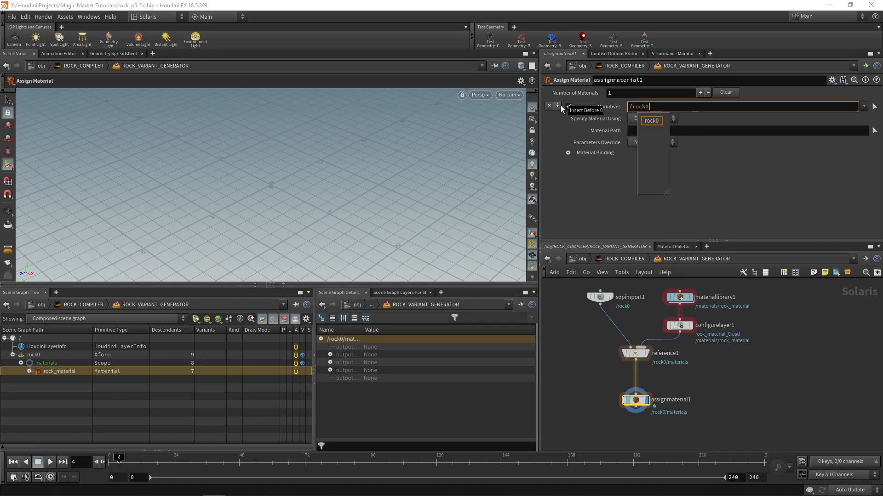
{"action": "key", "text": "Return"}
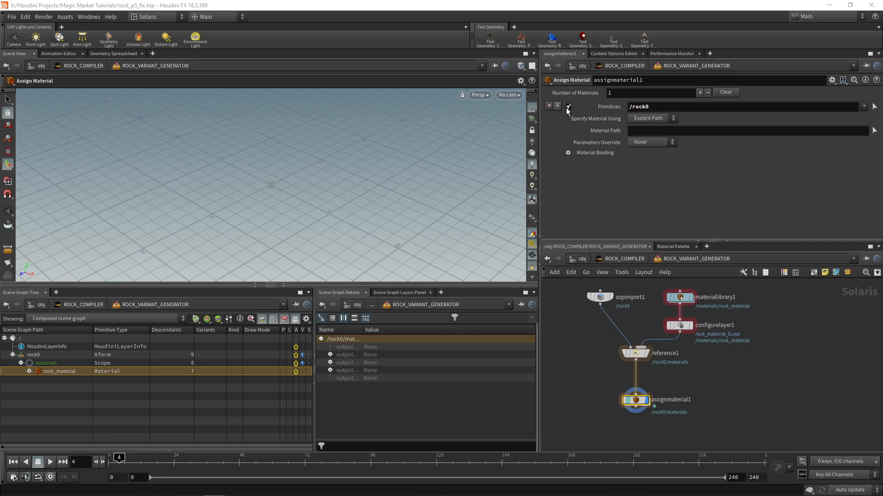
{"action": "left_click", "coordinate": [38, 356]}
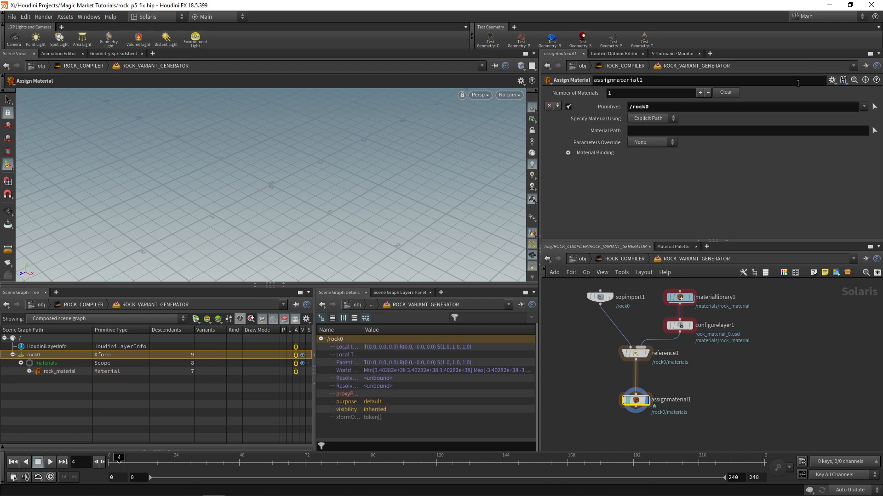
Step: Set assignmaterial1's material path to /rock0/materials/rock_material/
{"action": "left_click", "coordinate": [671, 131]}
{"action": "type", "text": "/r"}
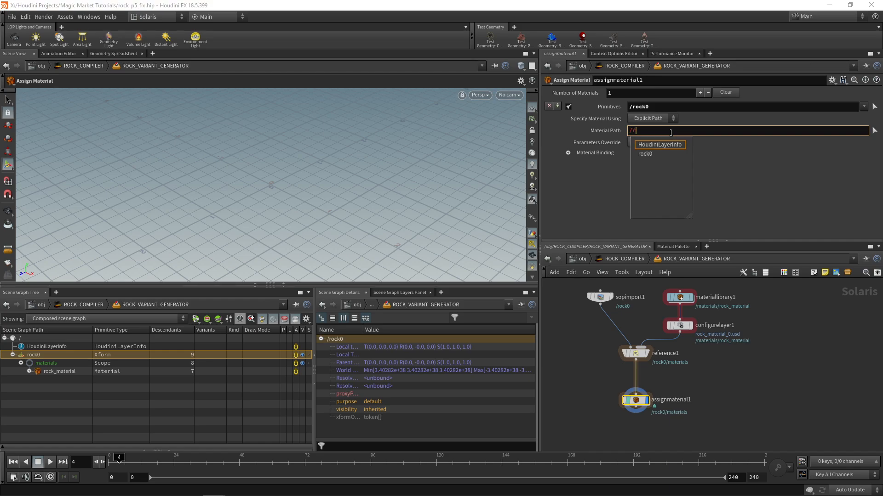
{"action": "type", "text": "ock0/"}
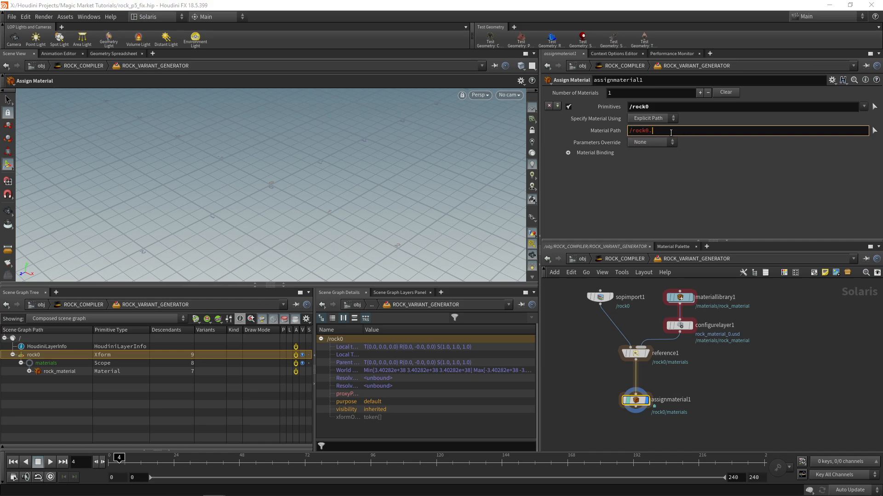
{"action": "type", "text": "materials/rock"}
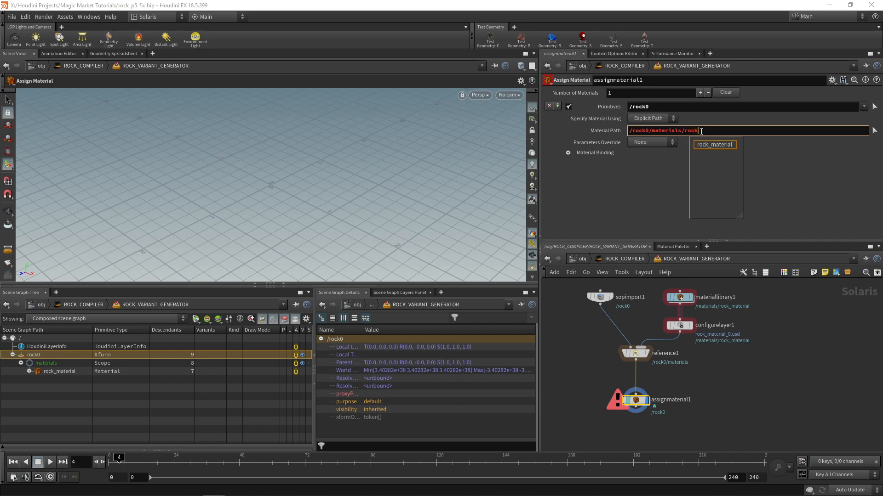
{"action": "key", "text": "Tab"}
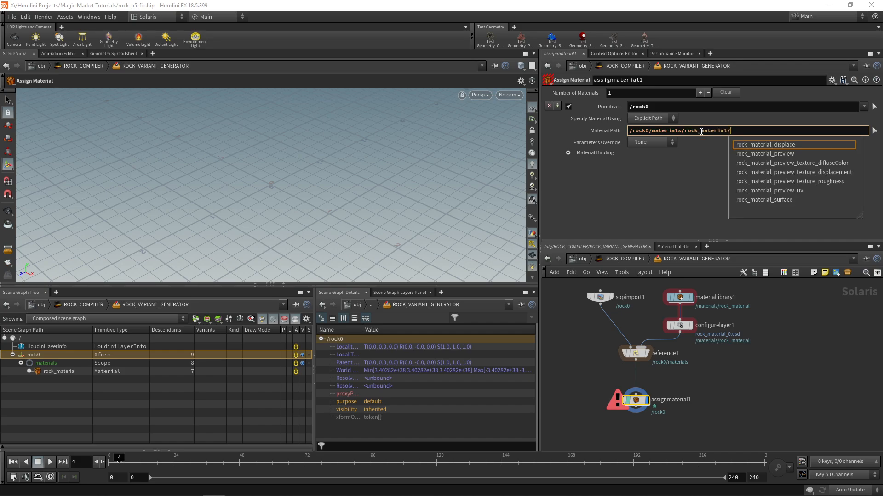
{"action": "key", "text": "Return"}
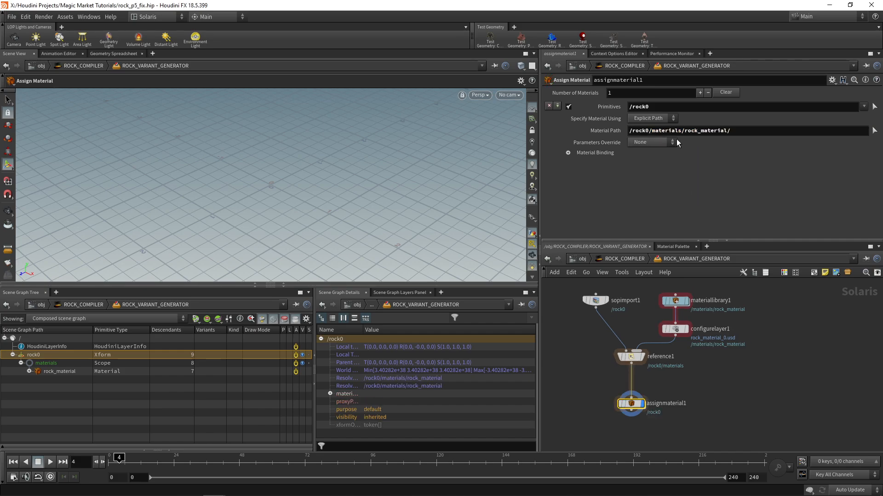
{"action": "left_click", "coordinate": [752, 133]}
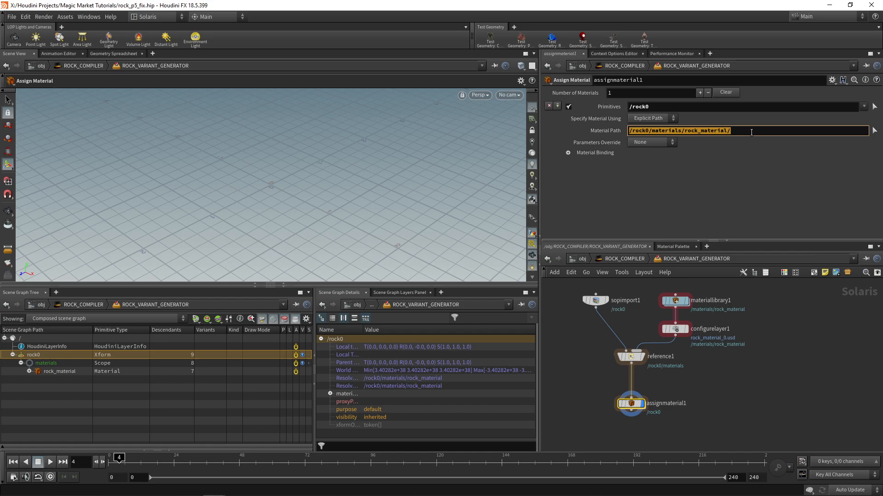
{"action": "left_click", "coordinate": [659, 107]}
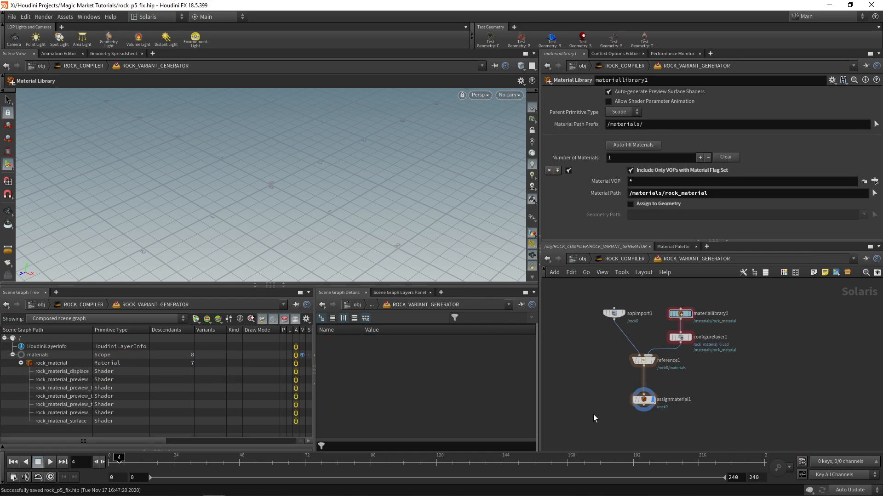
Step: Review the five-node network and the variant number in sopimport1's primitive path and import path prefix
{"action": "left_click_drag", "start_coordinate": [586, 418], "coordinate": [700, 290]}
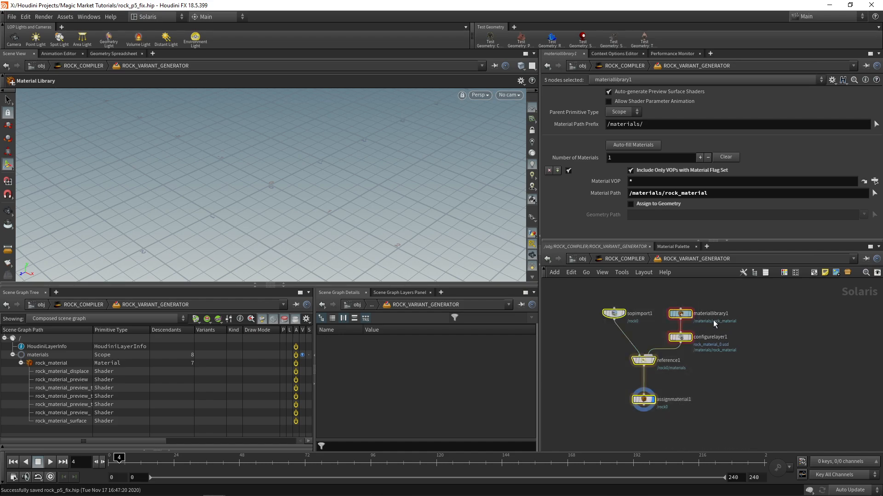
{"action": "left_click", "coordinate": [711, 369]}
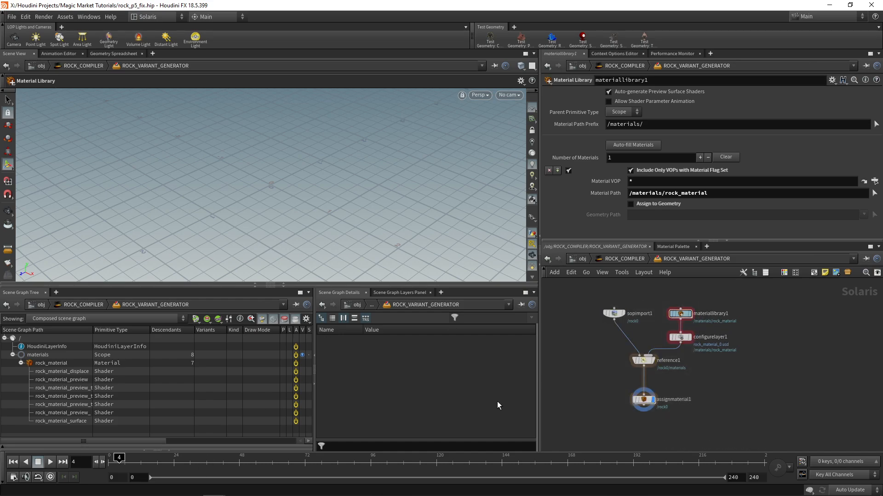
{"action": "left_click", "coordinate": [614, 314]}
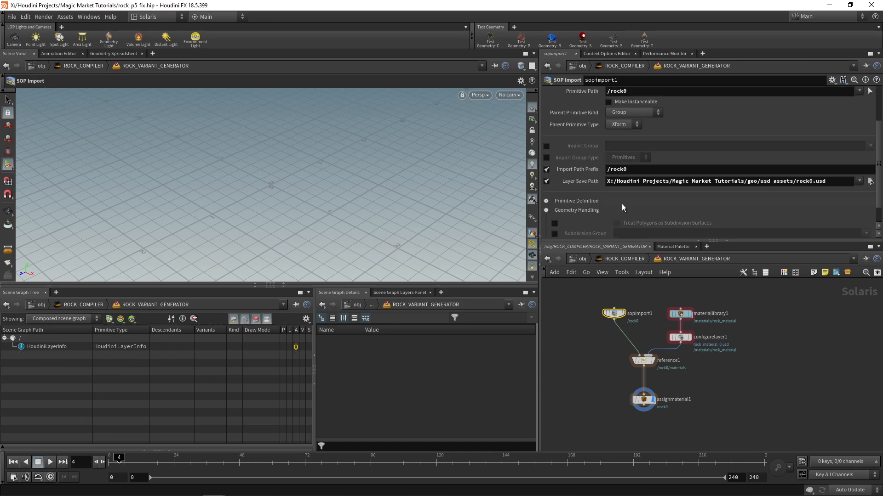
{"action": "scroll", "coordinate": [621, 203], "scroll_direction": "up", "scroll_amount": 5}
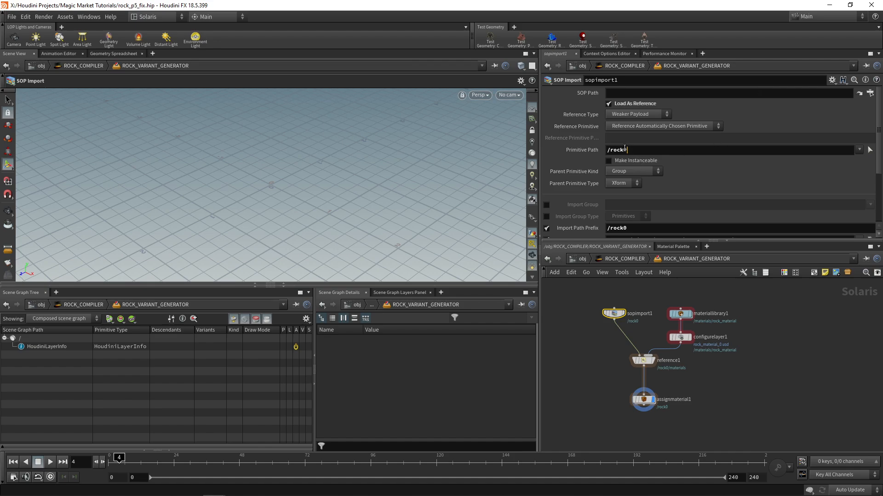
{"action": "left_click_drag", "start_coordinate": [628, 150], "coordinate": [623, 150]}
{"action": "scroll", "coordinate": [653, 192], "scroll_direction": "down", "scroll_amount": 3}
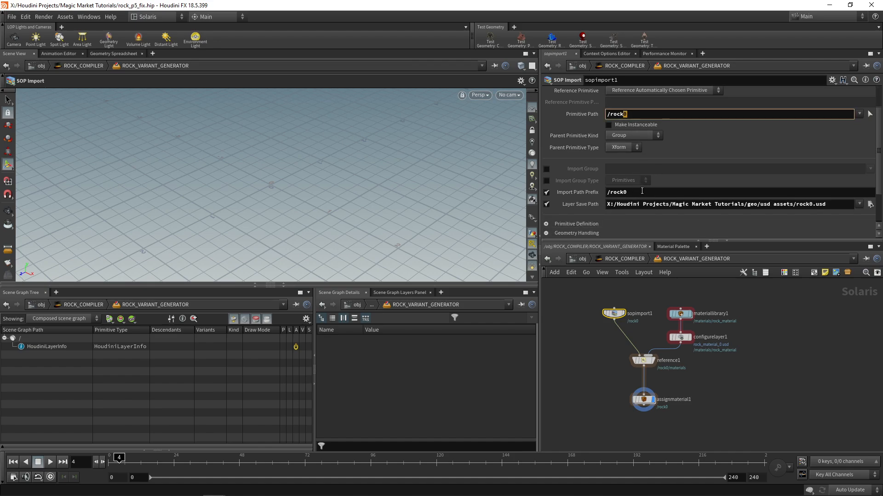
{"action": "left_click_drag", "start_coordinate": [628, 192], "coordinate": [623, 192]}
{"action": "left_click", "coordinate": [733, 382]}
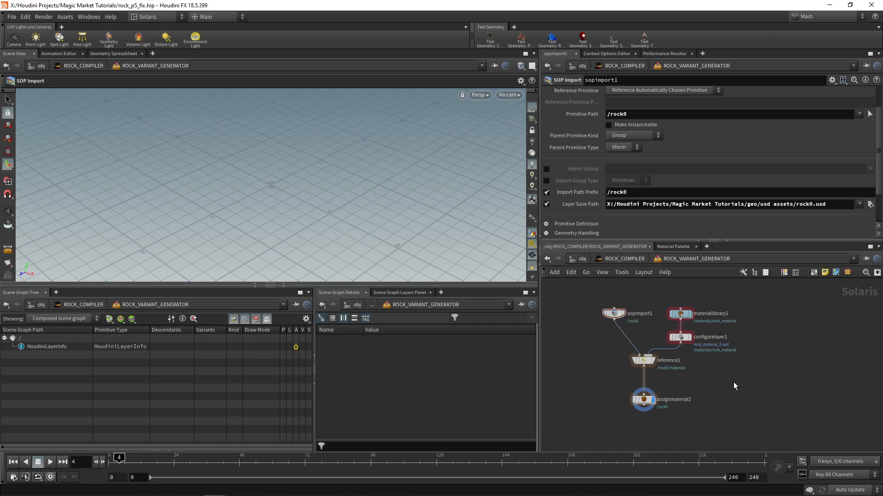
Step: Add a For Each block to the network and move its begin node up beside sopimport1
{"action": "scroll", "coordinate": [731, 379], "scroll_direction": "down", "scroll_amount": 2}
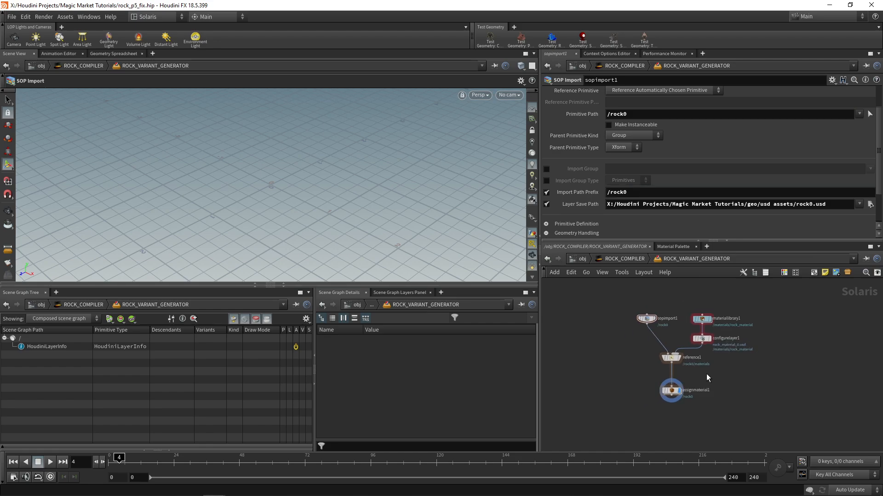
{"action": "key", "text": "Tab"}
{"action": "left_click", "coordinate": [615, 320]}
{"action": "key", "text": "Tab"}
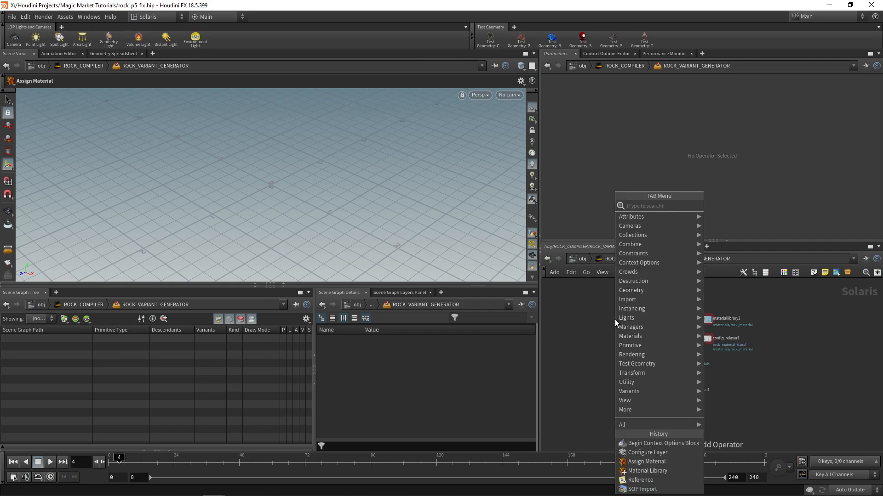
{"action": "type", "text": "for"}
{"action": "key", "text": "Return"}
{"action": "left_click", "coordinate": [621, 407]}
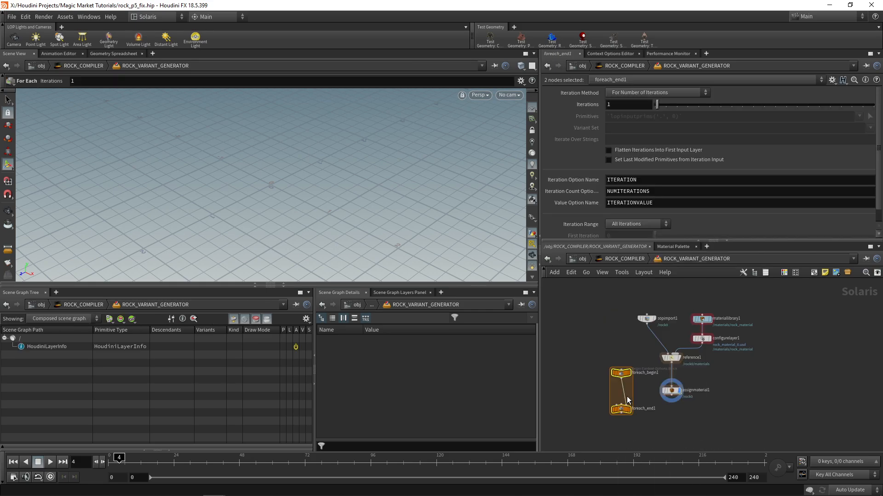
{"action": "left_click_drag", "start_coordinate": [621, 372], "coordinate": [597, 314]}
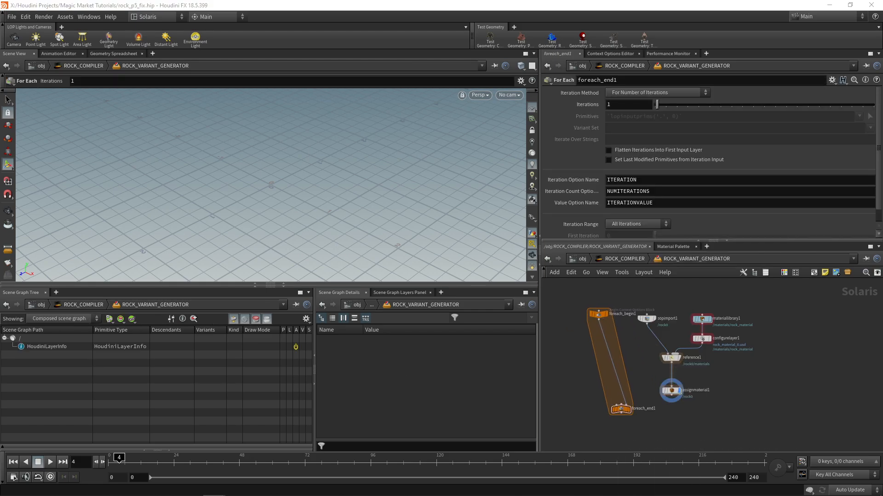
Step: Place the rock import and material node chain inside the loop between foreach_begin1 and foreach_end1
{"action": "left_click_drag", "start_coordinate": [747, 395], "coordinate": [600, 336]}
{"action": "middle_click_drag", "start_coordinate": [685, 399], "coordinate": [685, 345]}
{"action": "scroll", "coordinate": [685, 345], "scroll_direction": "up", "scroll_amount": 3}
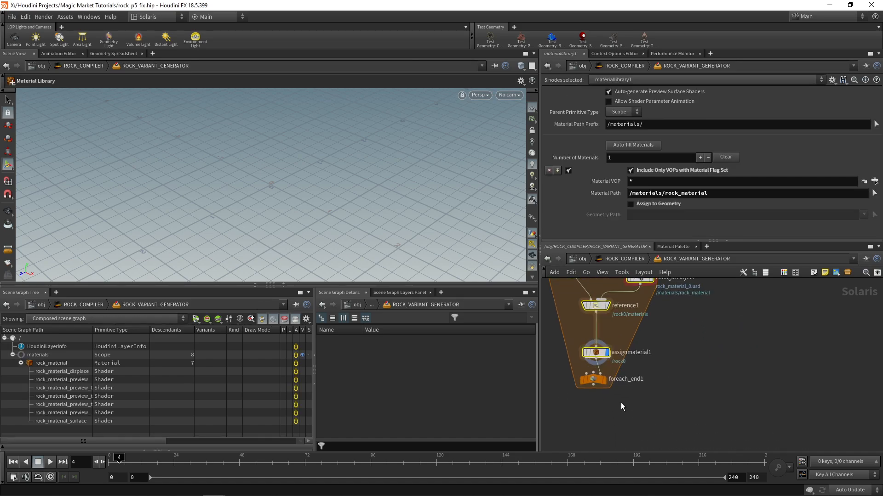
Step: Space out the loop by moving foreach_end1 further below assignmaterial1 and foreach_begin1 away from sopimport1
{"action": "left_click", "coordinate": [594, 380]}
{"action": "left_click_drag", "start_coordinate": [592, 384], "coordinate": [593, 419]}
{"action": "scroll", "coordinate": [638, 397], "scroll_direction": "down", "scroll_amount": 2}
{"action": "middle_click_drag", "start_coordinate": [644, 378], "coordinate": [663, 427]}
{"action": "scroll", "coordinate": [662, 428], "scroll_direction": "up", "scroll_amount": 1}
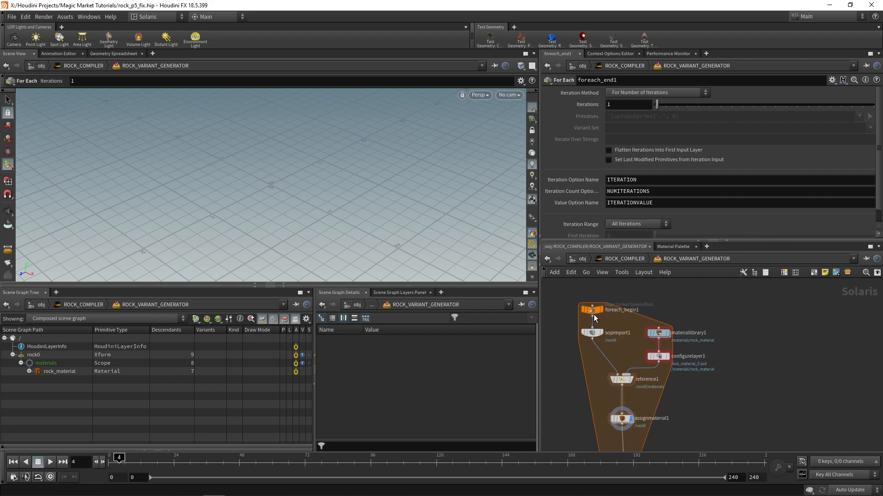
{"action": "left_click_drag", "start_coordinate": [596, 313], "coordinate": [571, 311]}
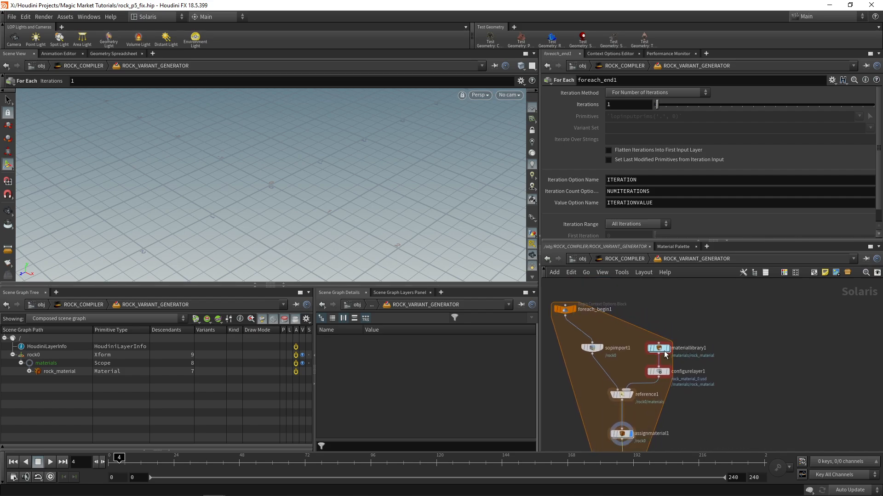
{"action": "middle_click_drag", "start_coordinate": [612, 370], "coordinate": [605, 343]}
{"action": "middle_click_drag", "start_coordinate": [608, 308], "coordinate": [630, 341]}
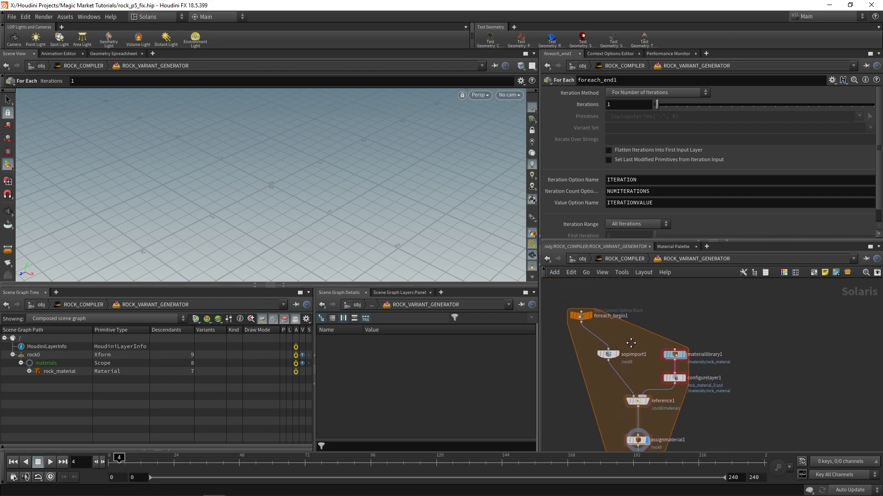
{"action": "middle_click_drag", "start_coordinate": [780, 384], "coordinate": [761, 319]}
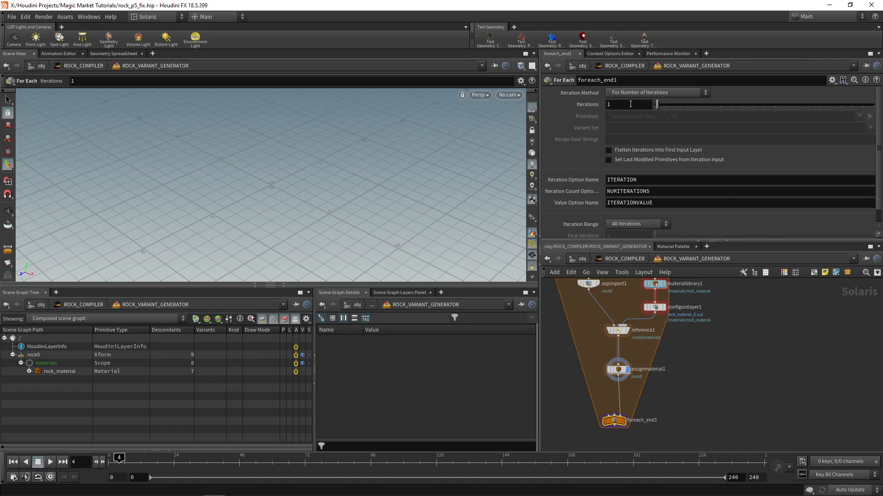
{"action": "left_click", "coordinate": [630, 104]}
{"action": "type", "text": "@partition"}
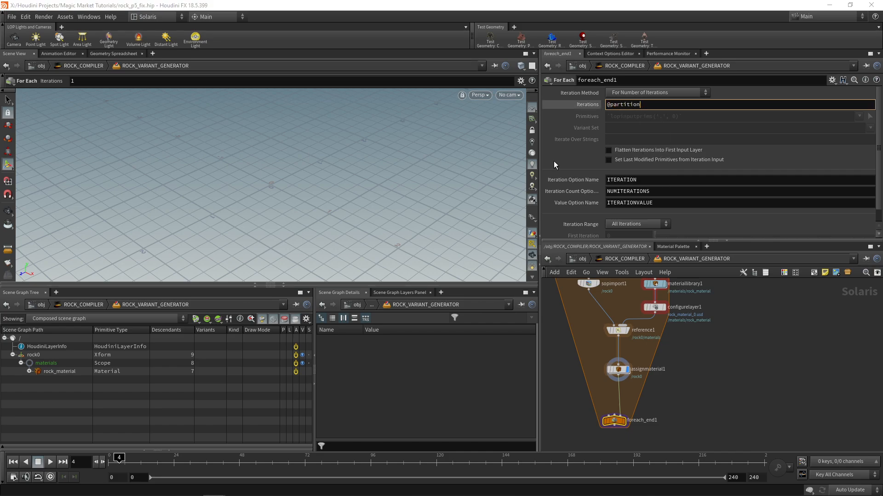
{"action": "type", "text": "size"}
{"action": "key", "text": "Return"}
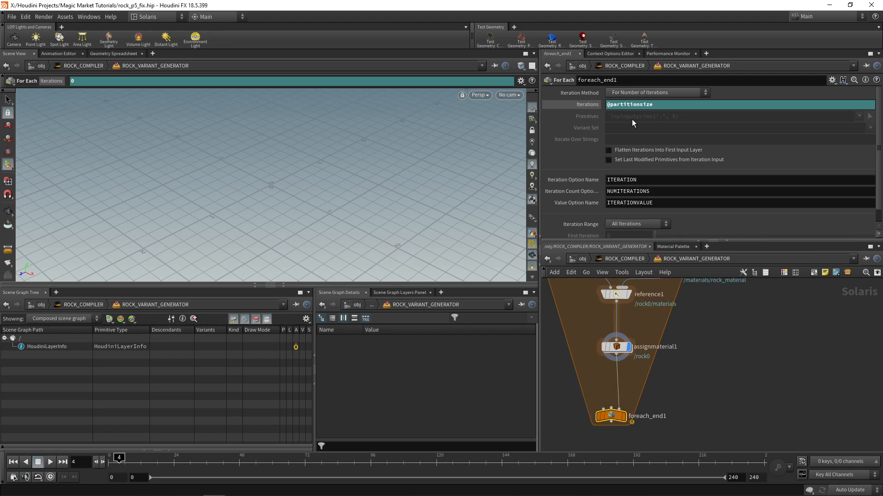
Step: Go up to the ROCK_COMPILER network and inspect ropgeometry1's node info and its first work item's attributes
{"action": "left_click", "coordinate": [625, 259]}
{"action": "scroll", "coordinate": [723, 339], "scroll_direction": "down", "scroll_amount": 1}
{"action": "middle_click_drag", "start_coordinate": [723, 338], "coordinate": [709, 315]}
{"action": "scroll", "coordinate": [708, 315], "scroll_direction": "up", "scroll_amount": 1}
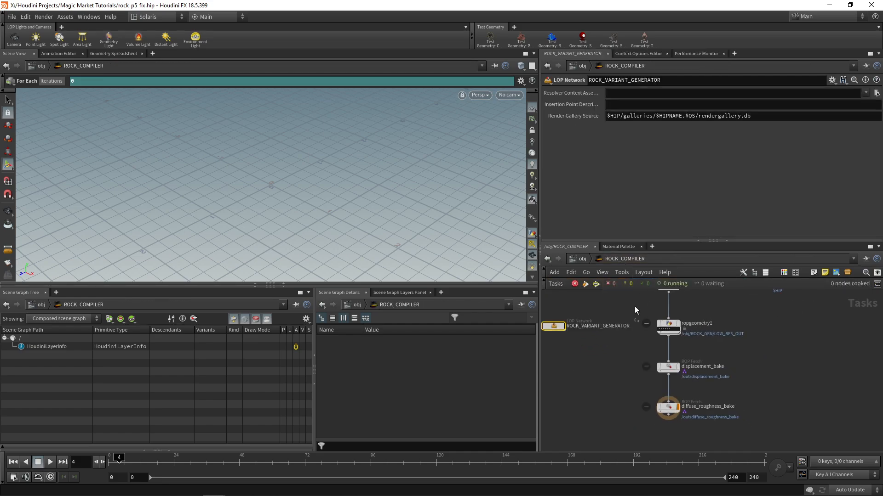
{"action": "middle_click_drag", "start_coordinate": [633, 305], "coordinate": [674, 316]}
{"action": "scroll", "coordinate": [616, 330], "scroll_direction": "up", "scroll_amount": 1}
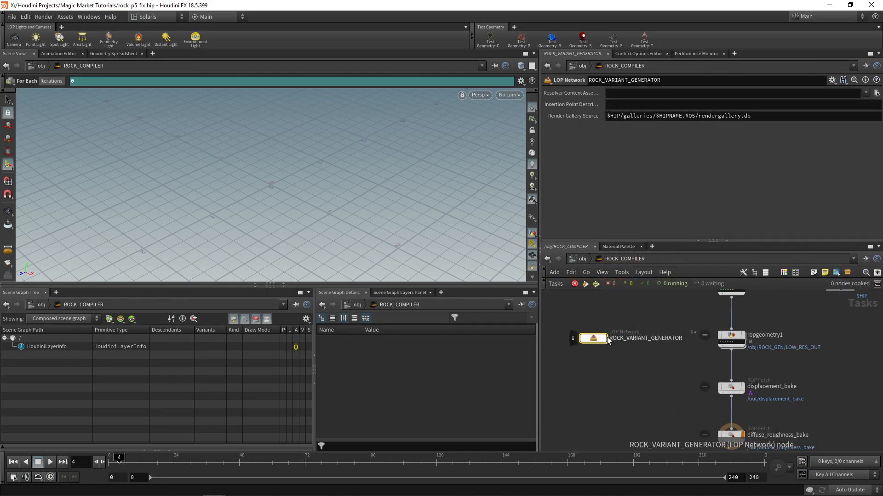
{"action": "middle_click", "coordinate": [735, 334]}
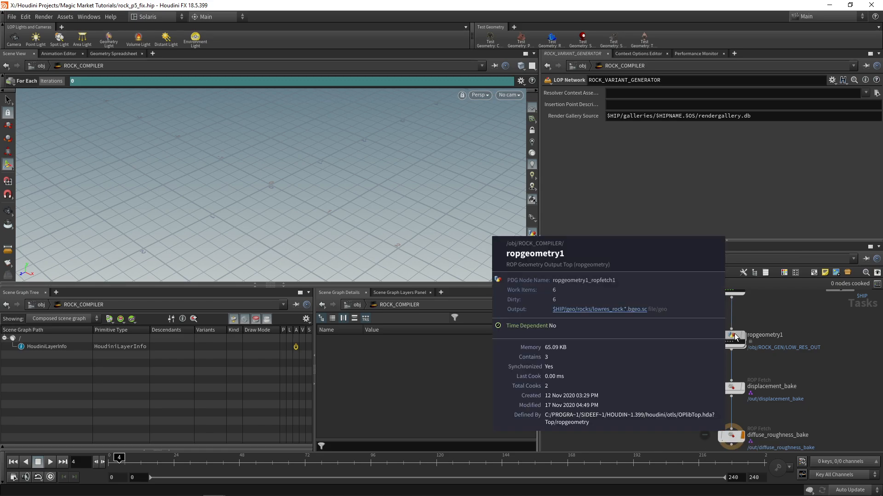
{"action": "left_click", "coordinate": [721, 343]}
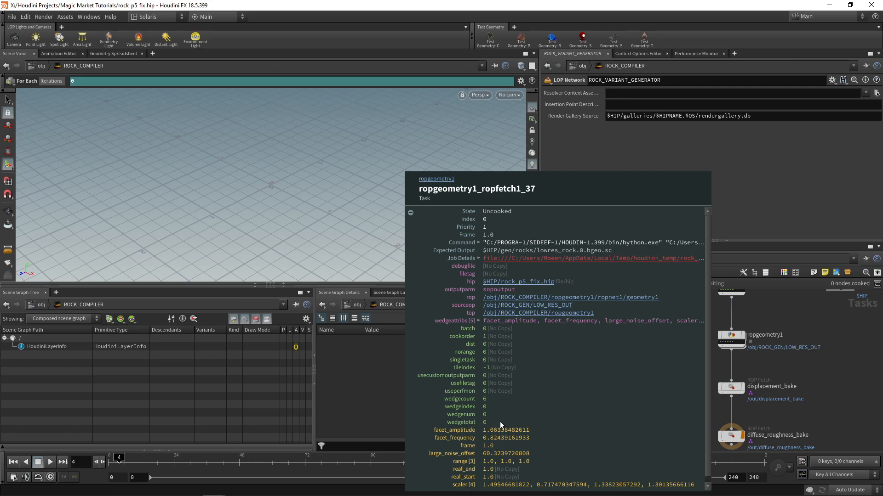
Step: Return to the ROCK_VARIANT_GENERATOR network and place an Add Variants to Existing Primitive node between assignmaterial1 and foreach_end1
{"action": "double_click", "coordinate": [587, 340]}
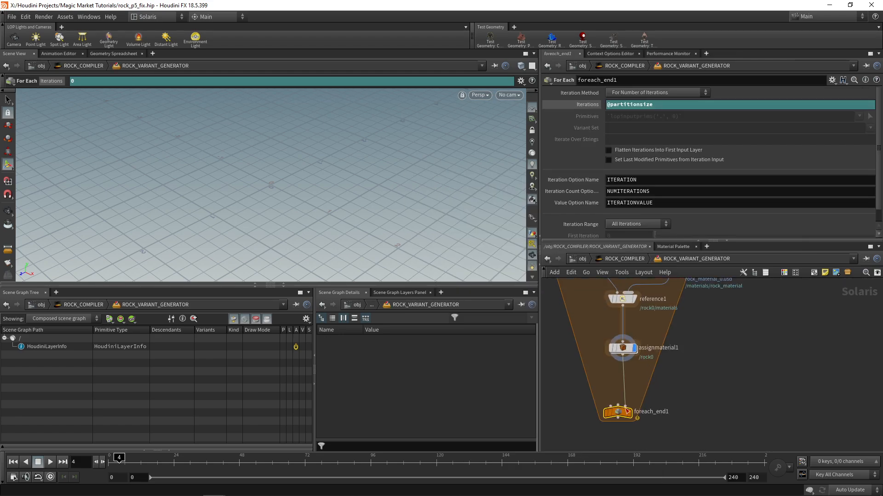
{"action": "left_click_drag", "start_coordinate": [619, 415], "coordinate": [614, 407]}
{"action": "scroll", "coordinate": [664, 386], "scroll_direction": "down", "scroll_amount": 3}
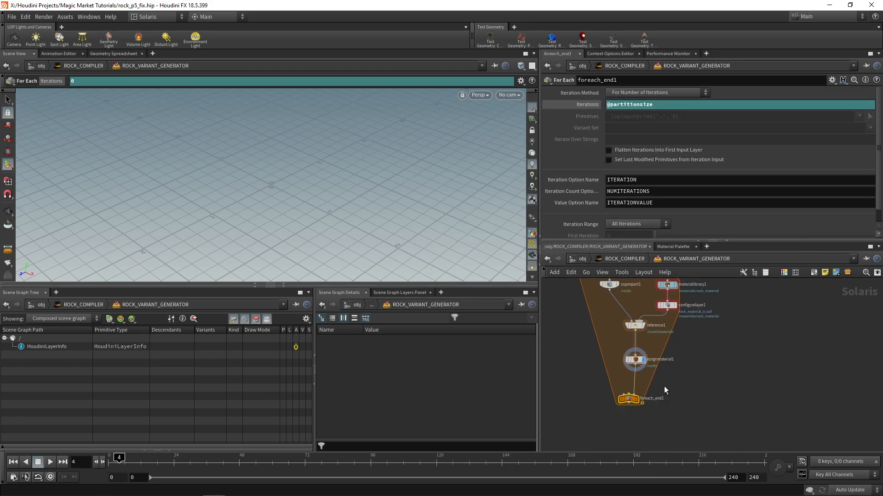
{"action": "scroll", "coordinate": [674, 389], "scroll_direction": "up", "scroll_amount": 1}
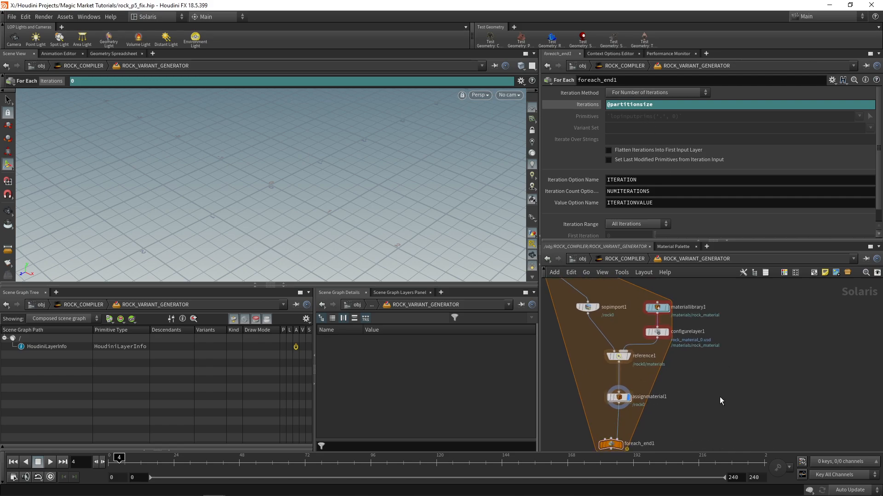
{"action": "key", "text": "Tab"}
{"action": "type", "text": "add"}
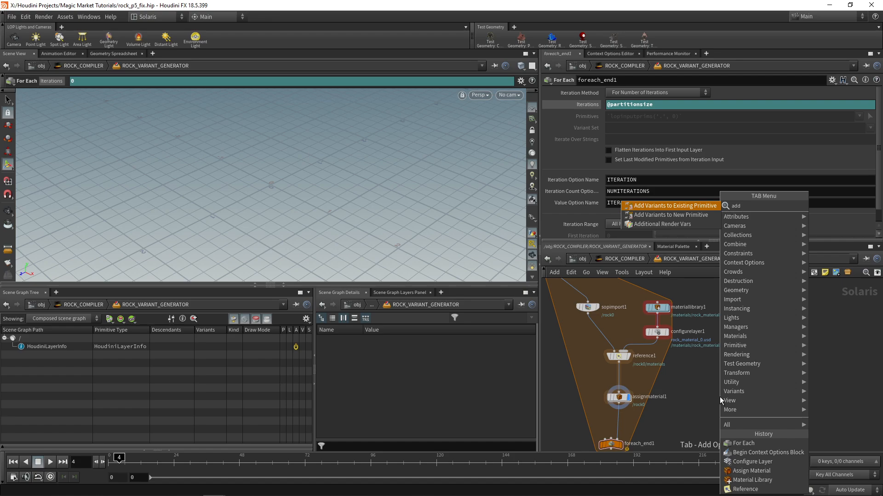
{"action": "key", "text": "Return"}
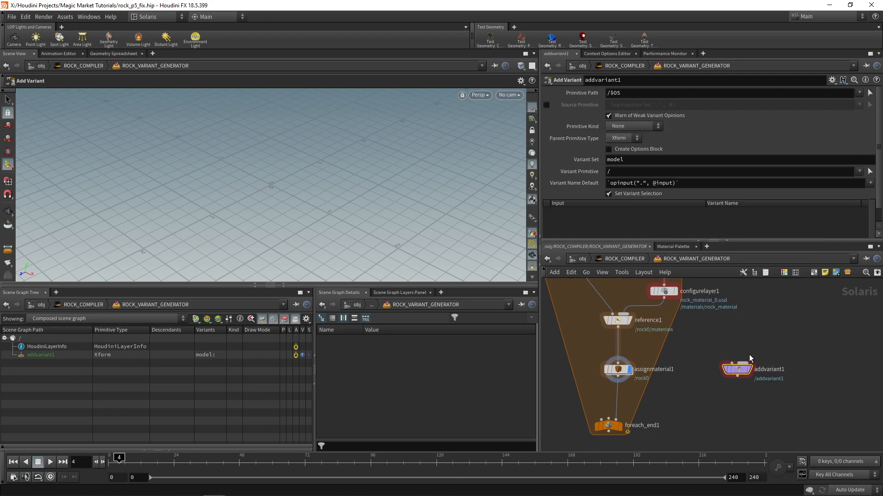
{"action": "left_click_drag", "start_coordinate": [740, 370], "coordinate": [609, 393]}
Step: Connect foreach_begin1's output to addvariant1's first input and offset addvariant1 to the side below assignmaterial1
{"action": "scroll", "coordinate": [577, 335], "scroll_direction": "down", "scroll_amount": 3}
{"action": "middle_click_drag", "start_coordinate": [569, 307], "coordinate": [600, 356]}
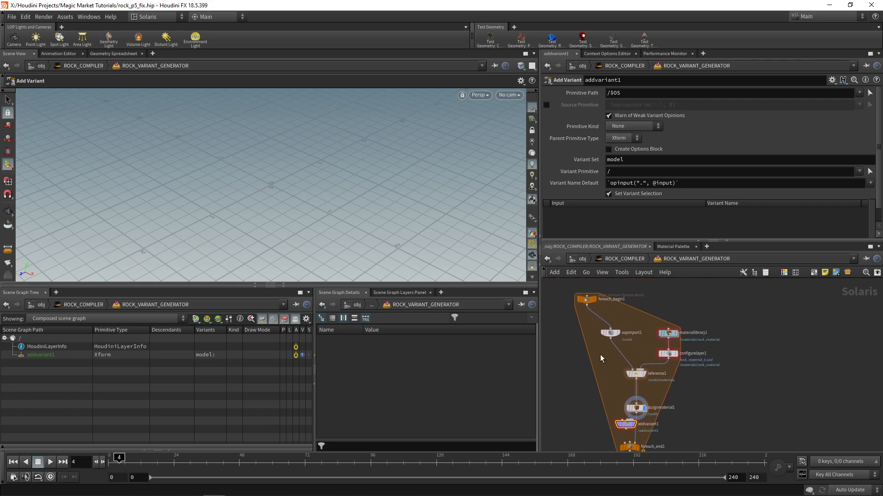
{"action": "scroll", "coordinate": [586, 312], "scroll_direction": "up", "scroll_amount": 3}
{"action": "left_click", "coordinate": [588, 301]}
{"action": "middle_click_drag", "start_coordinate": [629, 430], "coordinate": [587, 331]}
{"action": "left_click", "coordinate": [595, 365]}
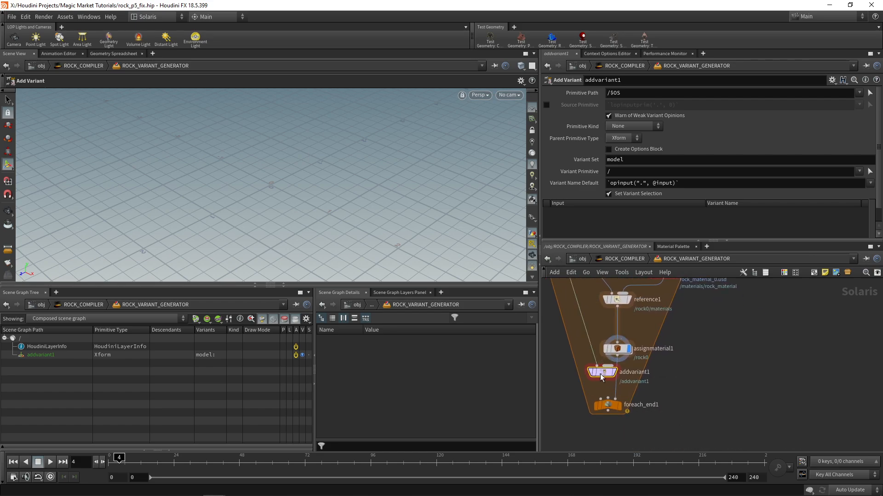
{"action": "mouse_move", "coordinate": [600, 371]}
{"action": "left_mouse_down"}
{"action": "mouse_move", "coordinate": [607, 443]}
{"action": "mouse_move", "coordinate": [590, 378]}
{"action": "left_mouse_up"}
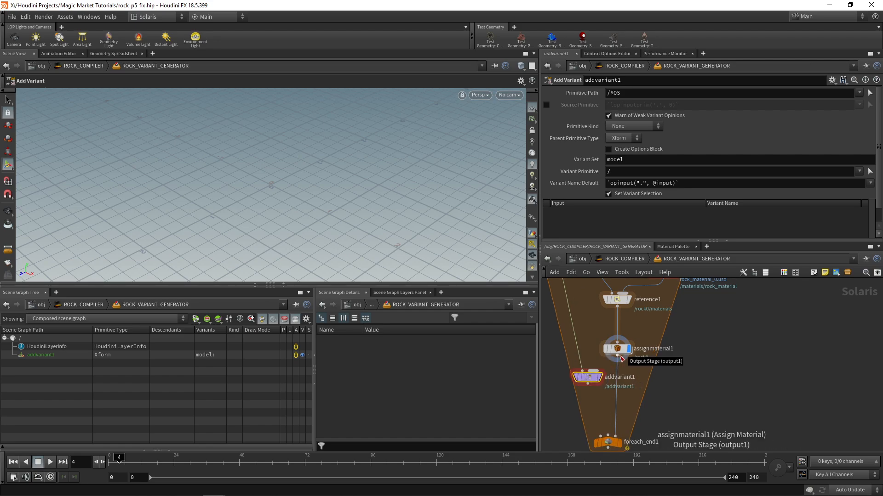
Step: Wire assignmaterial1 into addvariant1's variant input and addvariant1 into foreach_end1, replacing the direct connection, then align addvariant1 with the chain
{"action": "left_click", "coordinate": [618, 357]}
{"action": "left_click", "coordinate": [587, 370]}
{"action": "middle_click_drag", "start_coordinate": [588, 390], "coordinate": [580, 364]}
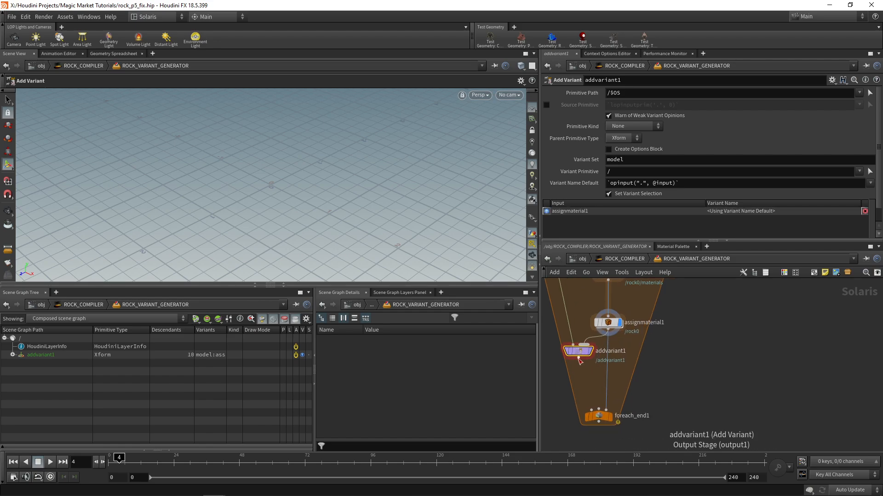
{"action": "left_click", "coordinate": [578, 358]}
{"action": "left_click", "coordinate": [605, 409]}
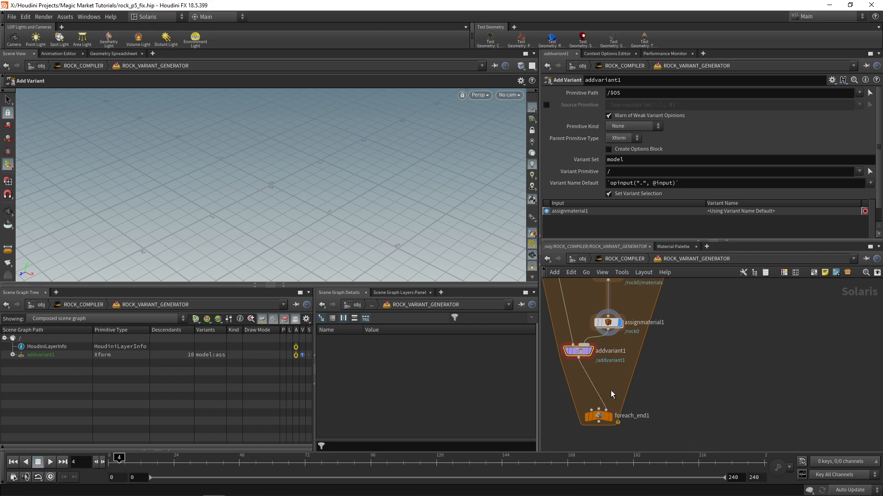
{"action": "left_click_drag", "start_coordinate": [582, 354], "coordinate": [603, 366]}
Step: Review the node chain inside the loop, from foreach_begin1 through the rock import and material library to addvariant1
{"action": "scroll", "coordinate": [646, 306], "scroll_direction": "down", "scroll_amount": 1}
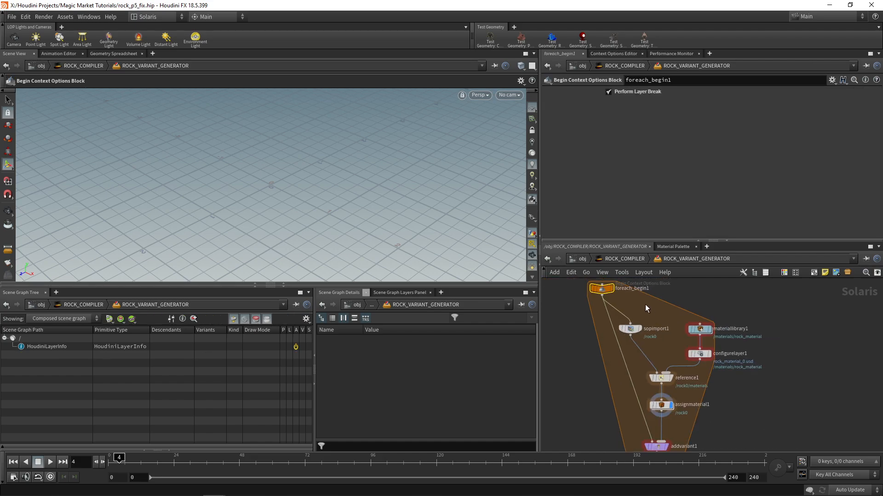
{"action": "middle_click_drag", "start_coordinate": [644, 304], "coordinate": [660, 314]}
{"action": "scroll", "coordinate": [626, 315], "scroll_direction": "up", "scroll_amount": 1}
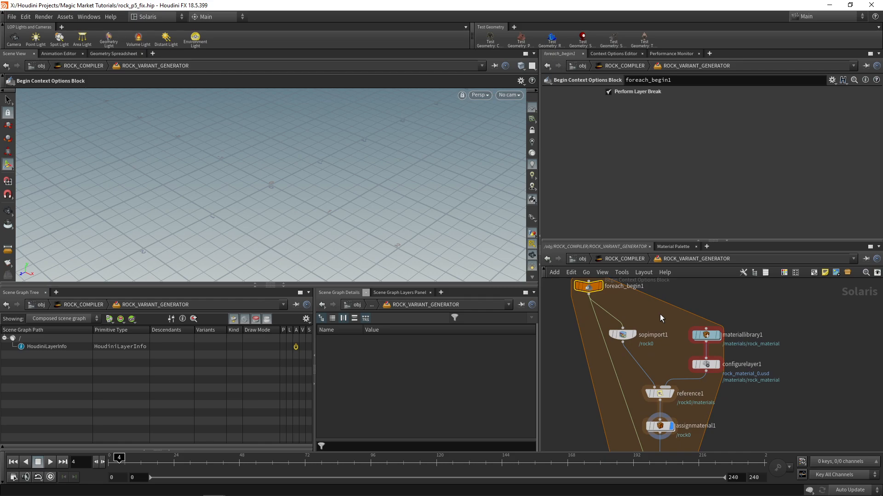
{"action": "scroll", "coordinate": [622, 307], "scroll_direction": "down", "scroll_amount": 1}
{"action": "scroll", "coordinate": [641, 303], "scroll_direction": "up", "scroll_amount": 1}
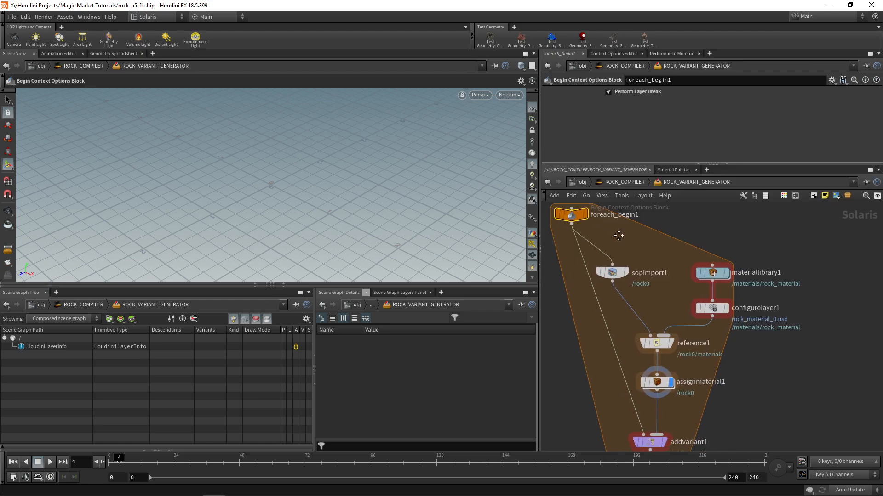
{"action": "scroll", "coordinate": [614, 238], "scroll_direction": "down", "scroll_amount": 1}
{"action": "mouse_move", "coordinate": [628, 274]}
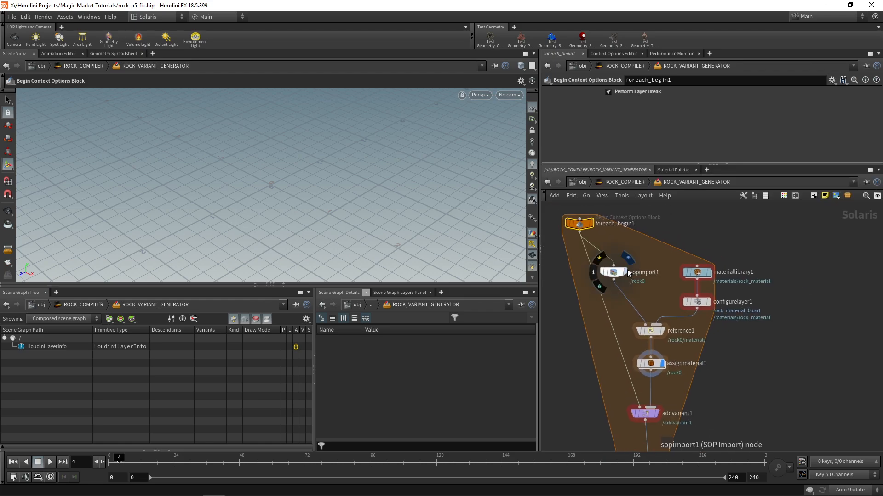
{"action": "left_click", "coordinate": [696, 272]}
{"action": "middle_click_drag", "start_coordinate": [663, 413], "coordinate": [653, 372]}
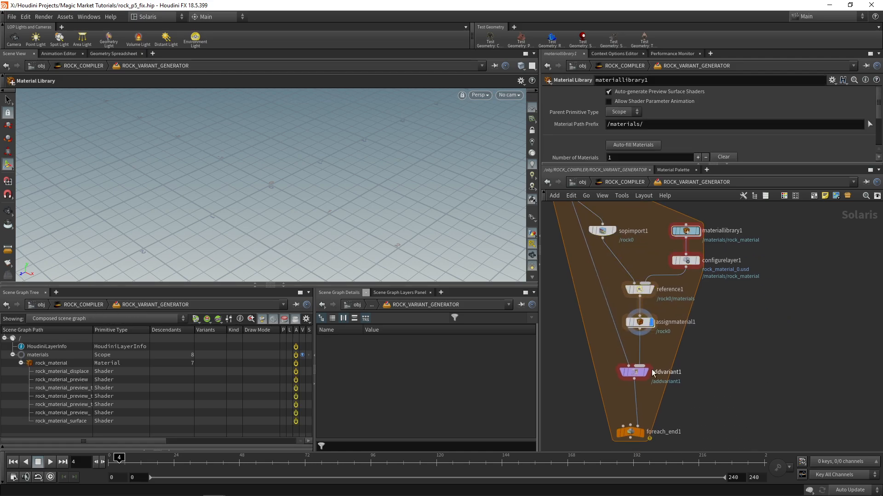
Step: Enlarge the parameter area for addvariant1 and turn on its Create Options Block option
{"action": "left_click", "coordinate": [651, 372]}
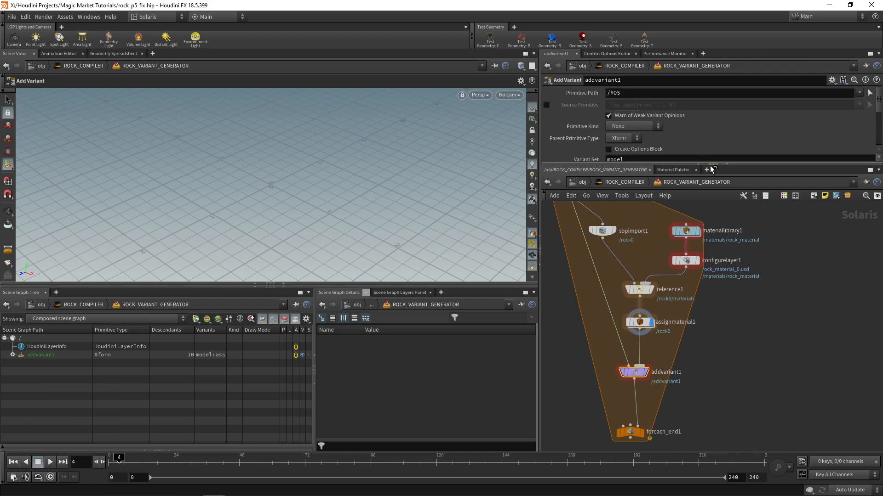
{"action": "left_click_drag", "start_coordinate": [712, 164], "coordinate": [713, 201]}
{"action": "scroll", "coordinate": [721, 353], "scroll_direction": "down", "scroll_amount": 2}
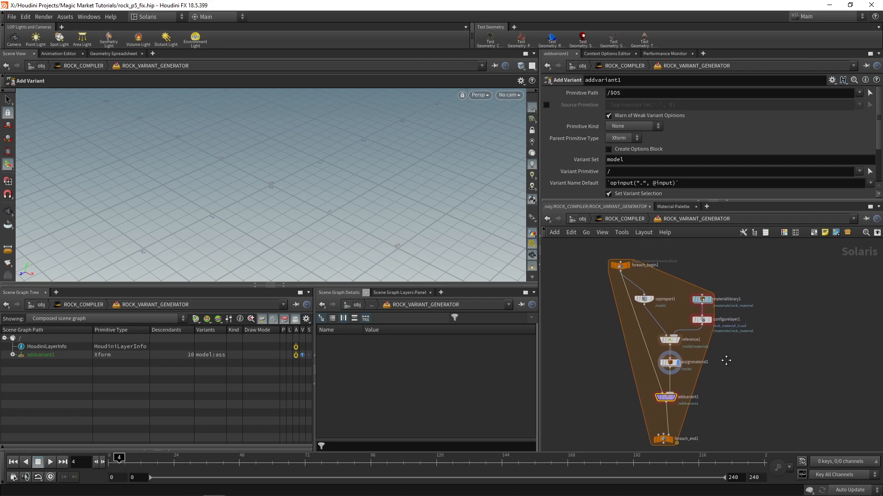
{"action": "middle_click_drag", "start_coordinate": [726, 361], "coordinate": [723, 354]}
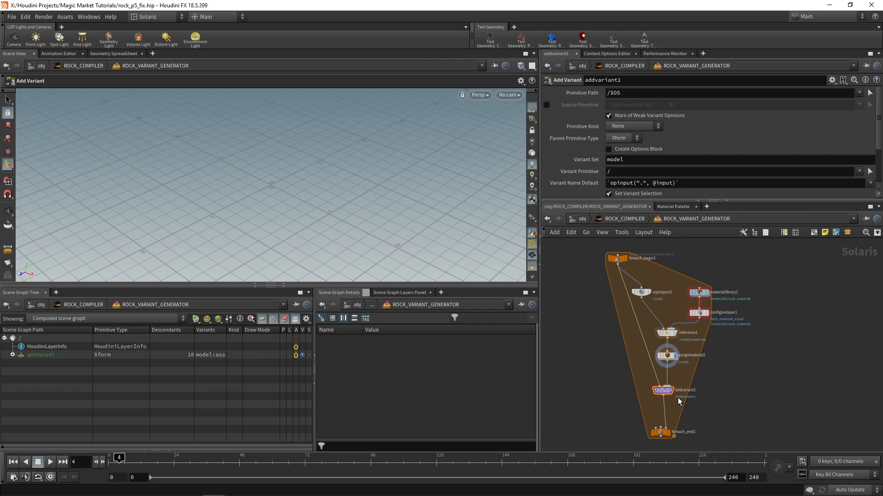
{"action": "middle_click_drag", "start_coordinate": [714, 383], "coordinate": [705, 356]}
{"action": "scroll", "coordinate": [706, 355], "scroll_direction": "up", "scroll_amount": 2}
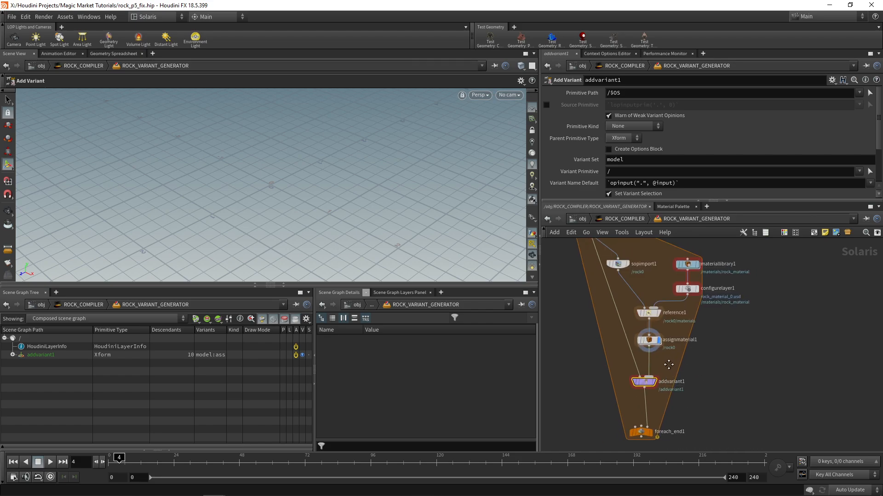
{"action": "left_click", "coordinate": [609, 149]}
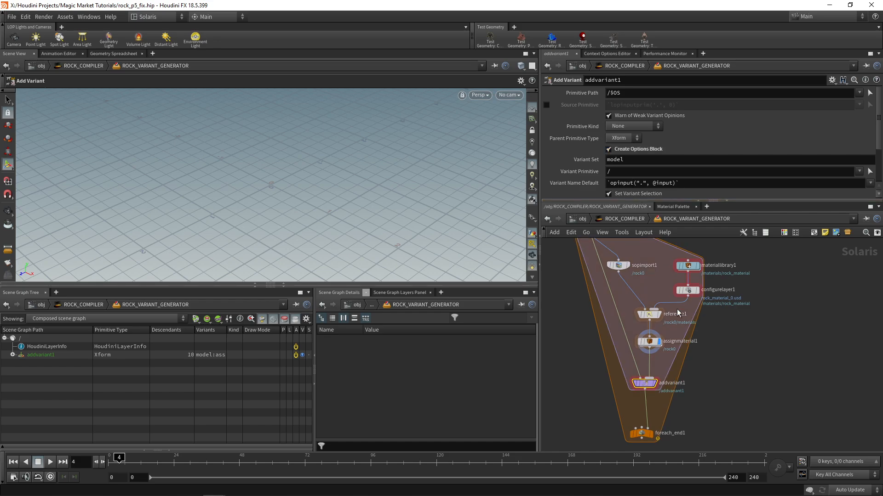
{"action": "scroll", "coordinate": [676, 309], "scroll_direction": "down", "scroll_amount": 2}
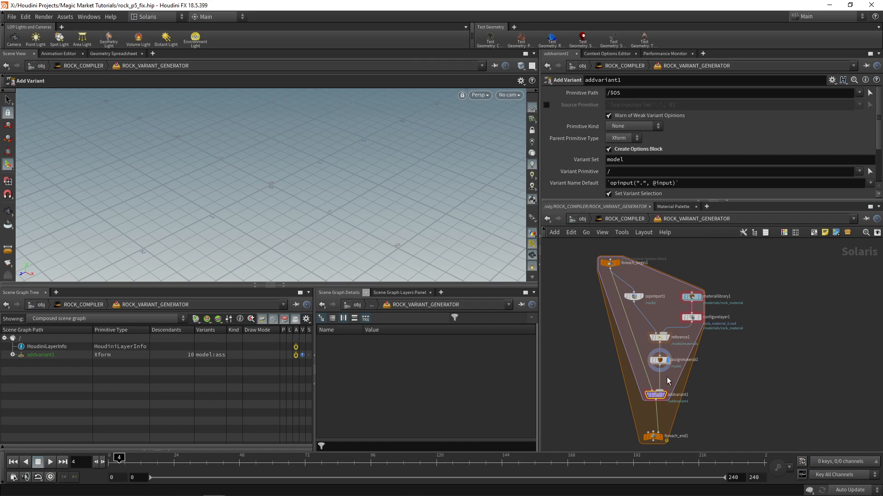
{"action": "scroll", "coordinate": [667, 377], "scroll_direction": "up", "scroll_amount": 2}
Step: Set addvariant1's primitive path to /rock_asset and inspect the rock0 primitive beneath it in the scene graph
{"action": "left_click", "coordinate": [624, 92]}
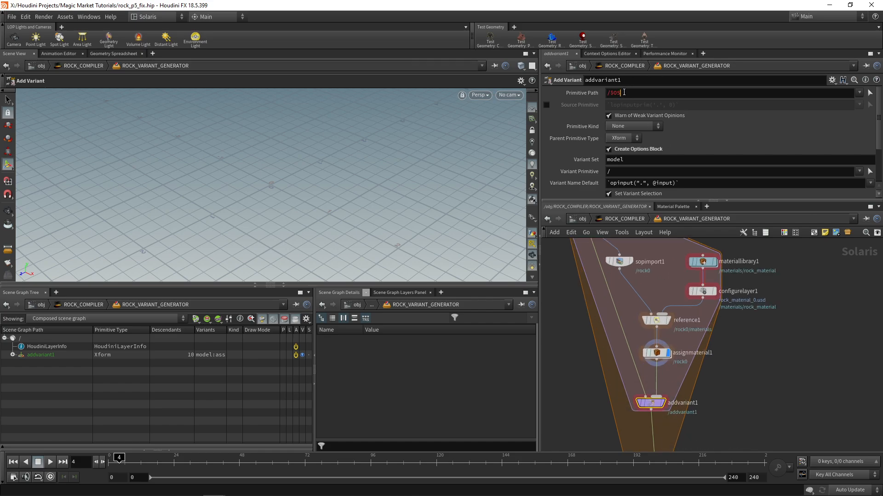
{"action": "double_click", "coordinate": [628, 91]}
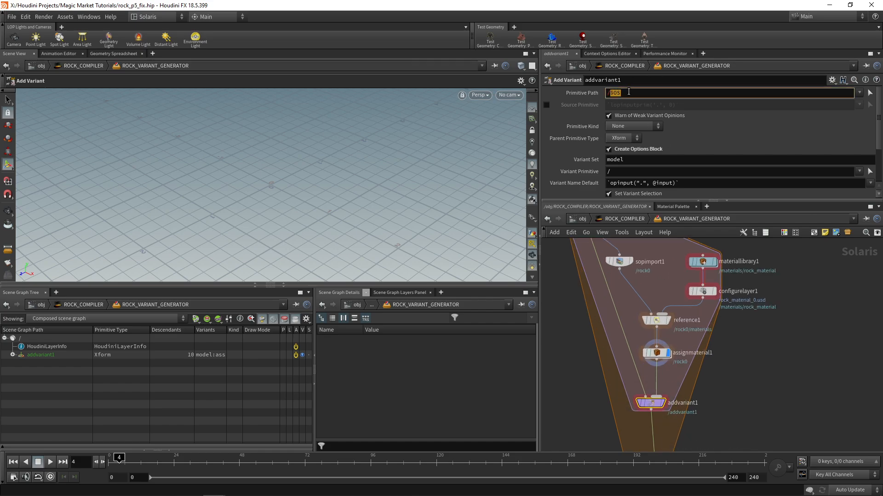
{"action": "type", "text": "rock_asset"}
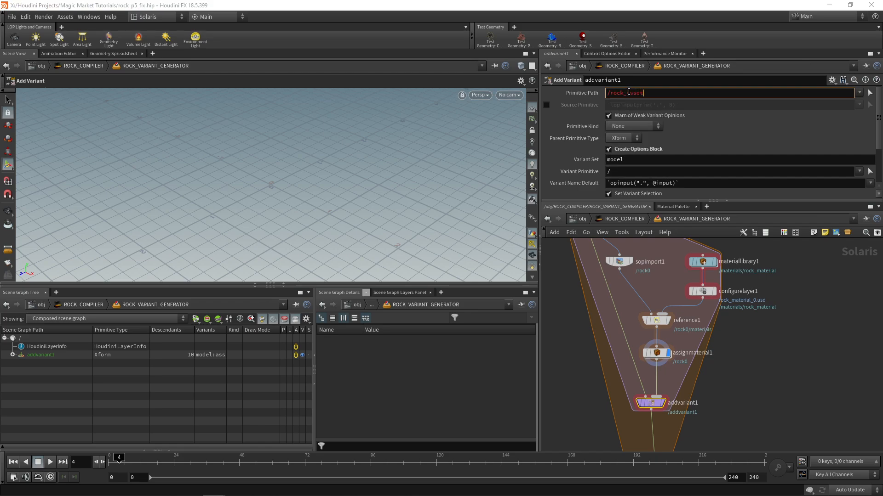
{"action": "key", "text": "Return"}
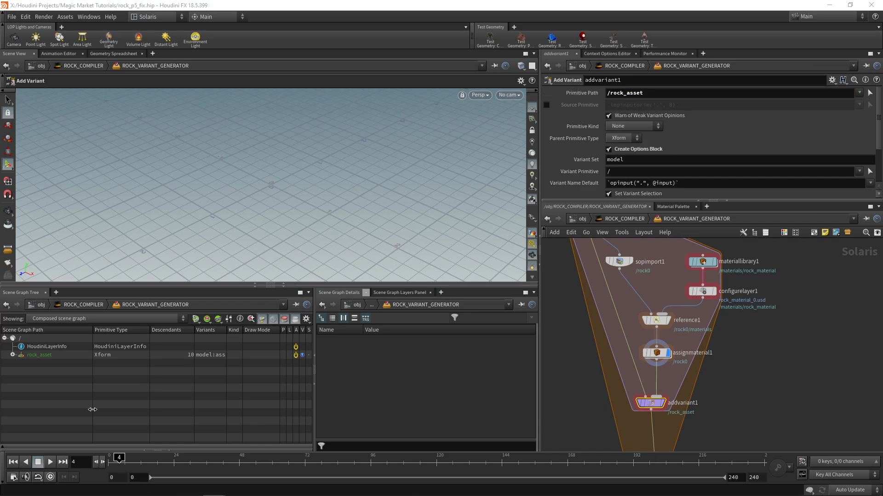
{"action": "left_click", "coordinate": [13, 354]}
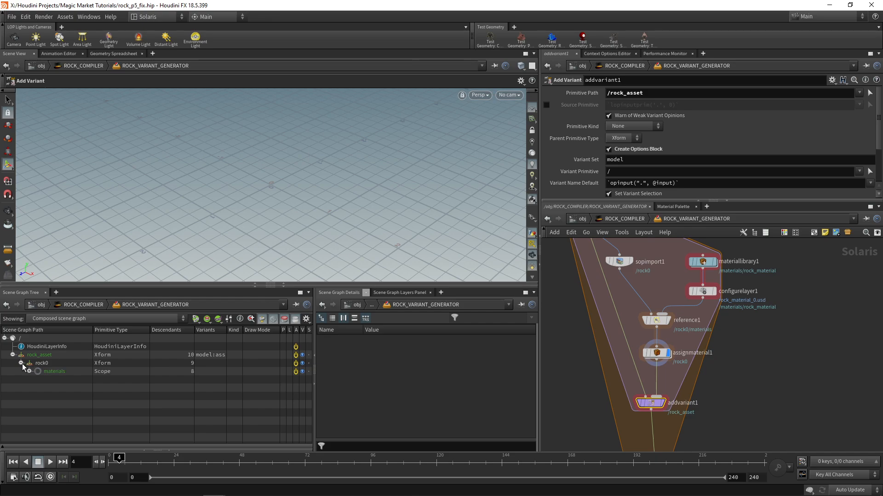
{"action": "left_click", "coordinate": [21, 363]}
{"action": "left_click", "coordinate": [41, 363]}
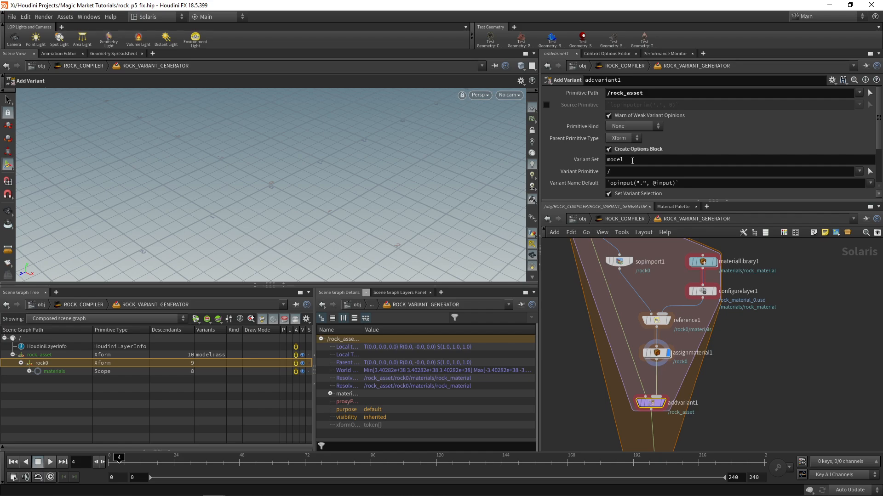
Step: Name addvariant1's variant set RockAsset
{"action": "double_click", "coordinate": [632, 160]}
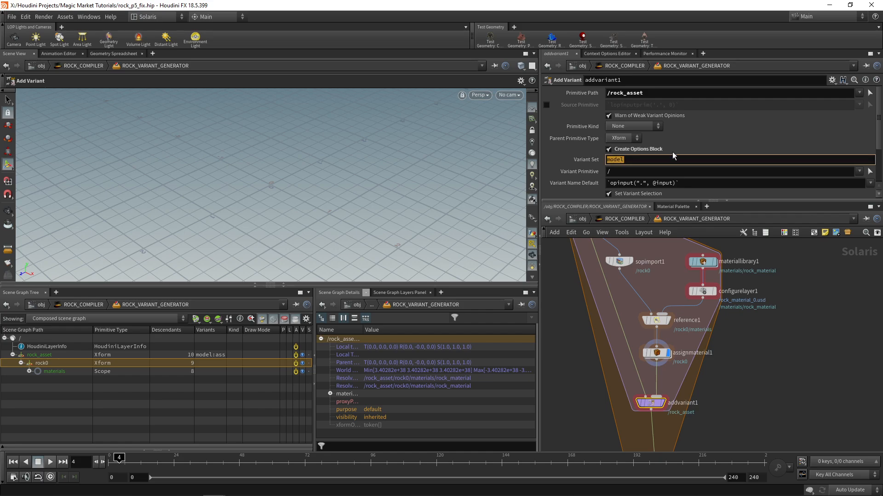
{"action": "type", "text": "RockSet"}
{"action": "key", "text": "Return"}
{"action": "type", "text": "RockAsset"}
{"action": "key", "text": "Return"}
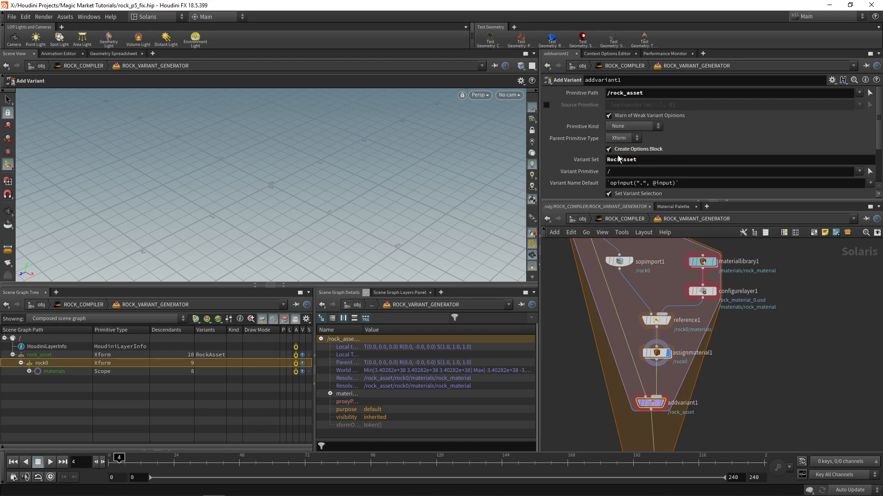
Step: Set addvariant1's variant primitive to /rock0
{"action": "scroll", "coordinate": [627, 165], "scroll_direction": "down", "scroll_amount": 1}
{"action": "left_click", "coordinate": [619, 159]}
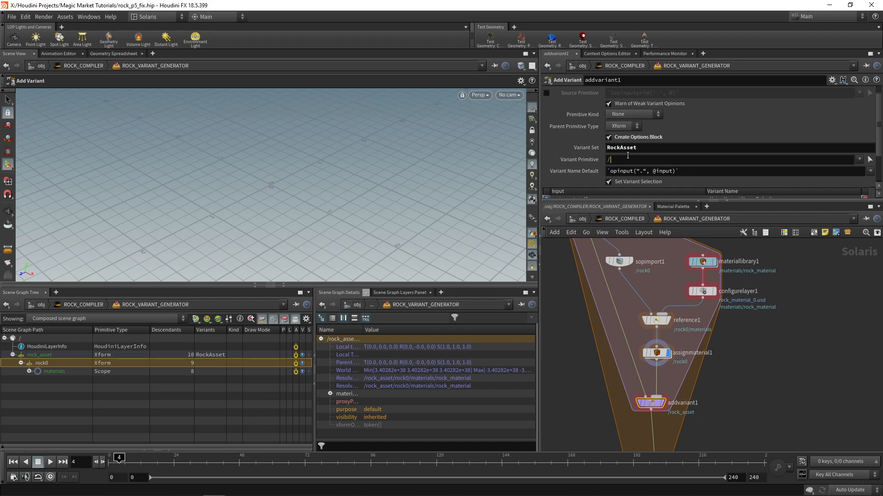
{"action": "type", "text": "rock"}
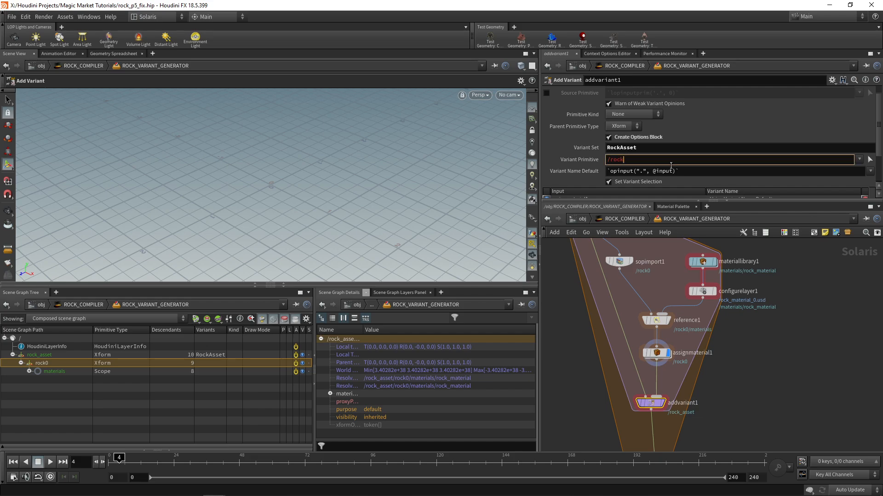
{"action": "type", "text": "0"}
{"action": "key", "text": "Return"}
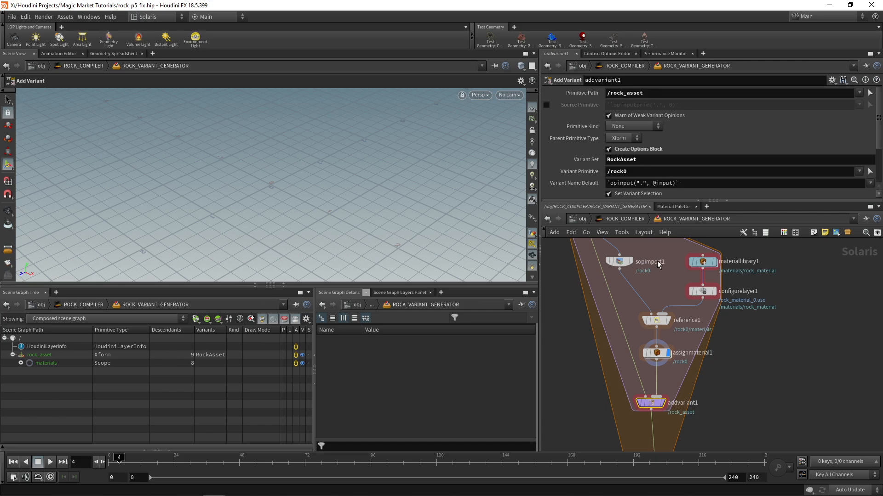
Step: Set addvariant1's default variant name to rock0 and frame the whole network
{"action": "triple_click", "coordinate": [694, 171]}
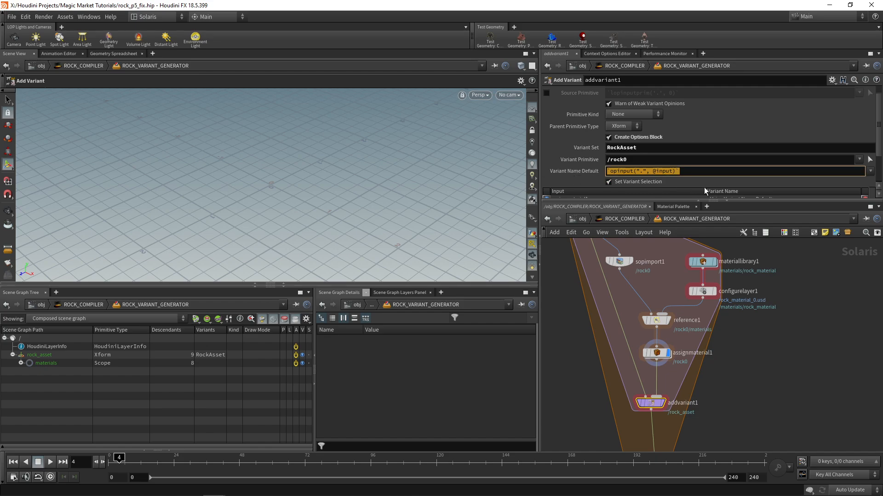
{"action": "type", "text": "rock"}
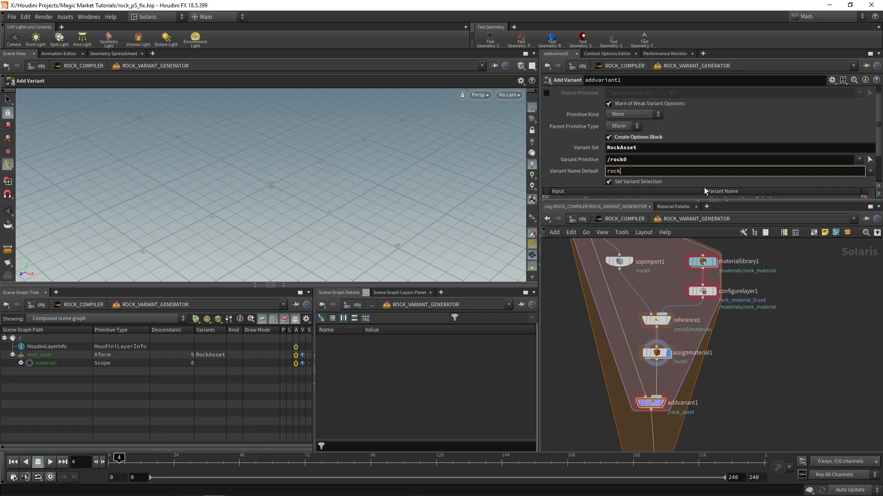
{"action": "type", "text": "0h"}
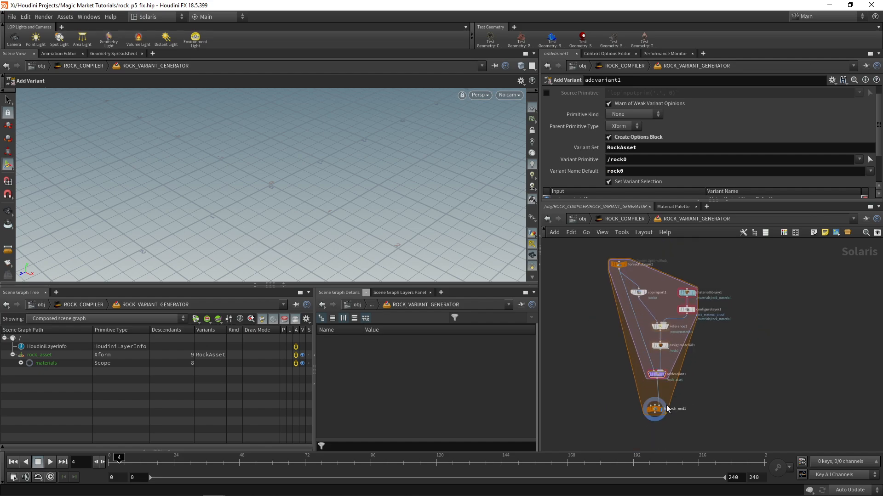
Step: Review sopimport1's primitive path, import path prefix and layer save path for the hard-coded rock number
{"action": "scroll", "coordinate": [708, 359], "scroll_direction": "up", "scroll_amount": 5}
{"action": "left_click", "coordinate": [655, 384]}
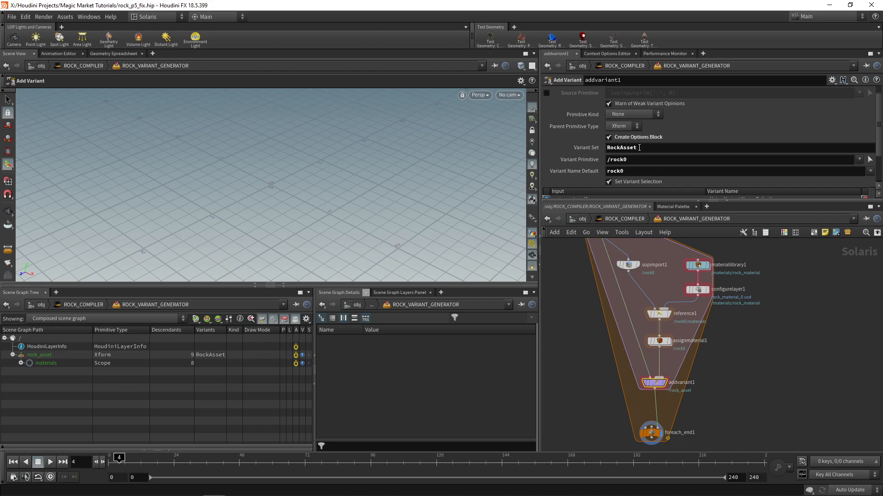
{"action": "left_click", "coordinate": [632, 288]}
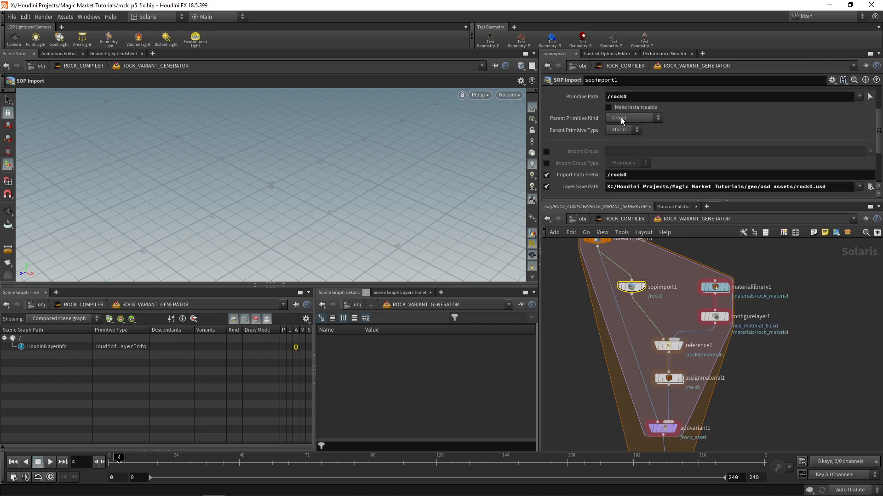
{"action": "scroll", "coordinate": [646, 136], "scroll_direction": "up", "scroll_amount": 3}
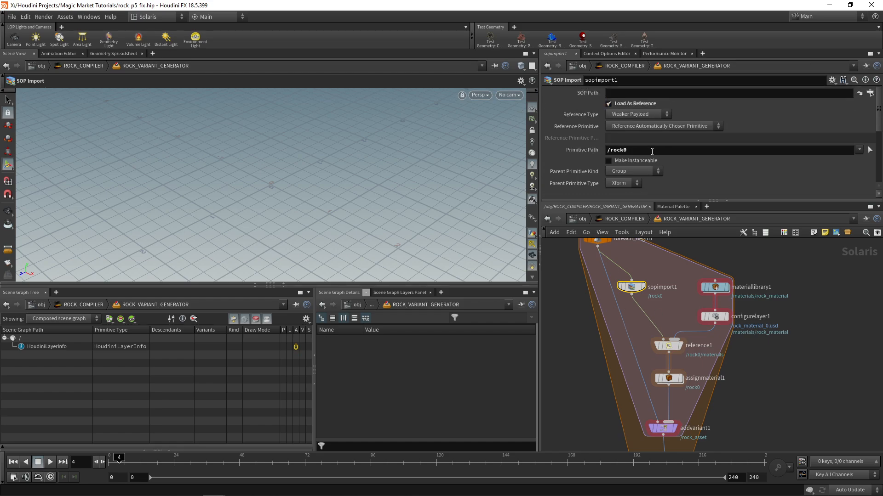
{"action": "left_click_drag", "start_coordinate": [627, 152], "coordinate": [624, 151]}
{"action": "scroll", "coordinate": [693, 172], "scroll_direction": "down", "scroll_amount": 6}
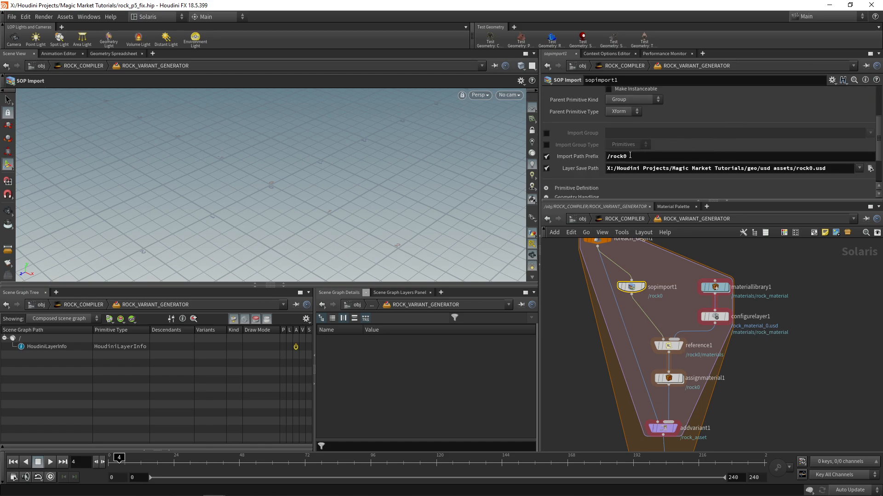
{"action": "left_click_drag", "start_coordinate": [629, 157], "coordinate": [623, 157]}
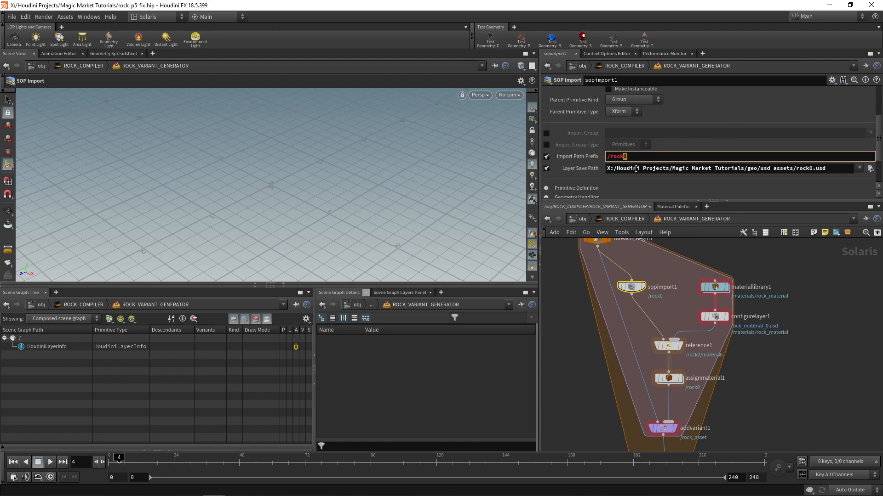
{"action": "left_click", "coordinate": [636, 159]}
{"action": "scroll", "coordinate": [764, 373], "scroll_direction": "down", "scroll_amount": 2}
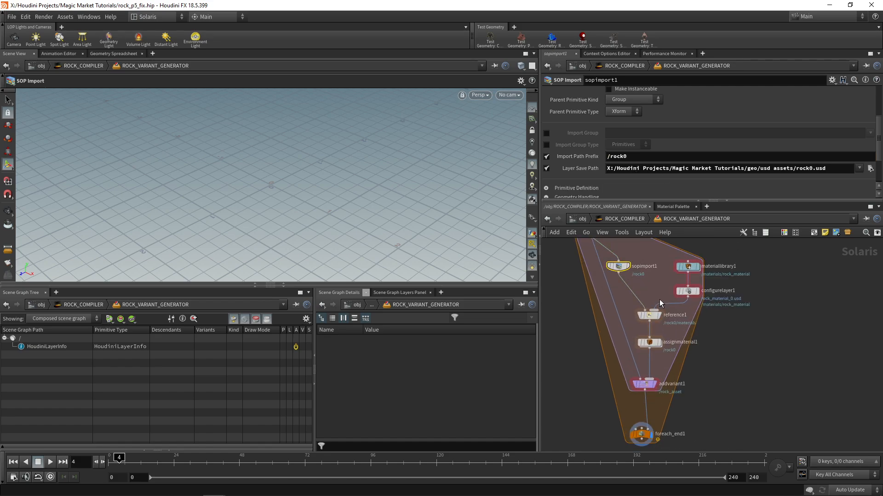
{"action": "scroll", "coordinate": [597, 156], "scroll_direction": "up", "scroll_amount": 3}
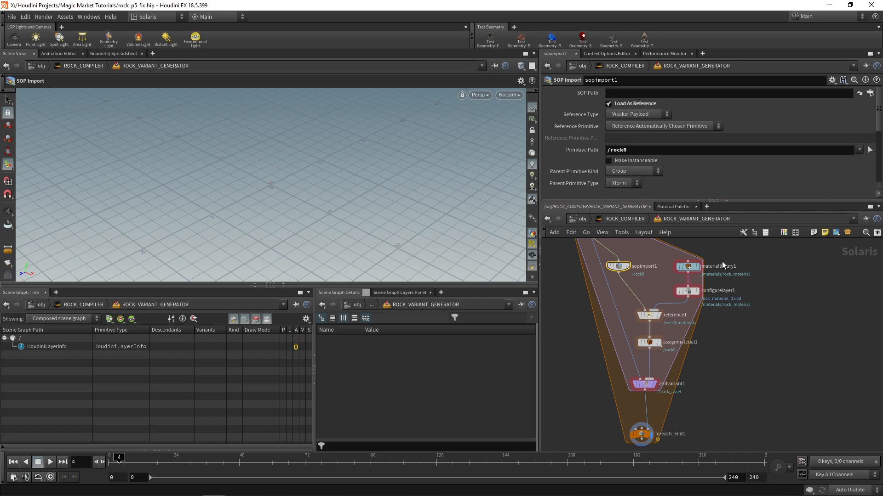
Step: Add a SOP Network beside foreach_end1 and name it geo_fetch
{"action": "right_click_drag", "start_coordinate": [647, 257], "coordinate": [725, 299]}
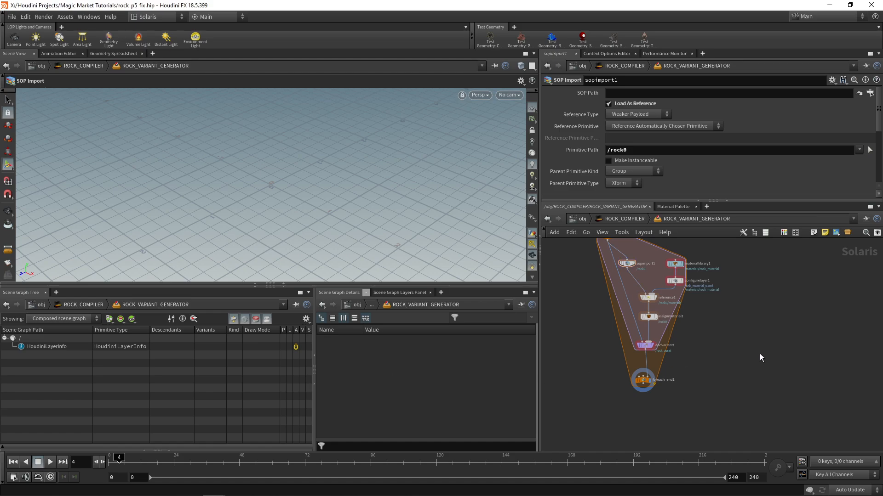
{"action": "key", "text": "Tab"}
{"action": "type", "text": "sopnet"}
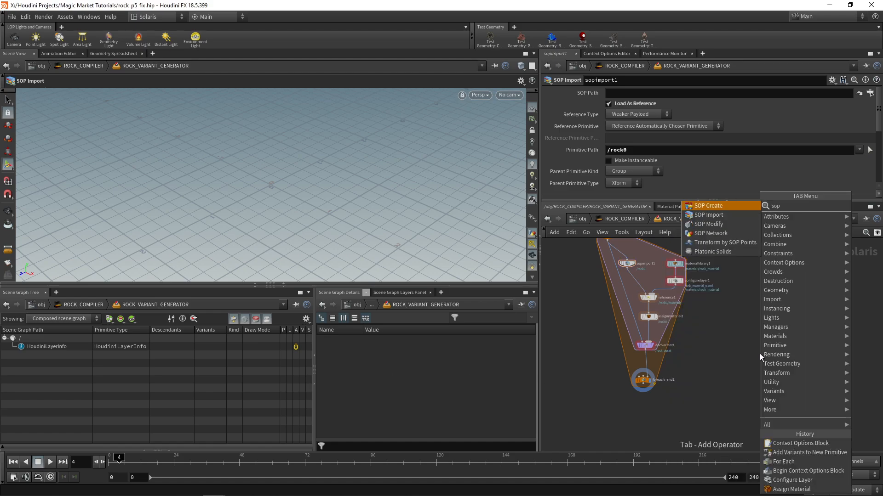
{"action": "key", "text": "Return"}
{"action": "left_click", "coordinate": [685, 382]}
{"action": "scroll", "coordinate": [694, 385], "scroll_direction": "up", "scroll_amount": 5}
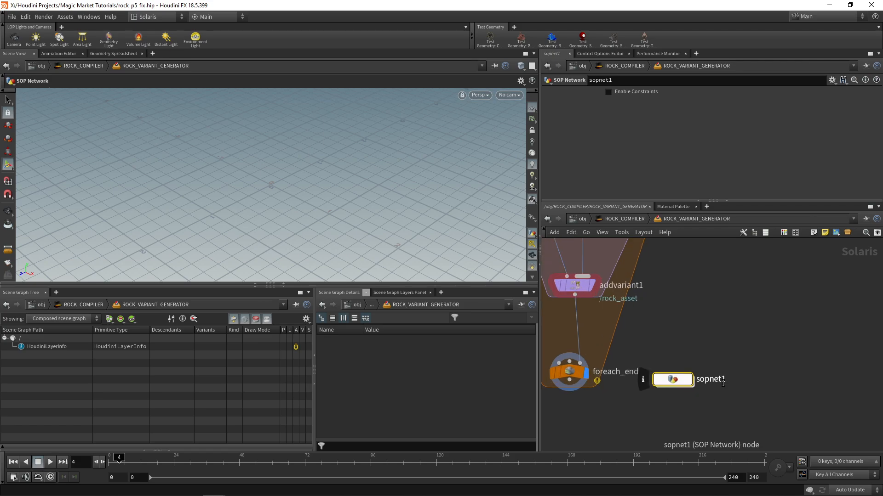
{"action": "double_click", "coordinate": [711, 380]}
{"action": "type", "text": "geo_fetch"}
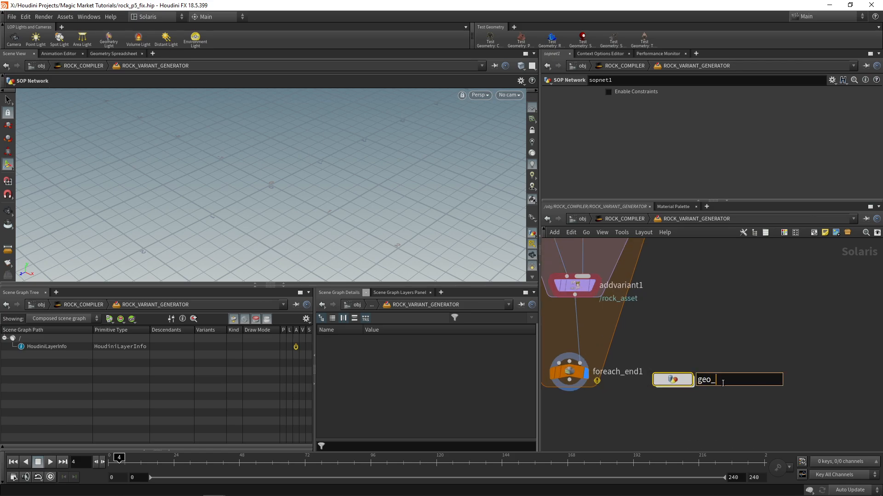
{"action": "key", "text": "Return"}
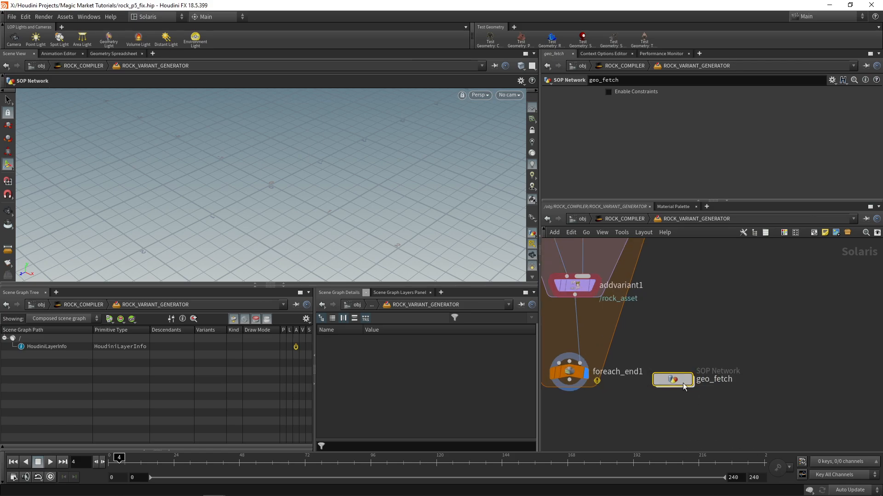
Step: Place a File node inside the geo_fetch network
{"action": "double_click", "coordinate": [664, 379]}
{"action": "key", "text": "Tab"}
{"action": "type", "text": "file"}
{"action": "key", "text": "Return"}
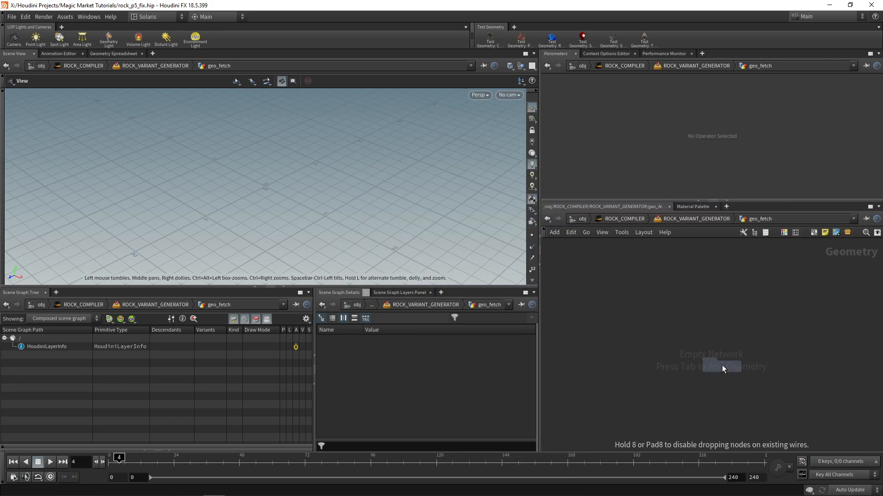
{"action": "left_click", "coordinate": [670, 317]}
Step: Add a Null wired below the File node and name it GEO_OUT
{"action": "key", "text": "Tab"}
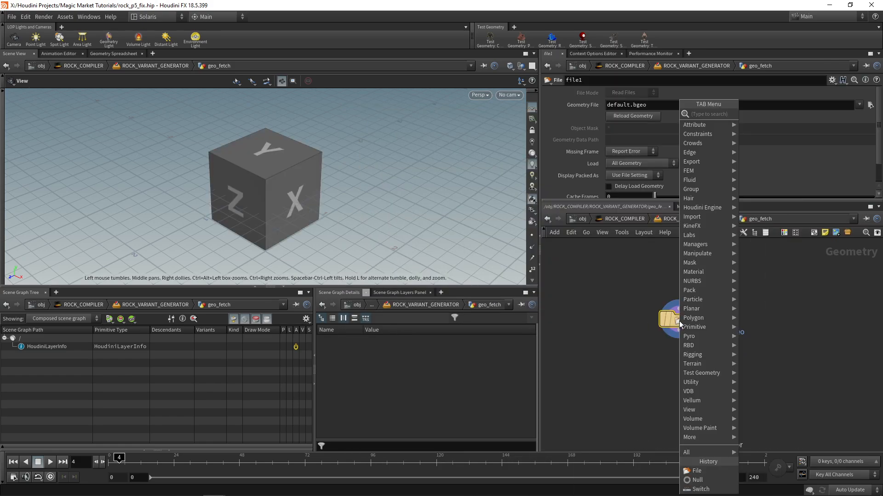
{"action": "type", "text": "null"}
{"action": "key", "text": "Return"}
{"action": "left_click", "coordinate": [675, 382]}
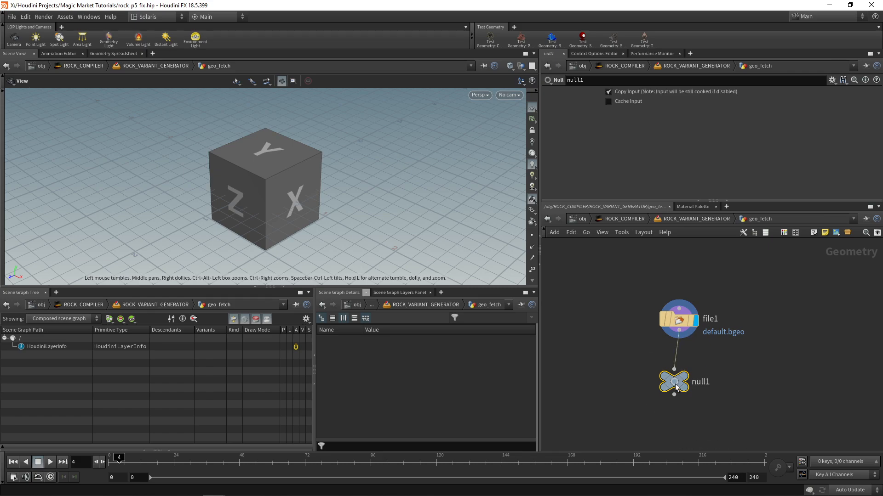
{"action": "double_click", "coordinate": [707, 391]}
{"action": "type", "text": "GEO_OUT"}
{"action": "key", "text": "Return"}
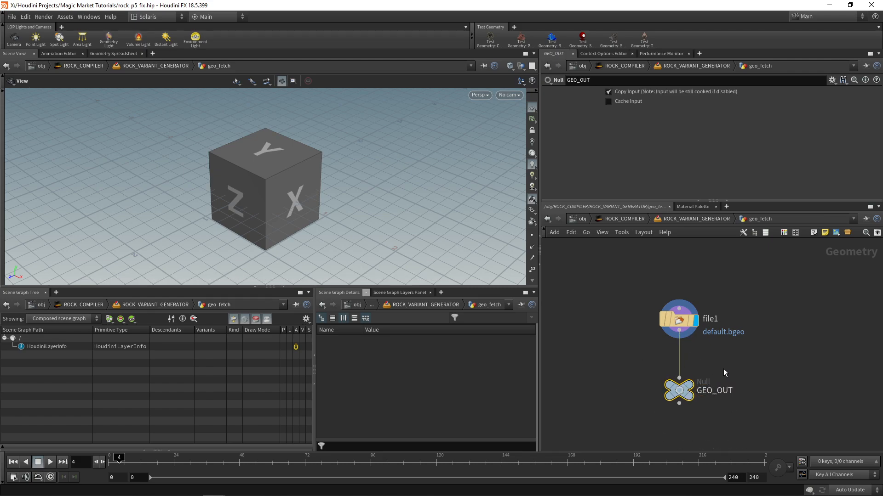
Step: Set file1's Geometry File to the expression `pdginput(contextoption("ITERATION"),"file/geo",1)`
{"action": "left_click", "coordinate": [679, 320]}
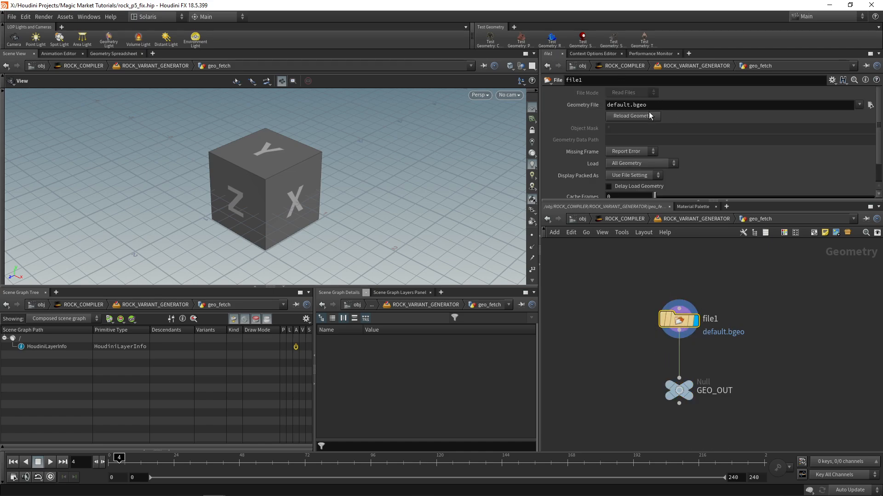
{"action": "left_click_drag", "start_coordinate": [679, 108], "coordinate": [553, 95]}
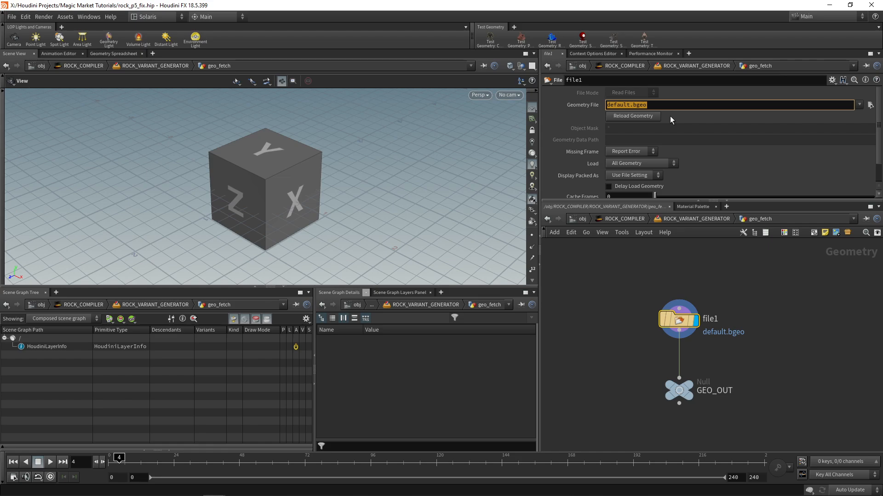
{"action": "key", "text": "BackSpace"}
{"action": "type", "text": "`ps"}
{"action": "key", "text": "BackSpace"}
{"action": "type", "text": "dginp"}
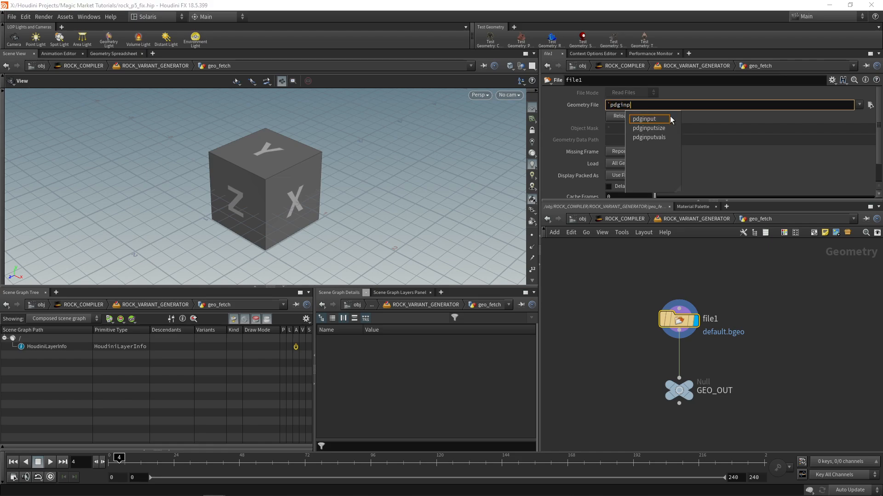
{"action": "type", "text": "ut(conte"}
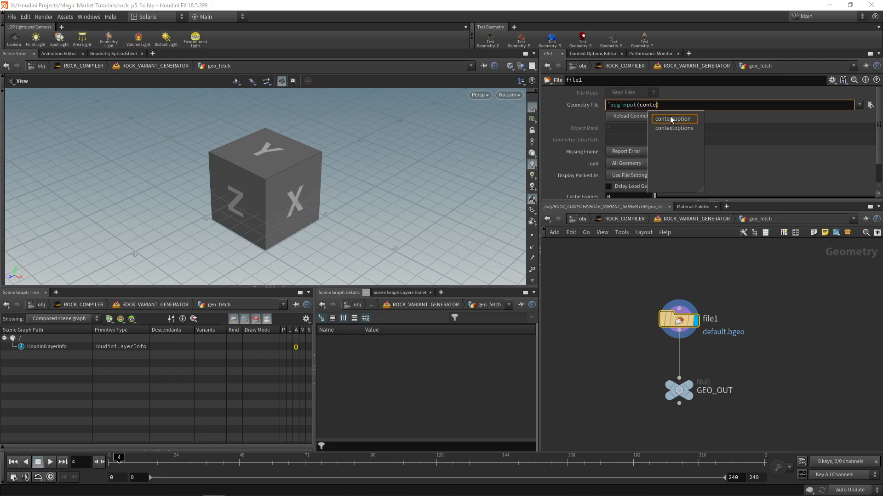
{"action": "type", "text": "xtoption(\""}
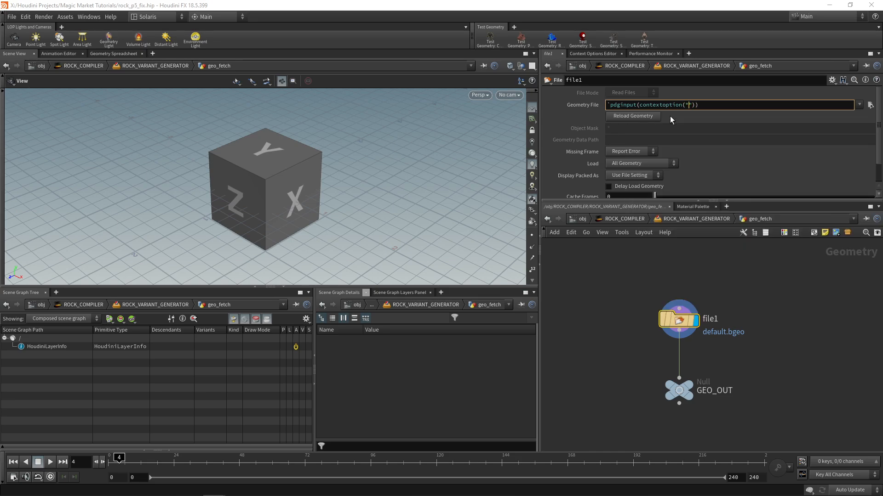
{"action": "type", "text": "ITERATION\"),\""}
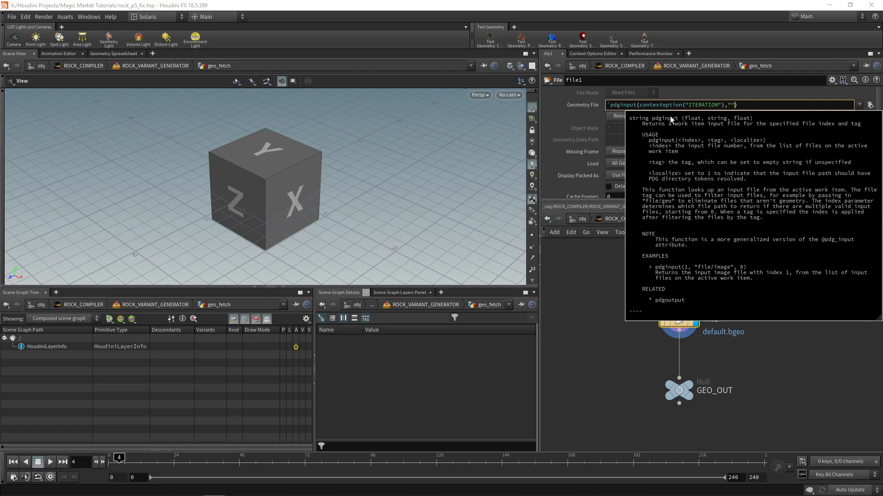
{"action": "type", "text": "file/geo"}
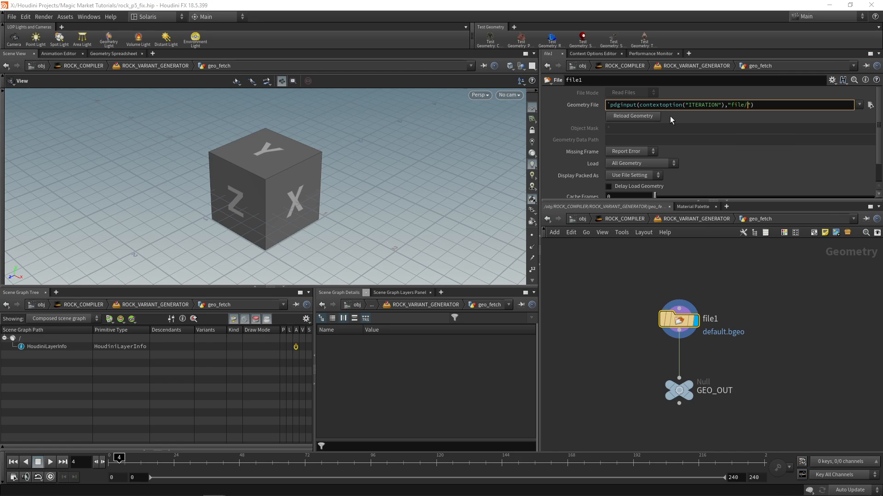
{"action": "type", "text": "\",1)"}
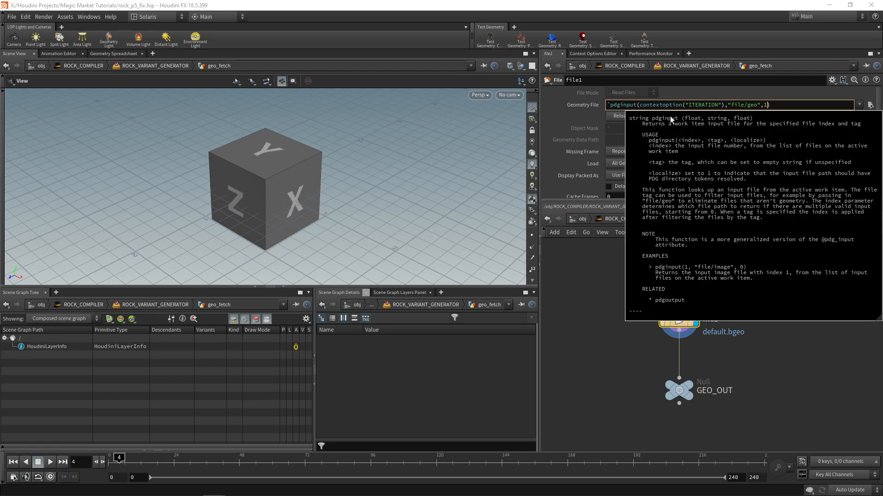
{"action": "type", "text": "`"}
{"action": "key", "text": "Return"}
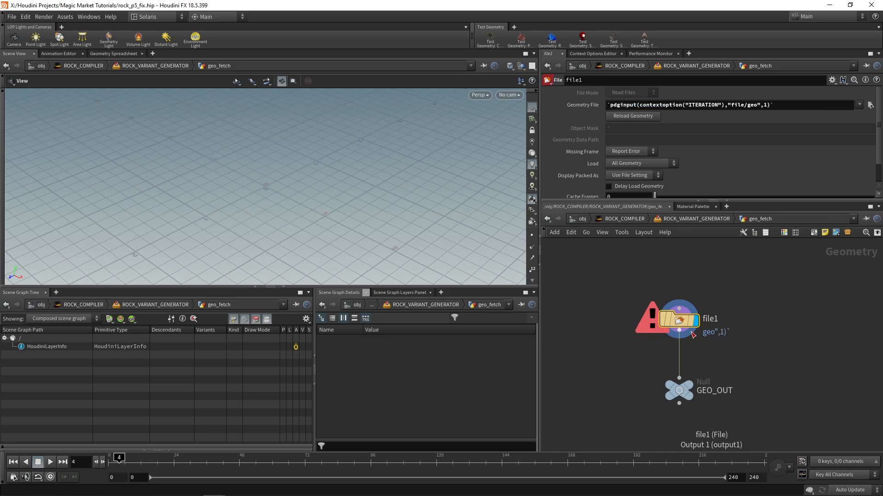
Step: Compare the ITERATION argument in file1's Geometry File expression with foreach_end1's Iteration Option Name
{"action": "left_click_drag", "start_coordinate": [611, 106], "coordinate": [634, 107]}
{"action": "left_click", "coordinate": [660, 106]}
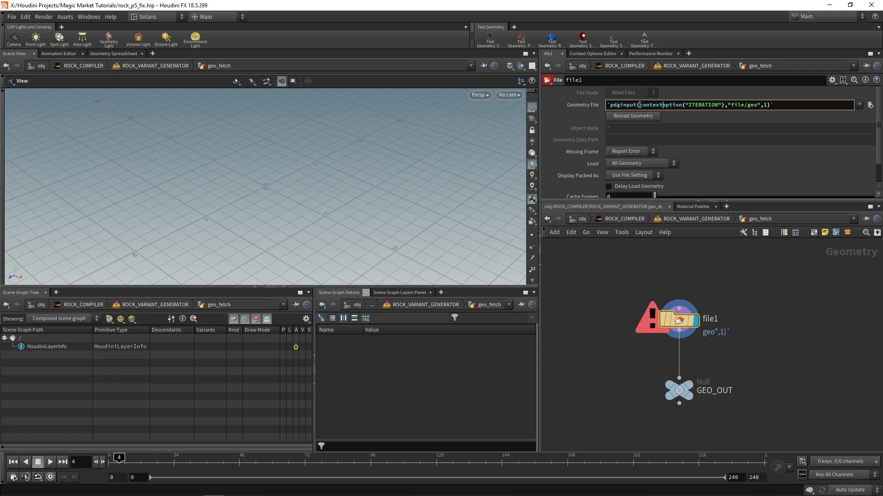
{"action": "left_click_drag", "start_coordinate": [639, 105], "coordinate": [720, 105]}
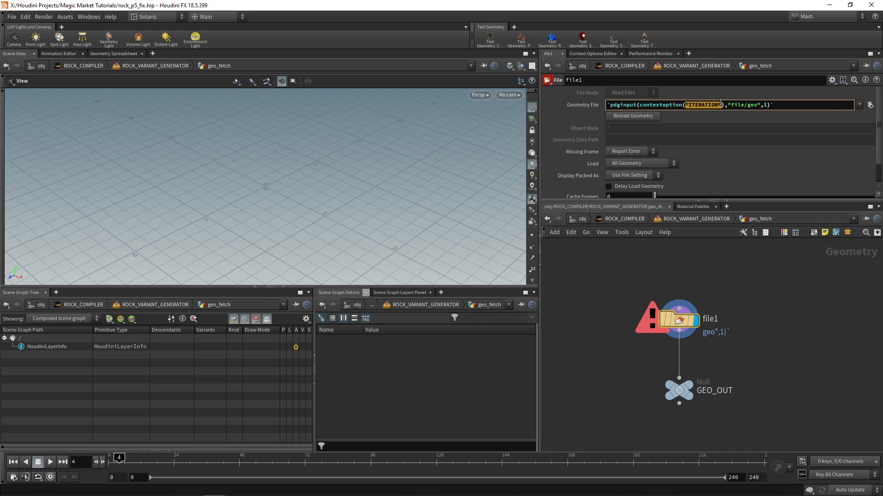
{"action": "left_click", "coordinate": [697, 66]}
{"action": "left_click", "coordinate": [700, 344]}
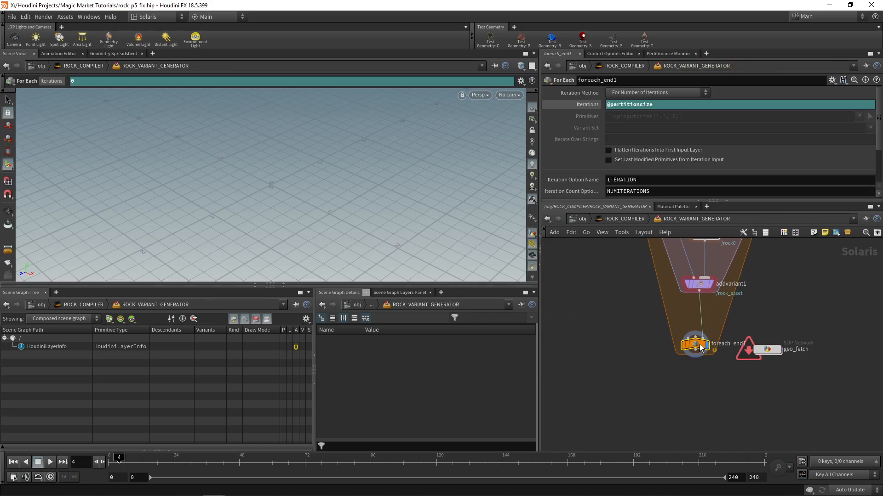
{"action": "scroll", "coordinate": [593, 143], "scroll_direction": "down", "scroll_amount": 2}
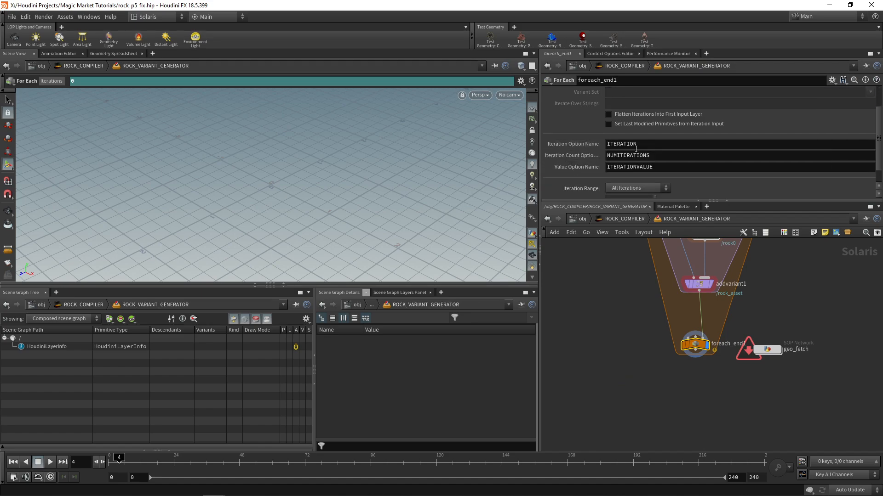
{"action": "left_click", "coordinate": [765, 350]}
{"action": "middle_click_drag", "start_coordinate": [770, 249], "coordinate": [703, 313]}
{"action": "scroll", "coordinate": [703, 282], "scroll_direction": "down", "scroll_amount": 1}
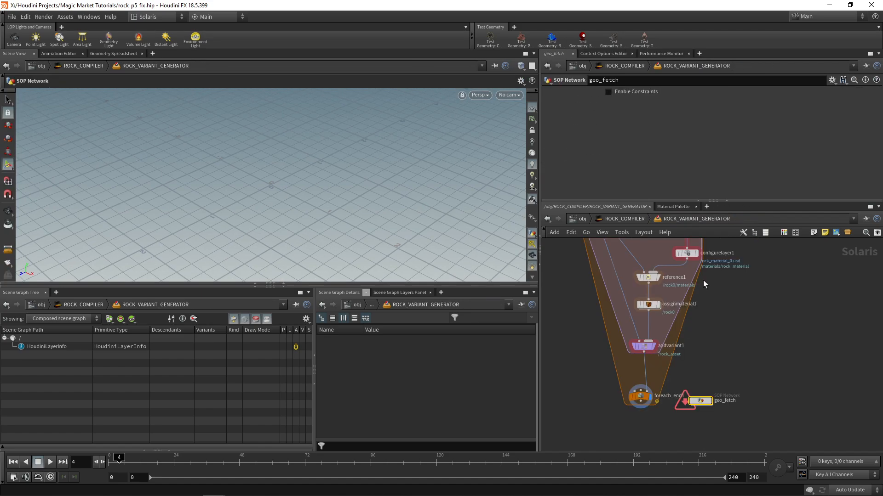
Step: Return to file1 inside geo_fetch and review the pdginput and contextoption parts of its Geometry File expression
{"action": "double_click", "coordinate": [700, 401]}
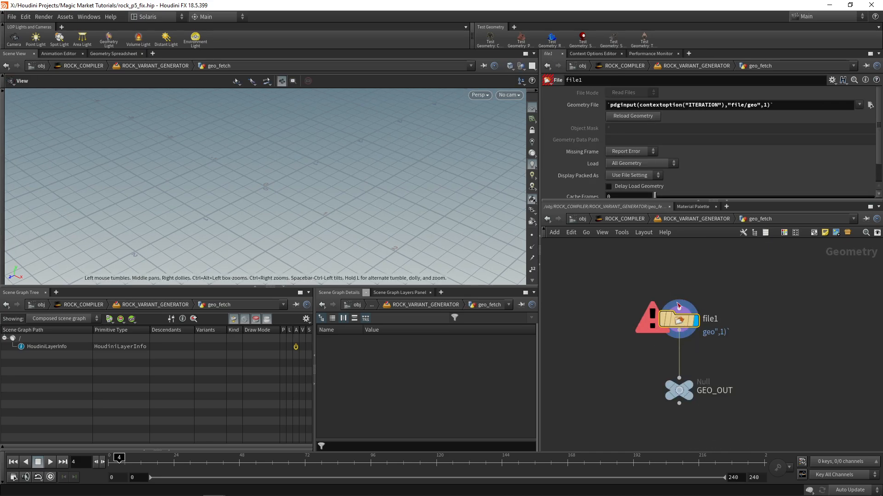
{"action": "left_click_drag", "start_coordinate": [639, 105], "coordinate": [762, 104]}
{"action": "left_click", "coordinate": [686, 104]}
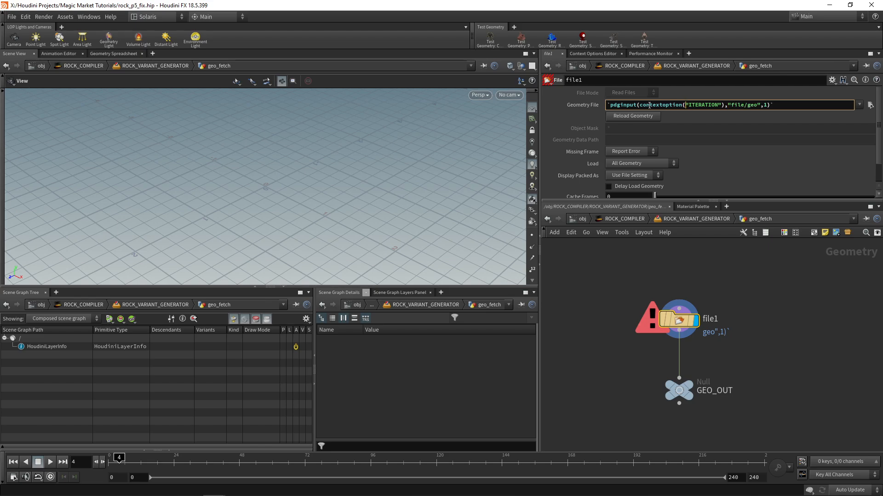
{"action": "left_click_drag", "start_coordinate": [639, 105], "coordinate": [721, 105]}
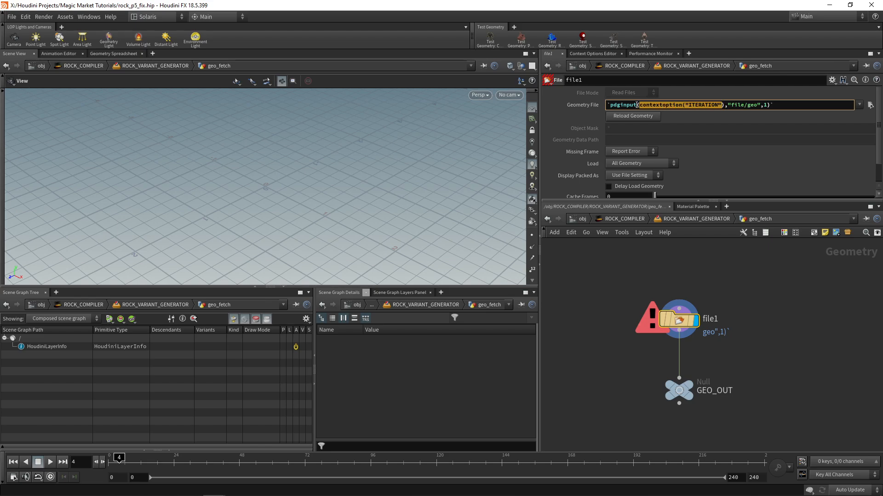
{"action": "left_click_drag", "start_coordinate": [610, 105], "coordinate": [636, 107]}
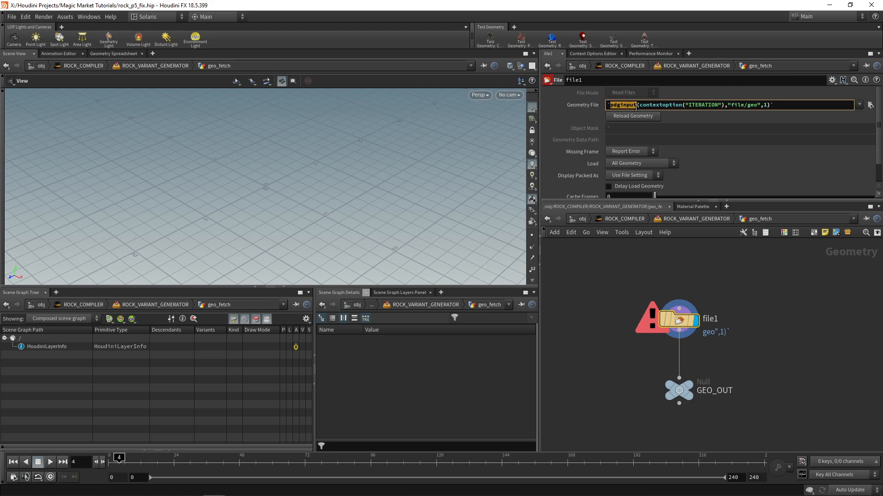
{"action": "key", "text": "Return"}
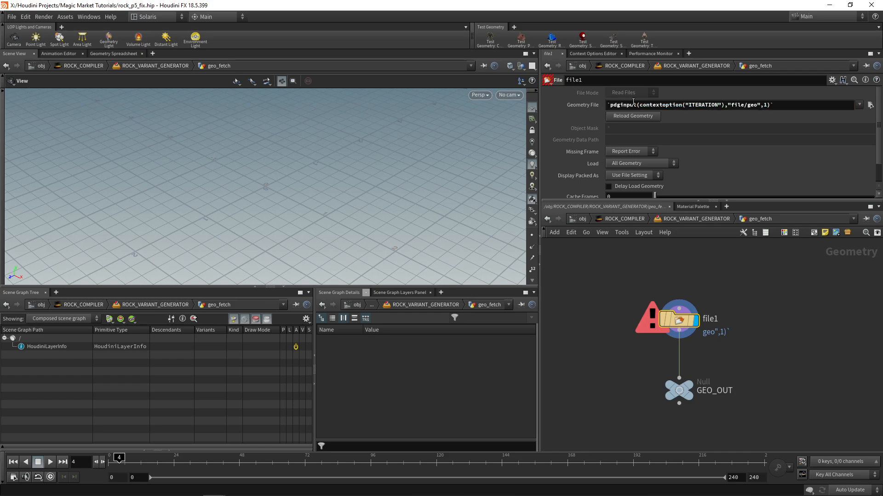
Step: Examine the pdginput function name, the enclosing backticks and the arguments in file1's Geometry File expression
{"action": "double_click", "coordinate": [610, 105]}
{"action": "left_click_drag", "start_coordinate": [641, 104], "coordinate": [724, 104]}
{"action": "left_click", "coordinate": [743, 105]}
{"action": "double_click", "coordinate": [623, 105]}
{"action": "left_click", "coordinate": [609, 105]}
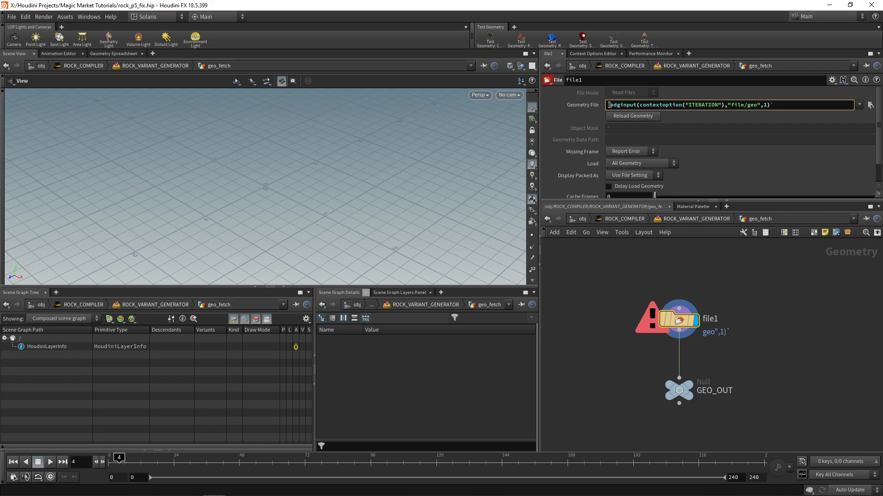
{"action": "double_click", "coordinate": [610, 105]}
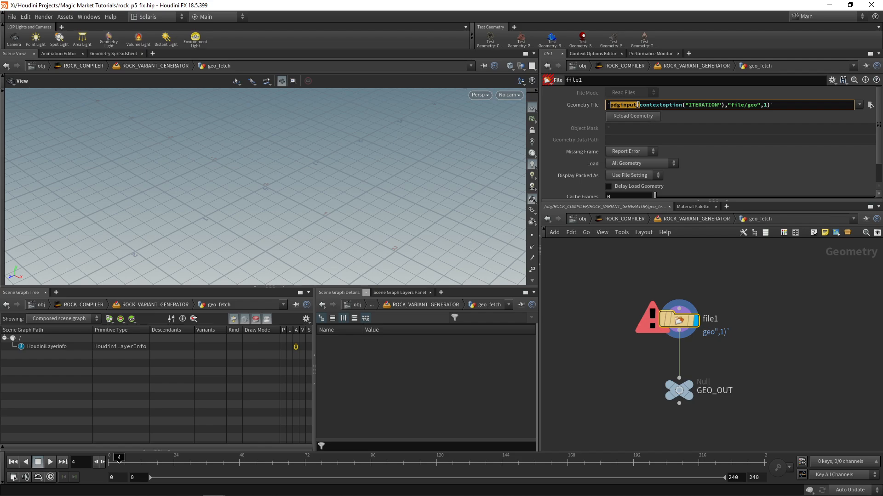
{"action": "left_click", "coordinate": [608, 106]}
{"action": "left_click_drag", "start_coordinate": [639, 105], "coordinate": [722, 104]}
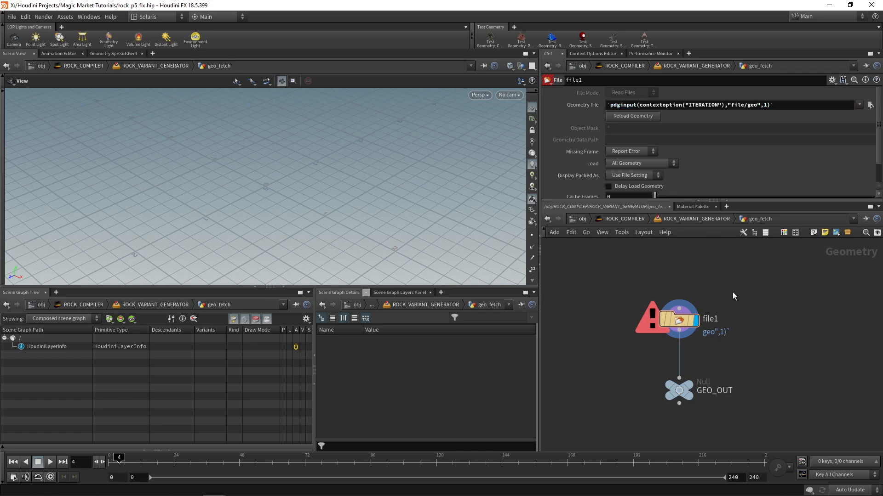
Step: Move the geo_fetch SOP network farther away from foreach_end1 in ROCK_VARIANT_GENERATOR and briefly recheck its contents
{"action": "key", "text": "u"}
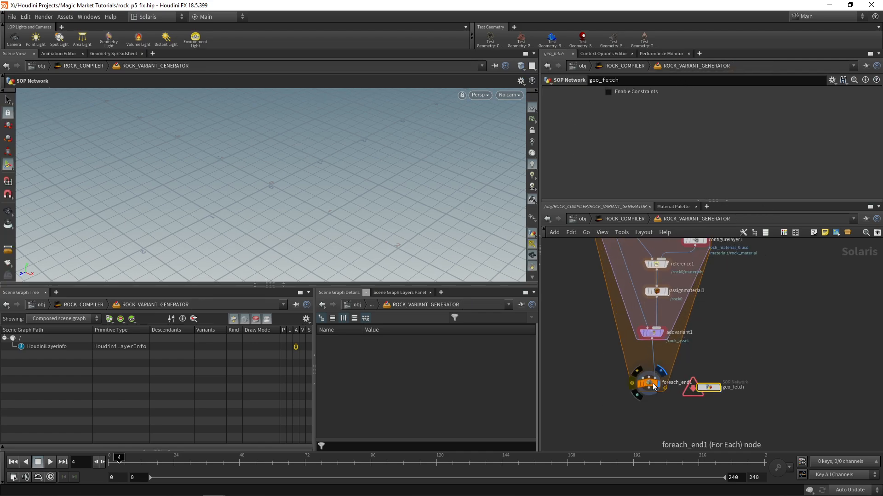
{"action": "middle_click_drag", "start_coordinate": [701, 297], "coordinate": [680, 323]}
{"action": "left_click_drag", "start_coordinate": [687, 414], "coordinate": [718, 413]}
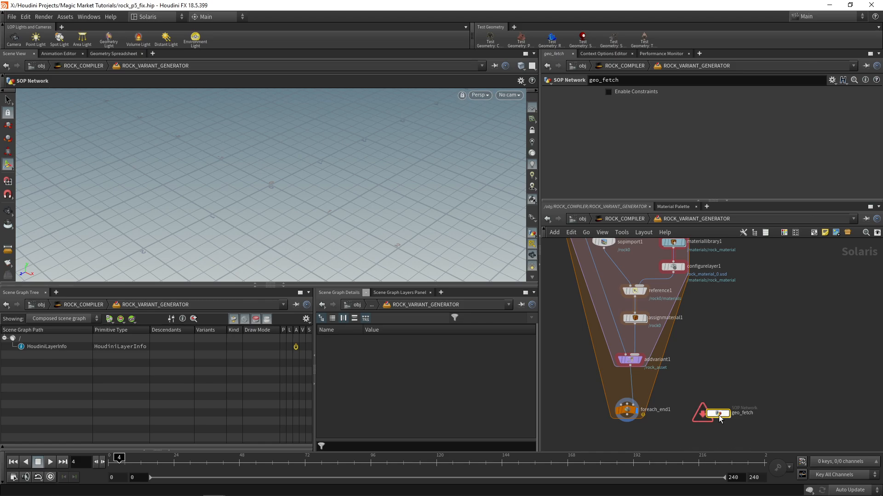
{"action": "mouse_move", "coordinate": [694, 350]}
{"action": "middle_mouse_down"}
{"action": "mouse_move", "coordinate": [704, 373]}
{"action": "mouse_move", "coordinate": [699, 352]}
{"action": "mouse_move", "coordinate": [700, 364]}
{"action": "middle_mouse_up"}
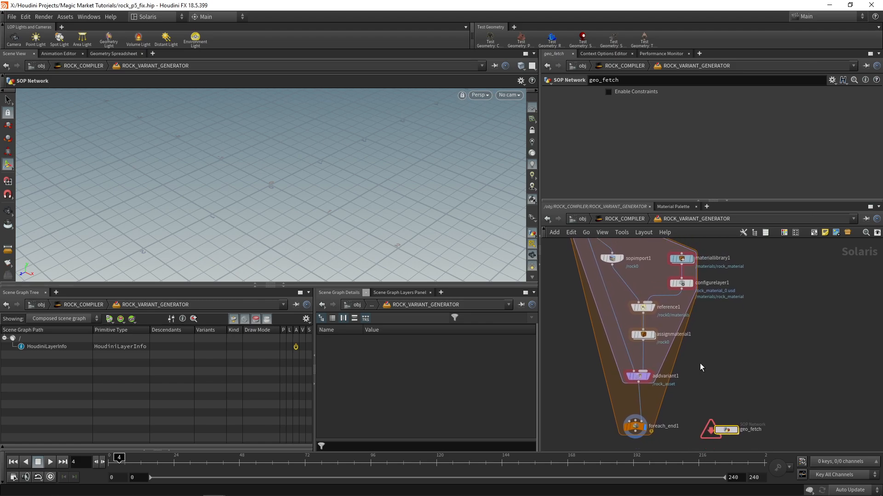
{"action": "double_click", "coordinate": [725, 430]}
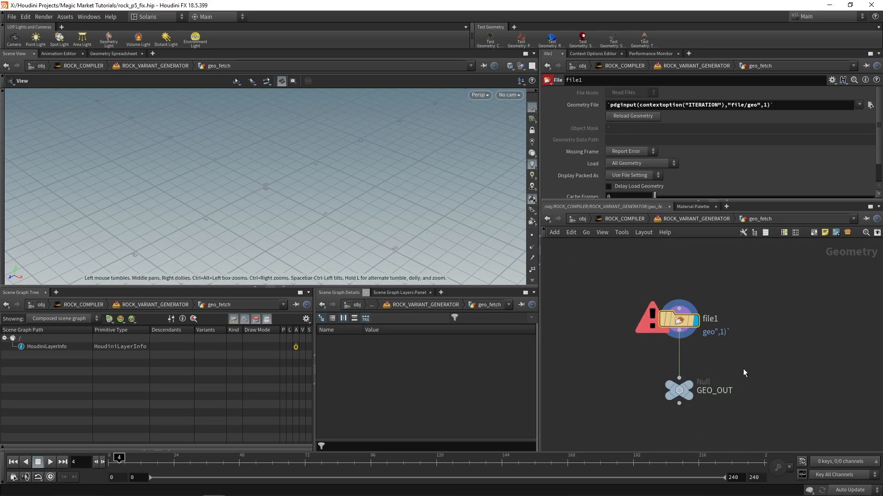
{"action": "left_click", "coordinate": [696, 219]}
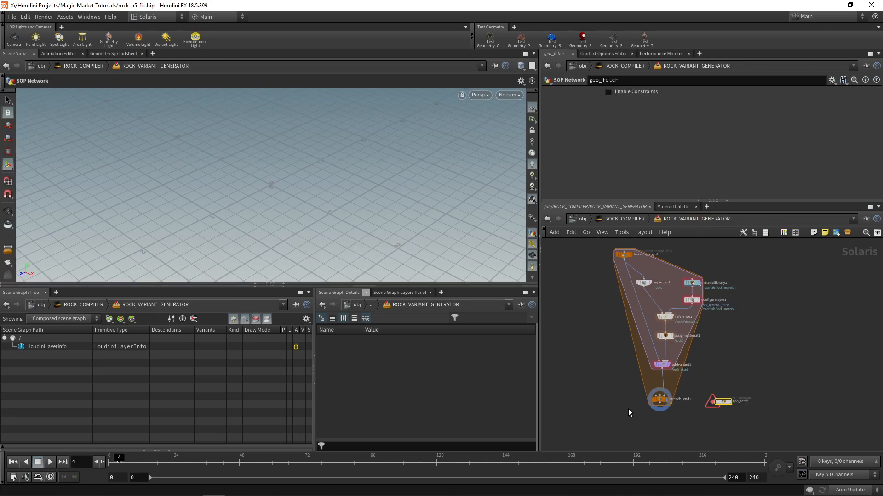
Step: Set sopimport1's SOP Path to the GEO_OUT null at /obj/ROCK_COMPILER/ROCK_VARIANT_GENERATOR/geo_fetch/GEO_OUT
{"action": "left_click", "coordinate": [639, 290]}
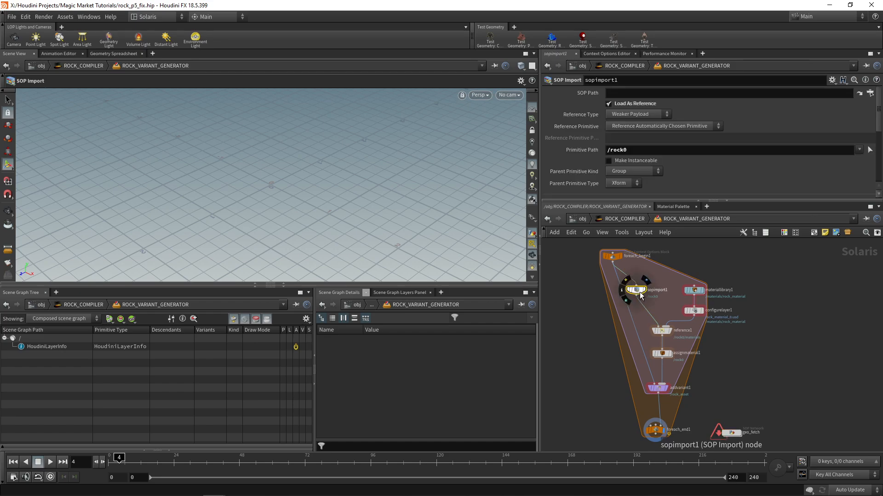
{"action": "left_click", "coordinate": [870, 93]}
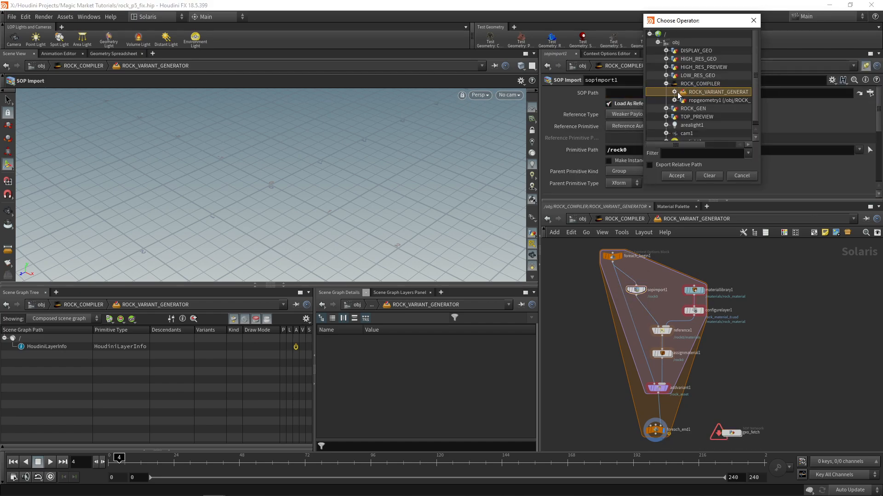
{"action": "left_click", "coordinate": [674, 92]}
{"action": "left_click", "coordinate": [682, 100]}
{"action": "double_click", "coordinate": [714, 109]}
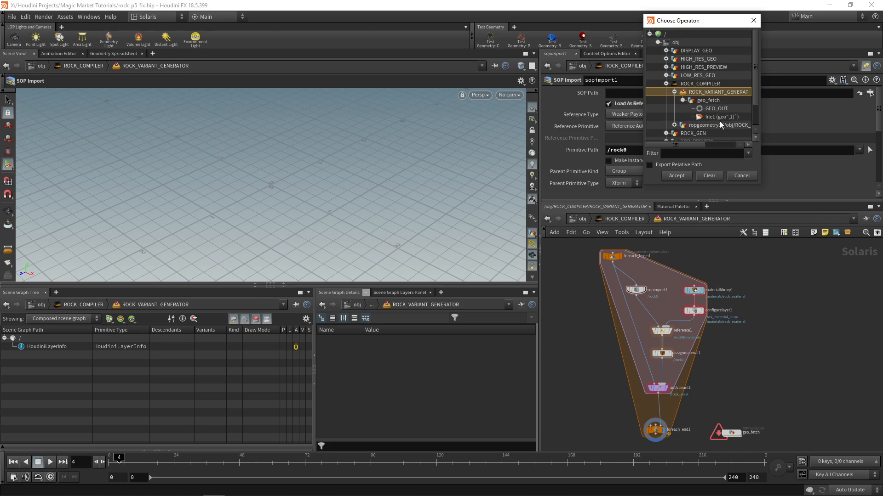
{"action": "left_click_drag", "start_coordinate": [809, 93], "coordinate": [588, 93]}
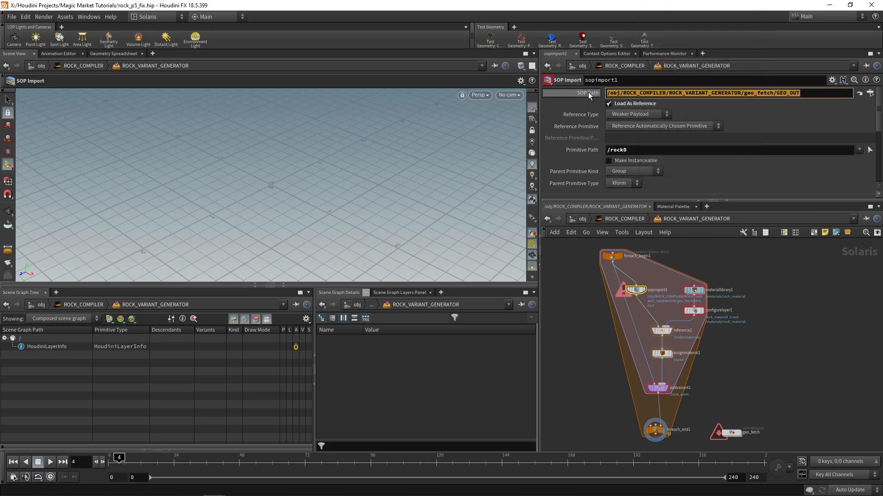
{"action": "left_click", "coordinate": [783, 325]}
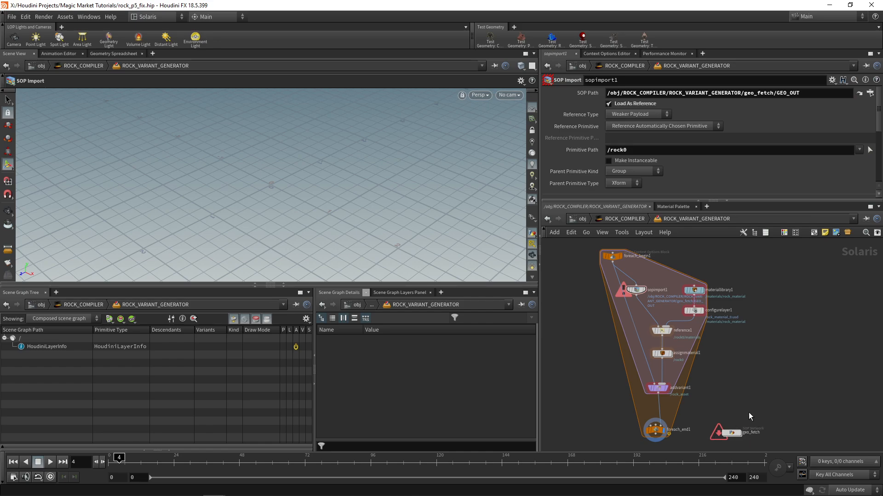
{"action": "left_click_drag", "start_coordinate": [818, 92], "coordinate": [582, 101]}
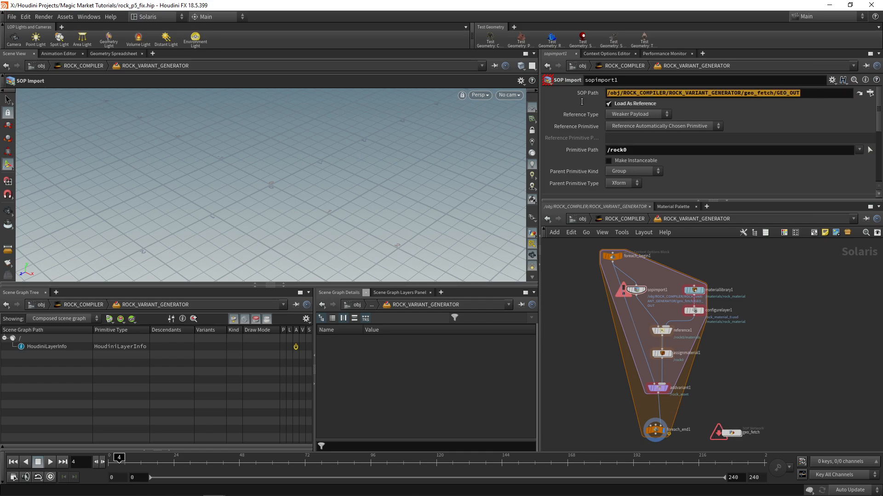
{"action": "left_click", "coordinate": [766, 300]}
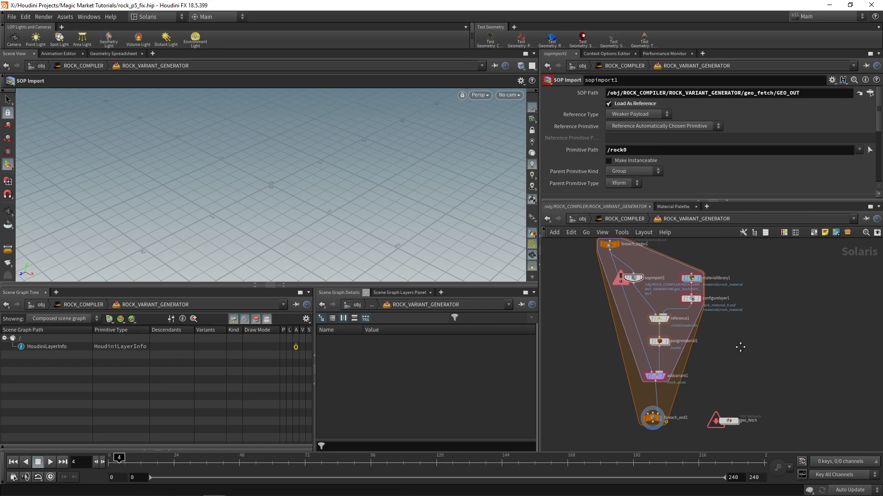
Step: Set sopimport1's Primitive Path to /rock`contextoption("ITERATION")` and check the option name against foreach_end1's Iteration Option Name
{"action": "left_click", "coordinate": [638, 150]}
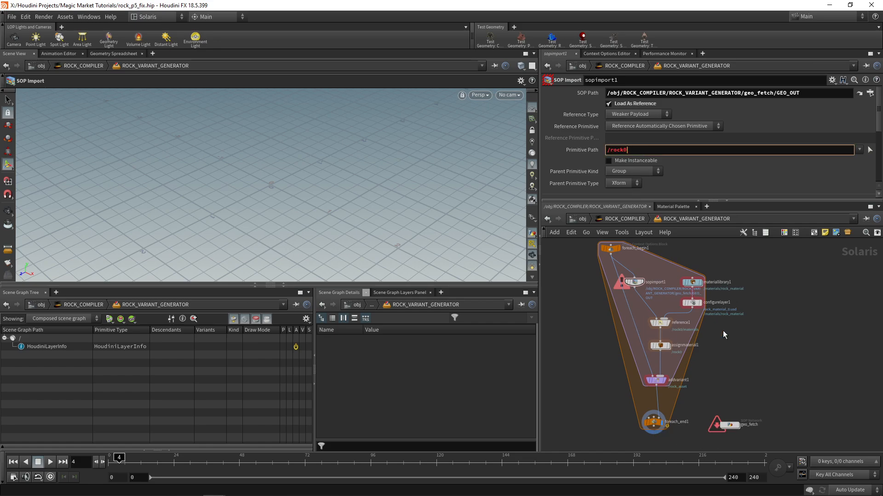
{"action": "left_click", "coordinate": [644, 422]}
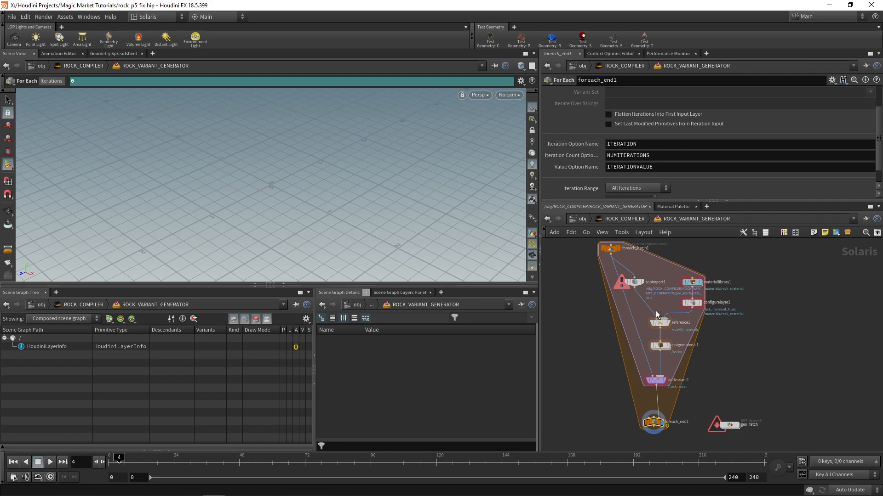
{"action": "left_click", "coordinate": [635, 282]}
{"action": "left_click", "coordinate": [635, 150]}
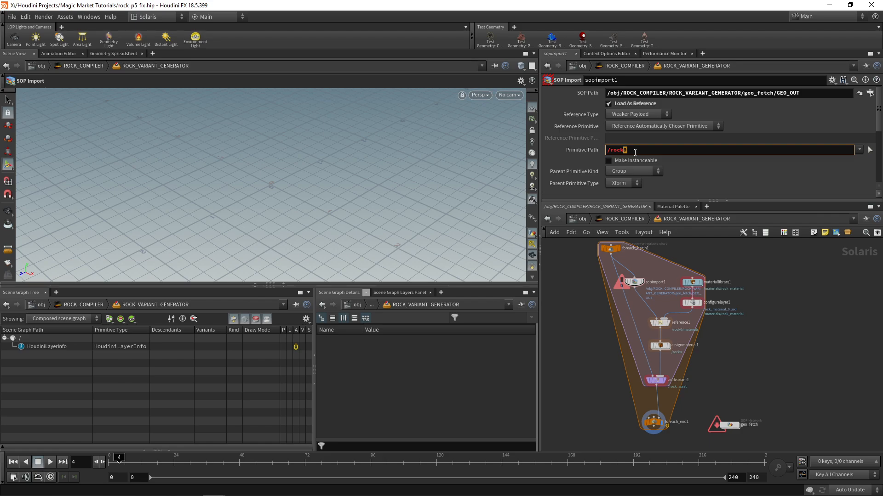
{"action": "type", "text": "`contextoption("}
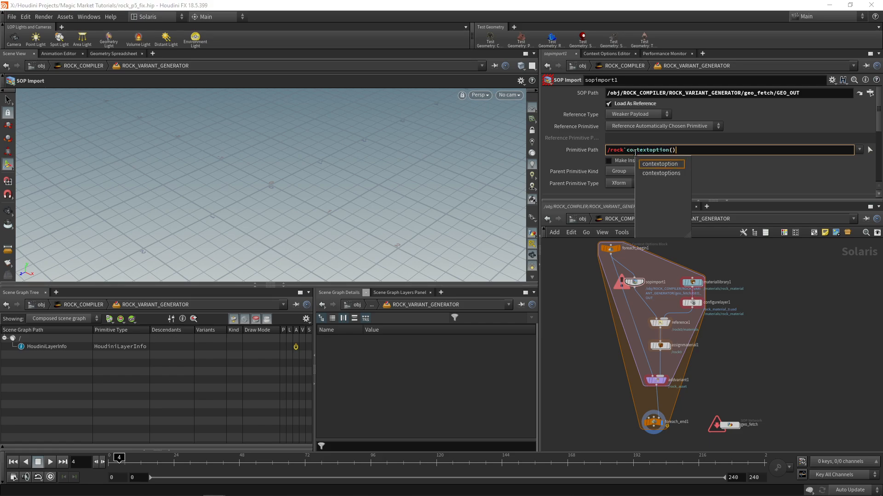
{"action": "key", "text": "Return"}
{"action": "type", "text": "\""}
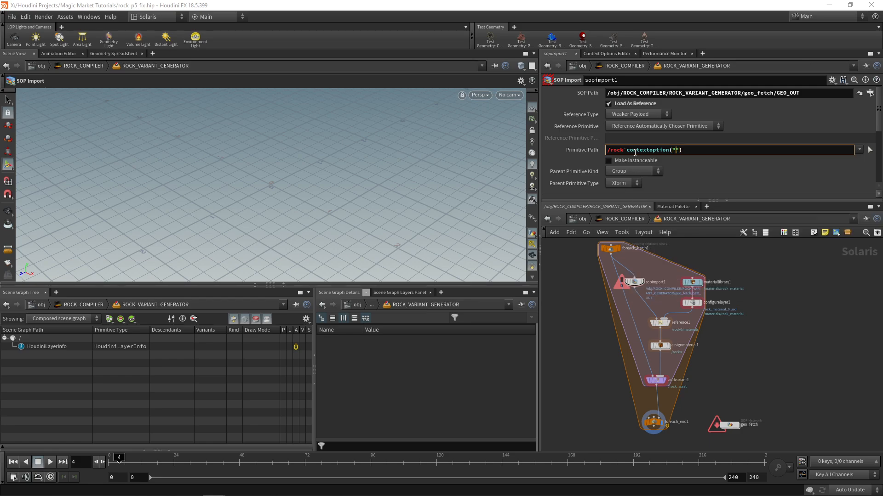
{"action": "type", "text": "ITERATION"}
{"action": "key", "text": "Return"}
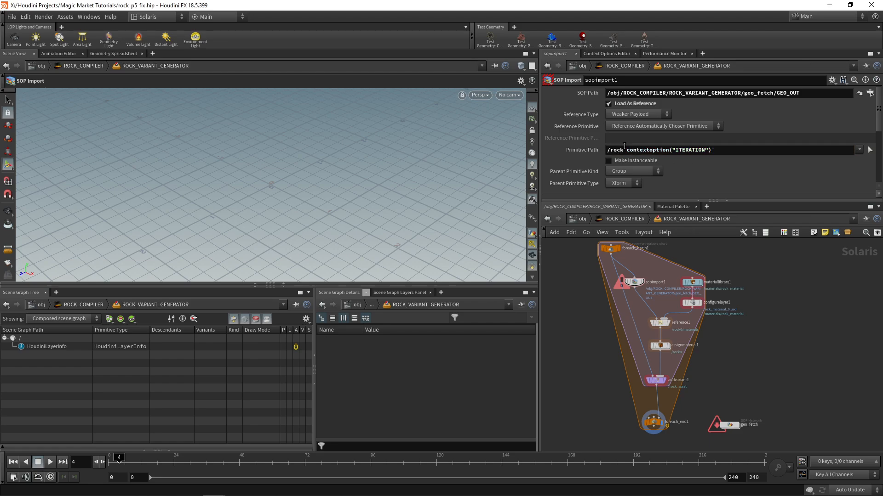
{"action": "left_click", "coordinate": [652, 422]}
{"action": "double_click", "coordinate": [608, 144]}
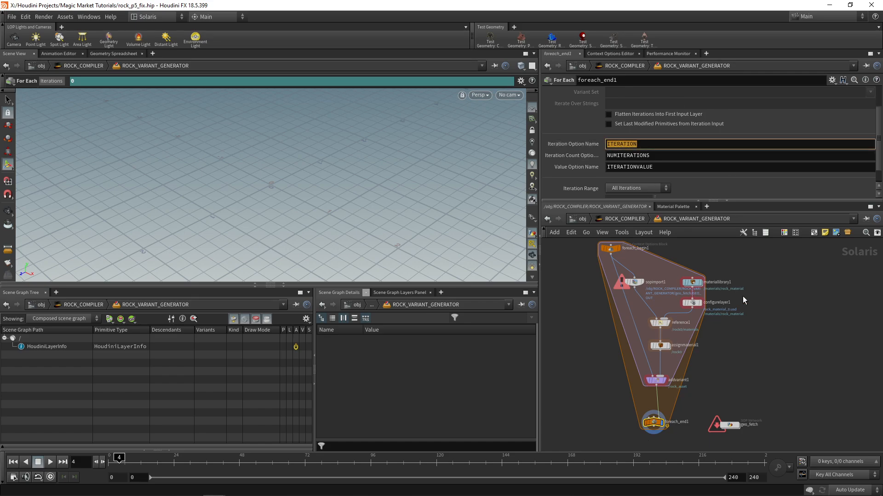
Step: Copy the contextoption expression from sopimport1's Primitive Path and set its Import Path Prefix to /rock`contextoption("ITERATION")`
{"action": "left_click", "coordinate": [635, 282]}
{"action": "left_click_drag", "start_coordinate": [727, 151], "coordinate": [623, 150]}
{"action": "key", "text": "ctrl+c"}
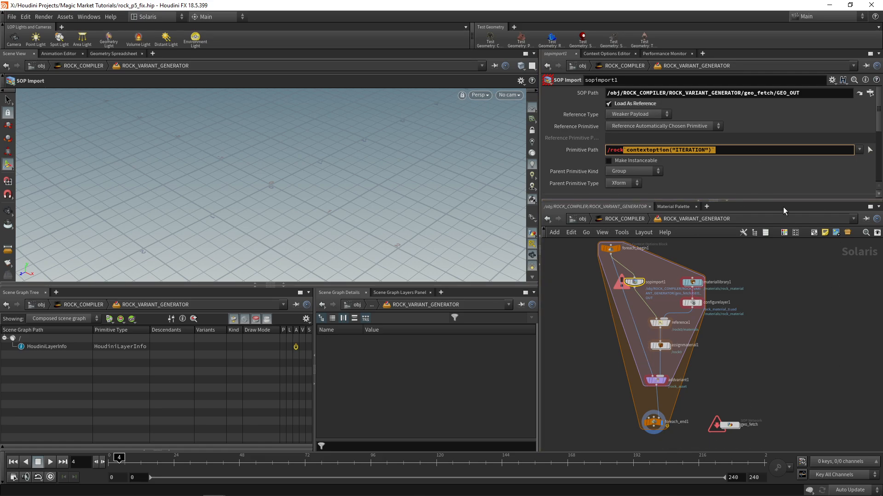
{"action": "scroll", "coordinate": [697, 167], "scroll_direction": "down", "scroll_amount": 3}
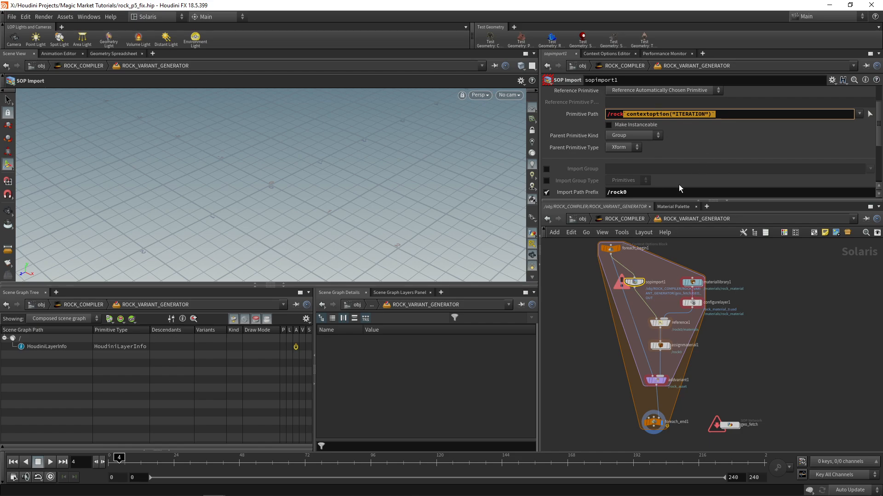
{"action": "left_click_drag", "start_coordinate": [633, 193], "coordinate": [624, 192]}
{"action": "key", "text": "ctrl+v"}
{"action": "key", "text": "Return"}
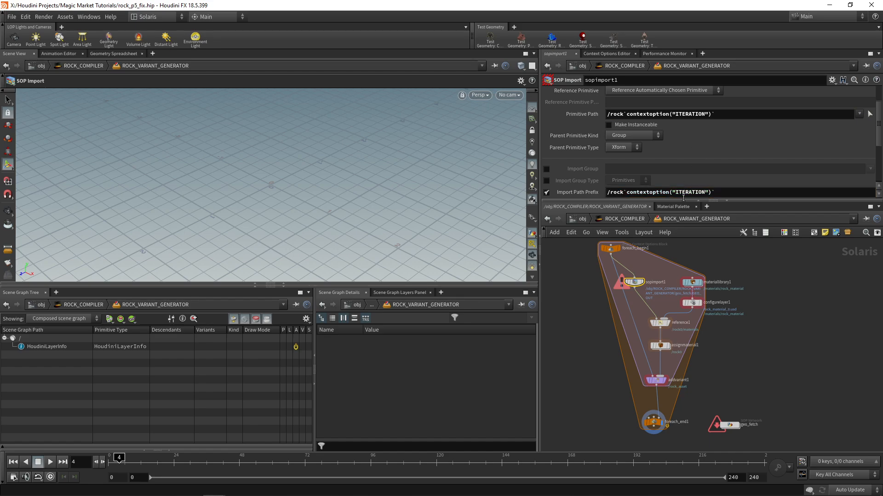
Step: Change the file name in sopimport1's Layer Save Path to rock`contextoption("ITERATION")`.usd, keeping the usd assets folder
{"action": "scroll", "coordinate": [671, 155], "scroll_direction": "down", "scroll_amount": 3}
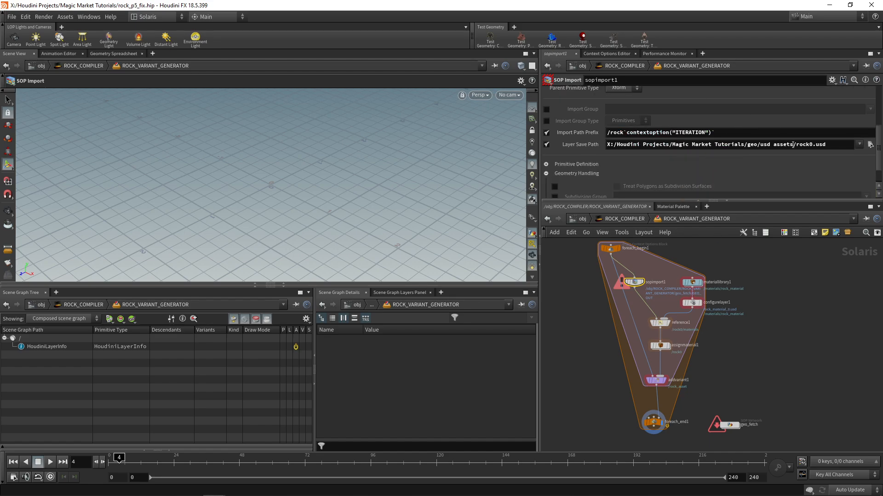
{"action": "mouse_move", "coordinate": [809, 144]}
{"action": "left_mouse_down"}
{"action": "mouse_move", "coordinate": [877, 137]}
{"action": "mouse_move", "coordinate": [810, 152]}
{"action": "left_mouse_up"}
{"action": "key", "text": "ctrl+v"}
{"action": "key", "text": "Return"}
{"action": "left_click", "coordinate": [782, 166]}
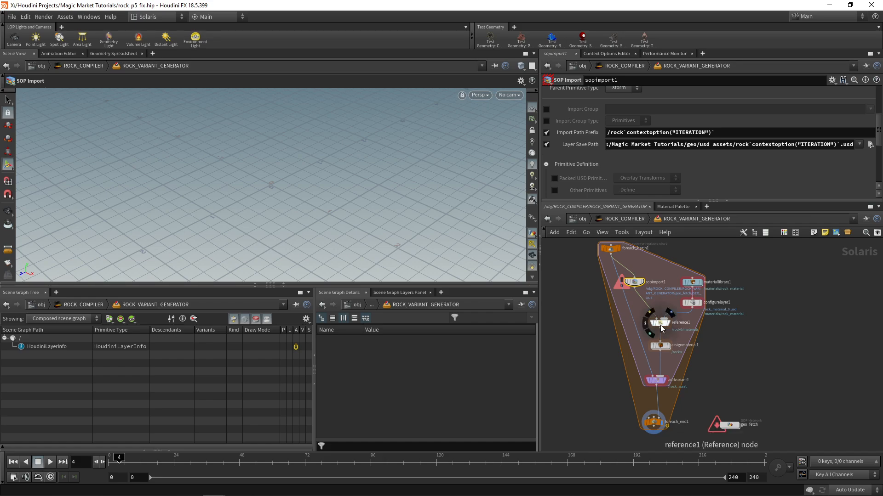
Step: Set reference1's destination Primitive Path to /rock`contextoption("ITERATION")`/materials
{"action": "left_click", "coordinate": [660, 324]}
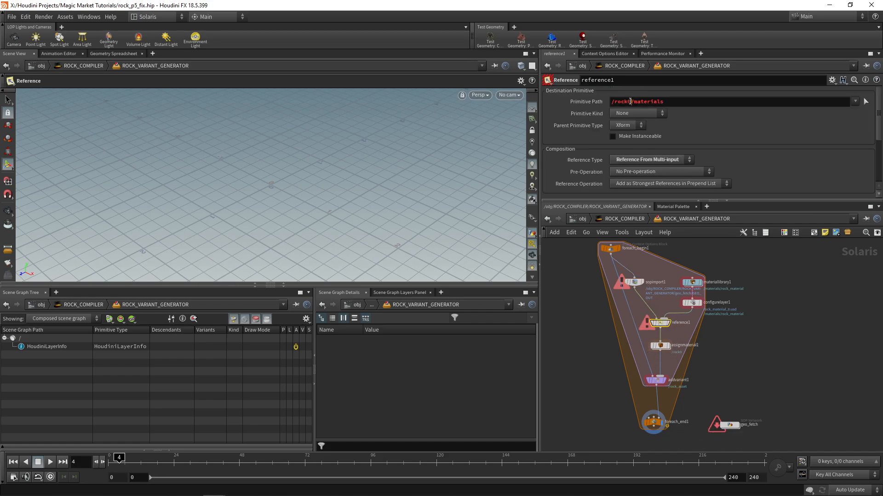
{"action": "left_click", "coordinate": [662, 102]}
{"action": "type", "text": "`contextoption(\"ITERATION\")`"}
{"action": "key", "text": "Return"}
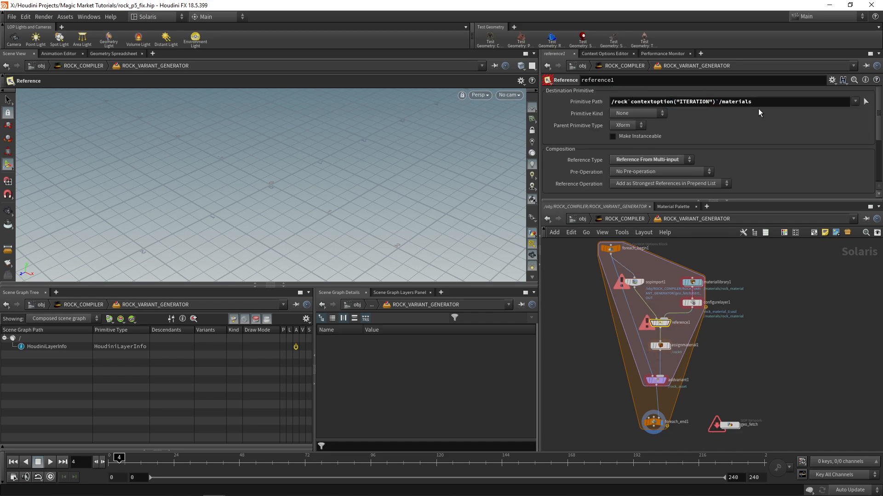
Step: Set assignmaterial1's Primitives to /rock`contextoption("ITERATION")` and its Material Path to /rock`contextoption("ITERATION")`/materials/rock_material/
{"action": "scroll", "coordinate": [666, 336], "scroll_direction": "up", "scroll_amount": 2}
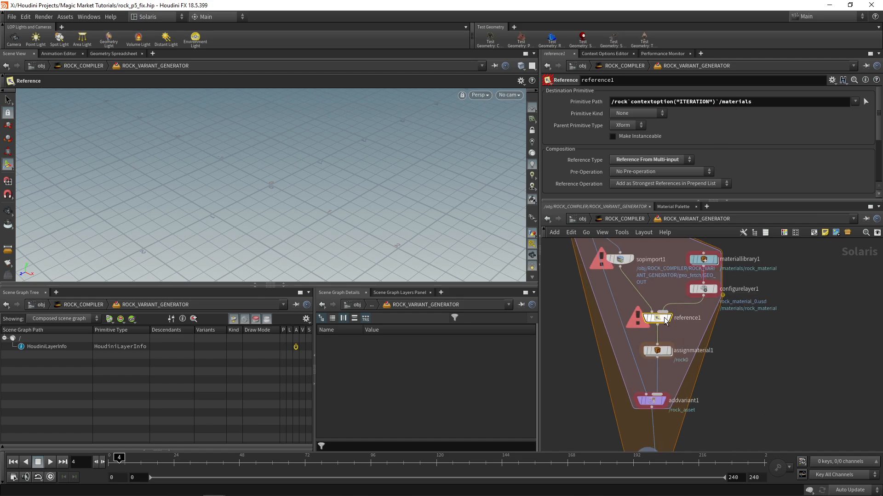
{"action": "left_click", "coordinate": [658, 351]}
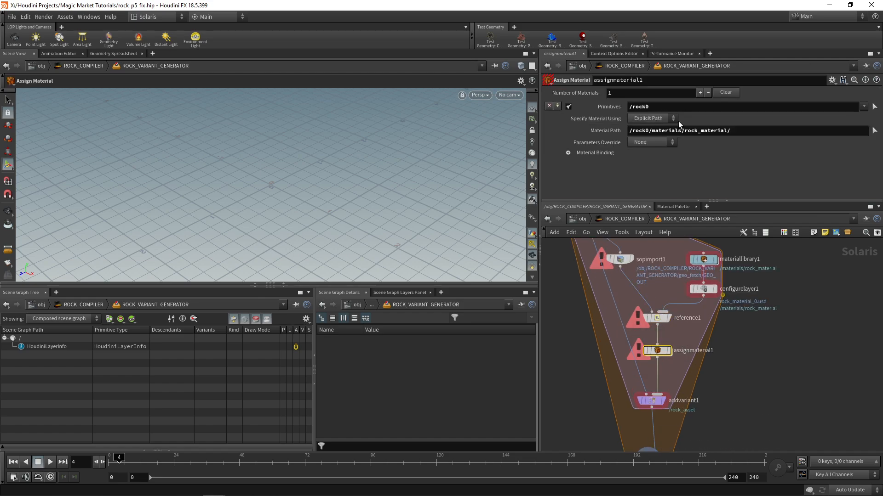
{"action": "left_click", "coordinate": [647, 106]}
{"action": "type", "text": "`contextoption(\"ITERATION\")`"}
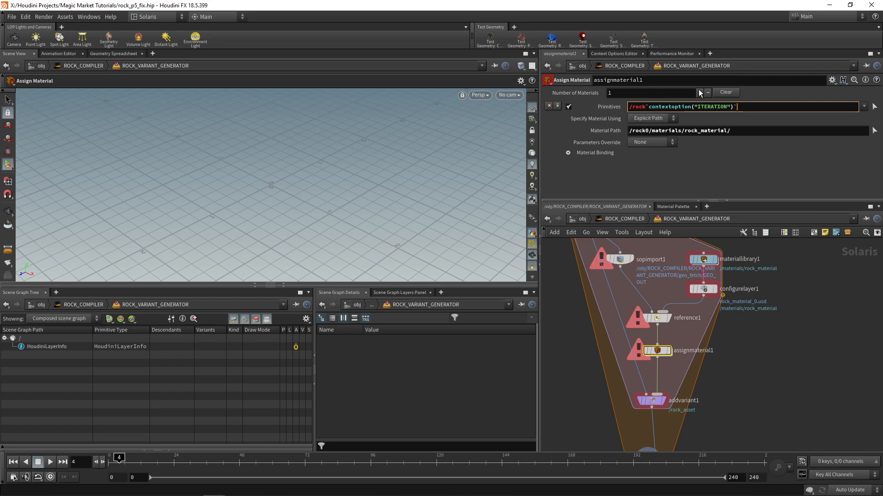
{"action": "left_click", "coordinate": [643, 131]}
{"action": "left_click_drag", "start_coordinate": [643, 131], "coordinate": [648, 130]}
{"action": "type", "text": "`contextoption(\"ITERATION\")`"}
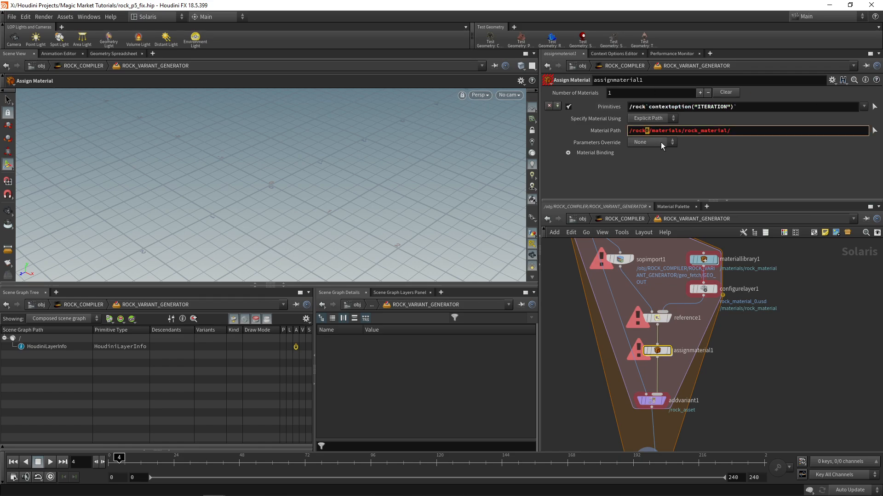
Step: Set addvariant1's Variant Primitive to /rock`contextoption("ITERATION")`
{"action": "left_click", "coordinate": [652, 401]}
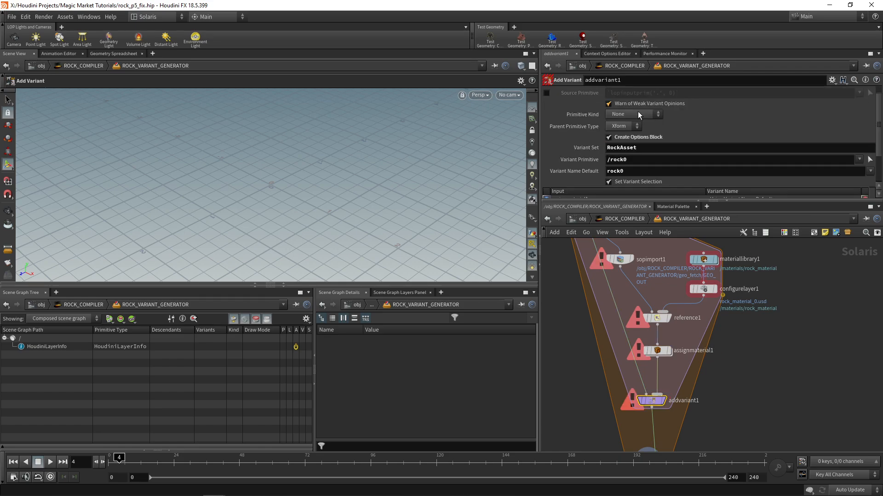
{"action": "left_click", "coordinate": [628, 160]}
{"action": "left_click_drag", "start_coordinate": [628, 161], "coordinate": [624, 160]}
{"action": "type", "text": "`contextoption(\"ITERATION\")`"}
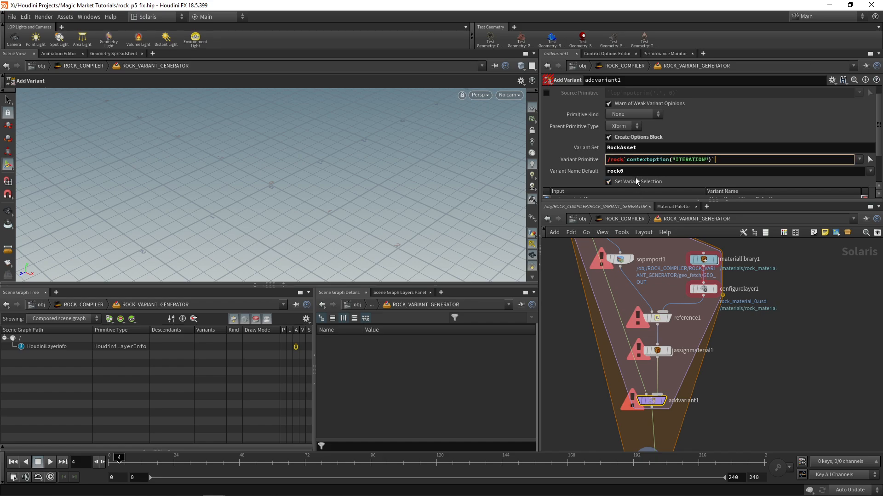
Step: Set addvariant1's Variant Name Default to rock`contextoption("ITERATION")`
{"action": "left_click", "coordinate": [629, 170]}
{"action": "type", "text": "`contextoption(\"ITERATION\")`"}
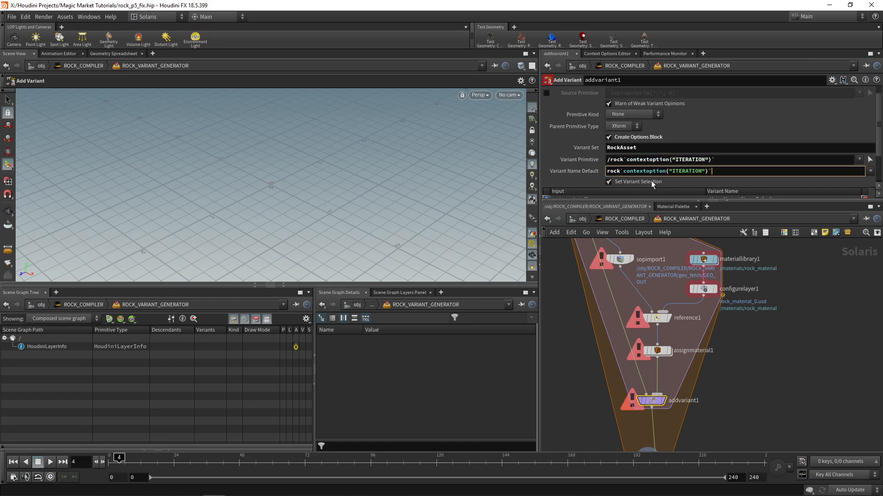
{"action": "key", "text": "Return"}
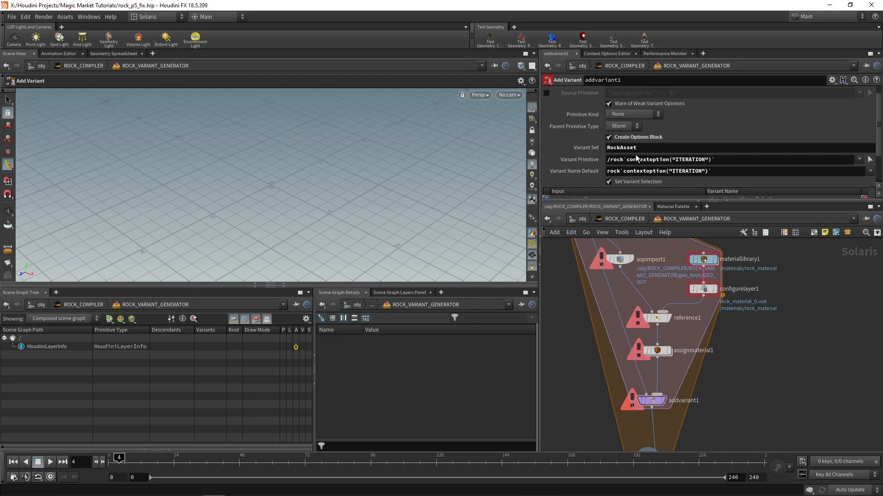
{"action": "scroll", "coordinate": [642, 157], "scroll_direction": "down", "scroll_amount": 1}
{"action": "scroll", "coordinate": [582, 157], "scroll_direction": "up", "scroll_amount": 2}
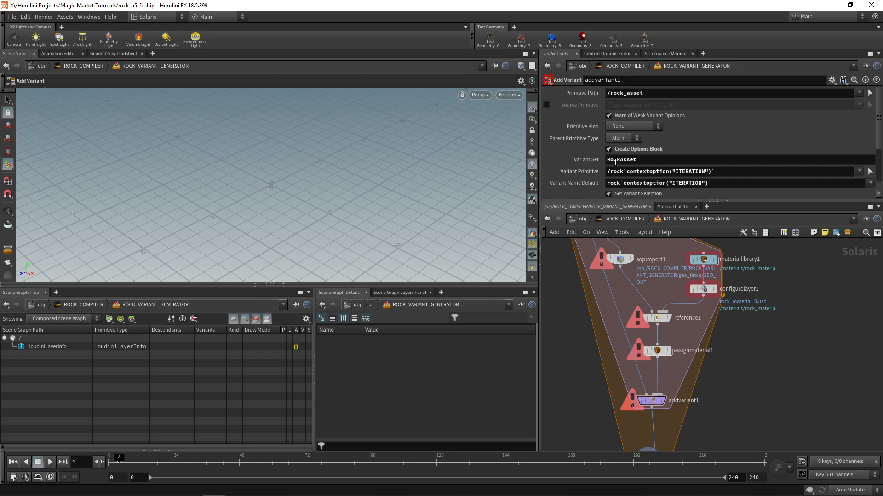
{"action": "scroll", "coordinate": [724, 349], "scroll_direction": "up", "scroll_amount": 2}
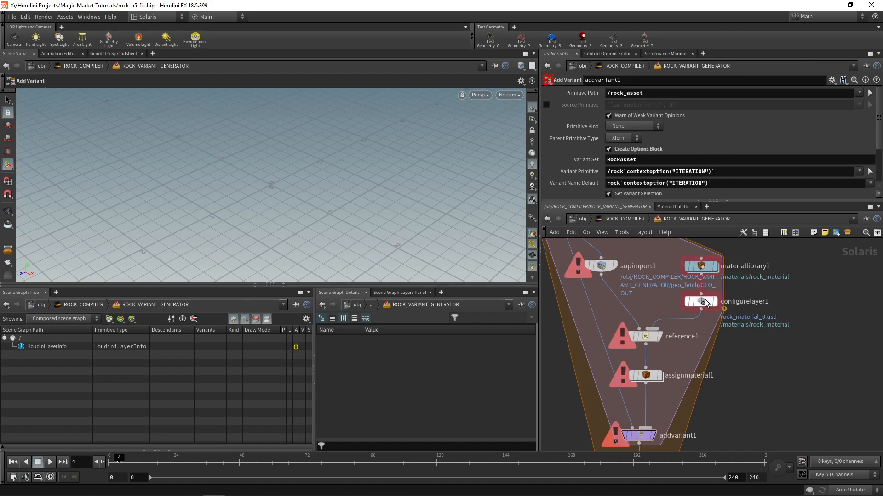
Step: Change the file name in configurelayer1's save path to rock_material_`contextoption("ITERATION")`.usd
{"action": "left_click", "coordinate": [704, 302]}
{"action": "left_click_drag", "start_coordinate": [814, 93], "coordinate": [837, 93]}
{"action": "type", "text": "`contextoption(\"ITERATION\")`"}
Step: In materiallibrary1's rock_material, replace the rock number in the Base Color and Roughness texture paths with `contextoption("ITERATION")`
{"action": "left_click", "coordinate": [698, 268]}
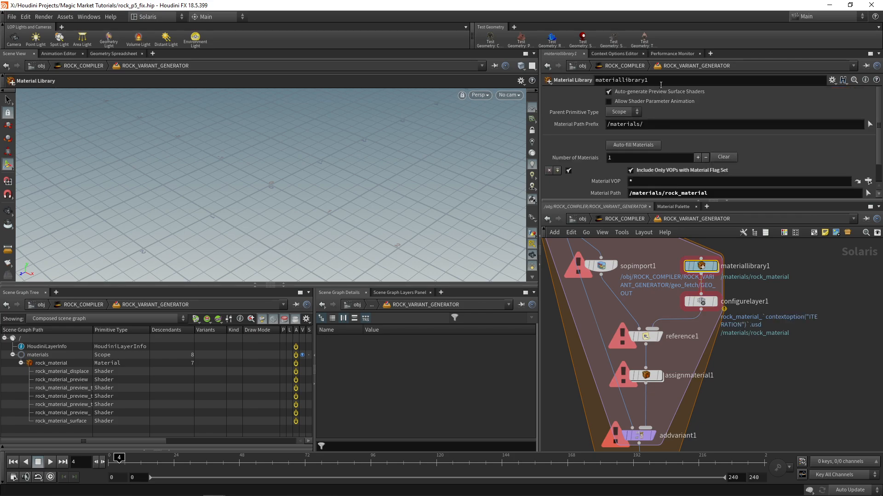
{"action": "double_click", "coordinate": [700, 267]}
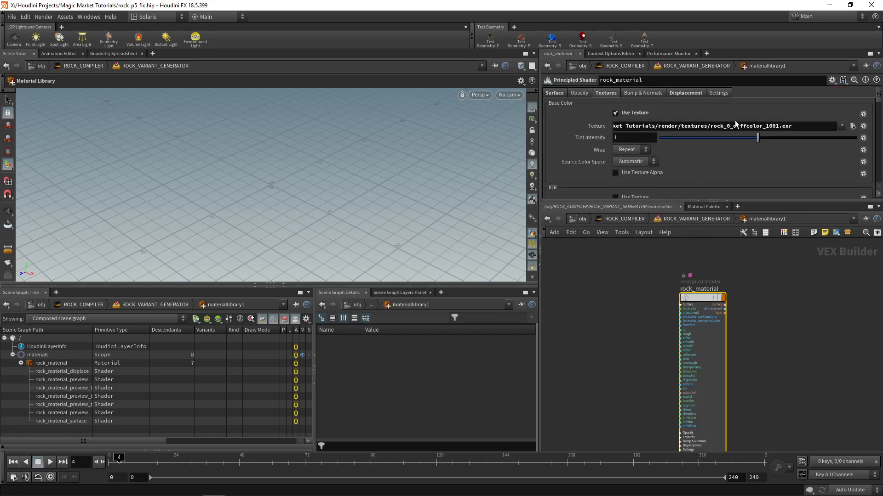
{"action": "left_click_drag", "start_coordinate": [730, 126], "coordinate": [726, 126]}
{"action": "type", "text": "`contextoption(\"ITERATION\")`"}
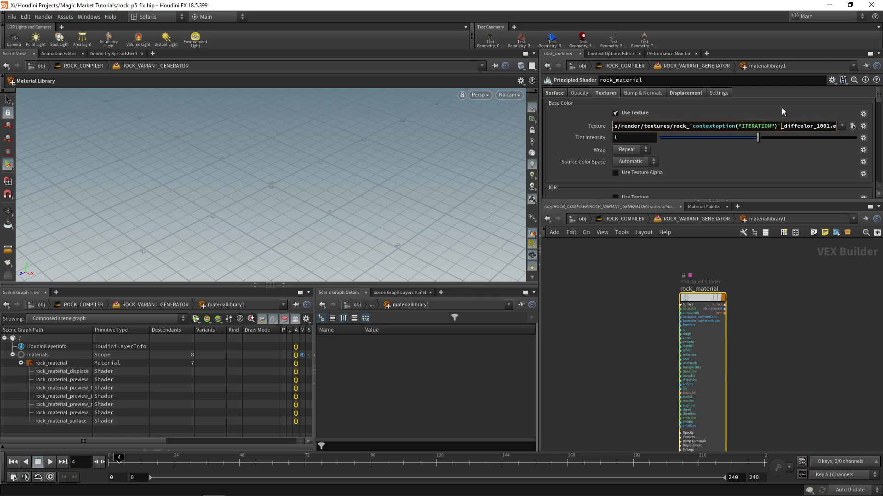
{"action": "key", "text": "Return"}
{"action": "scroll", "coordinate": [711, 162], "scroll_direction": "down", "scroll_amount": 5}
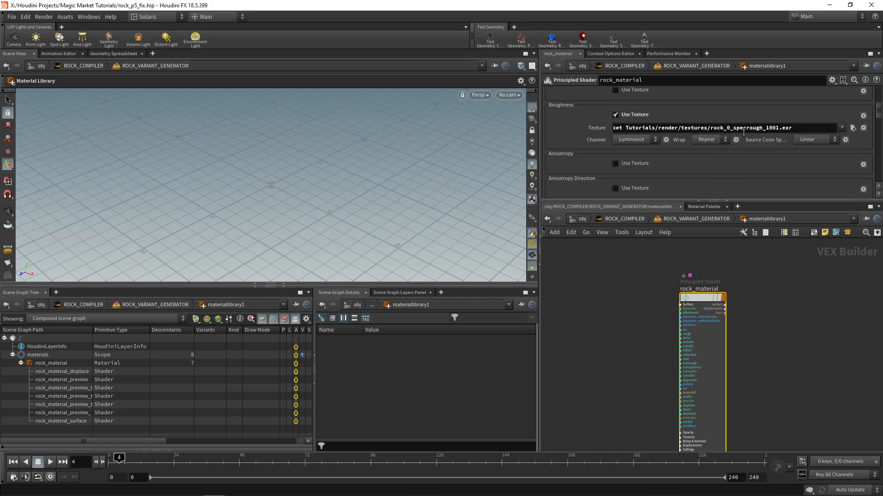
{"action": "left_click_drag", "start_coordinate": [730, 127], "coordinate": [726, 128]}
{"action": "type", "text": "`contextoption(\"ITERATION\")`"}
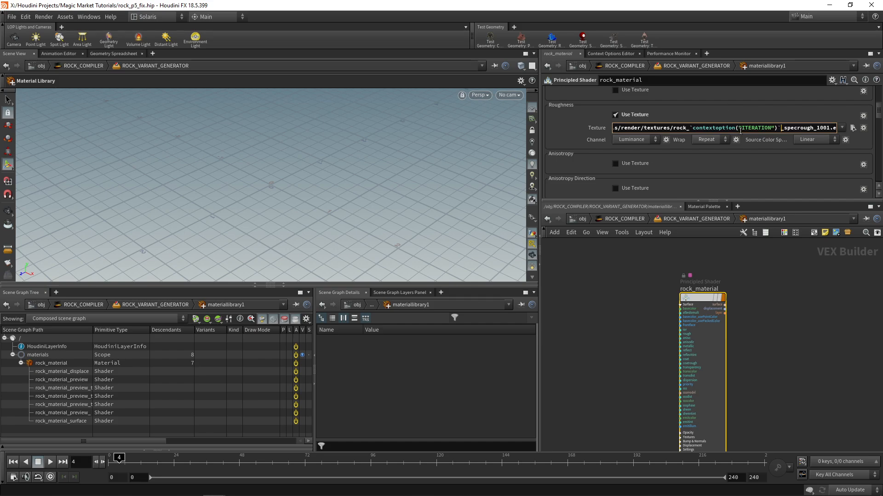
Step: Replace the rock number in rock_material's displacement Texture Path with `contextoption("ITERATION")` and return to the variant network
{"action": "scroll", "coordinate": [728, 125], "scroll_direction": "up", "scroll_amount": 5}
{"action": "scroll", "coordinate": [675, 110], "scroll_direction": "down", "scroll_amount": 15}
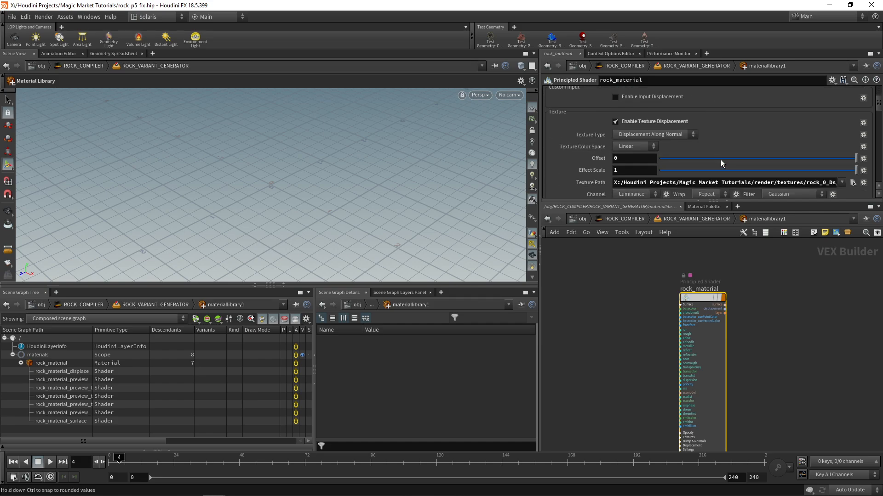
{"action": "left_click_drag", "start_coordinate": [830, 159], "coordinate": [827, 159]}
{"action": "type", "text": "`contextoption(\"ITERATION\")`"}
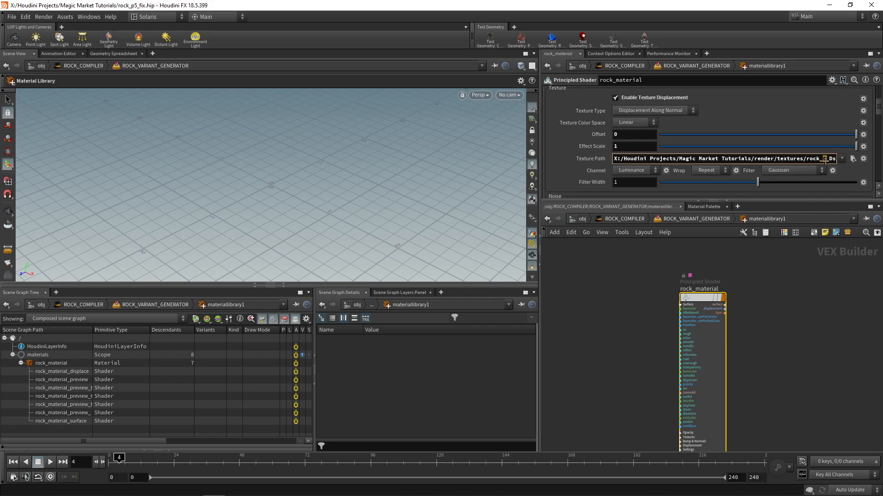
{"action": "key", "text": "u"}
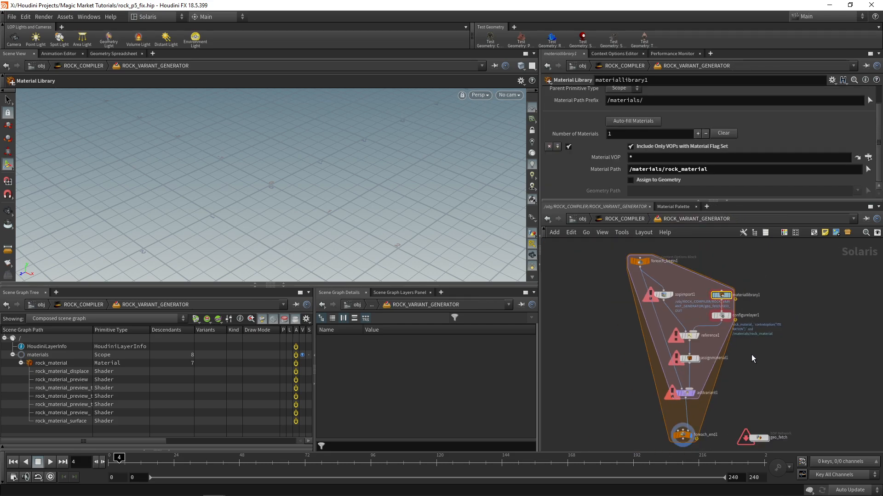
Step: Review how ITERATION is used in foreach_end1's options, geo_fetch's pdginput file expression and sopimport1's primitive and save paths
{"action": "left_click", "coordinate": [673, 409]}
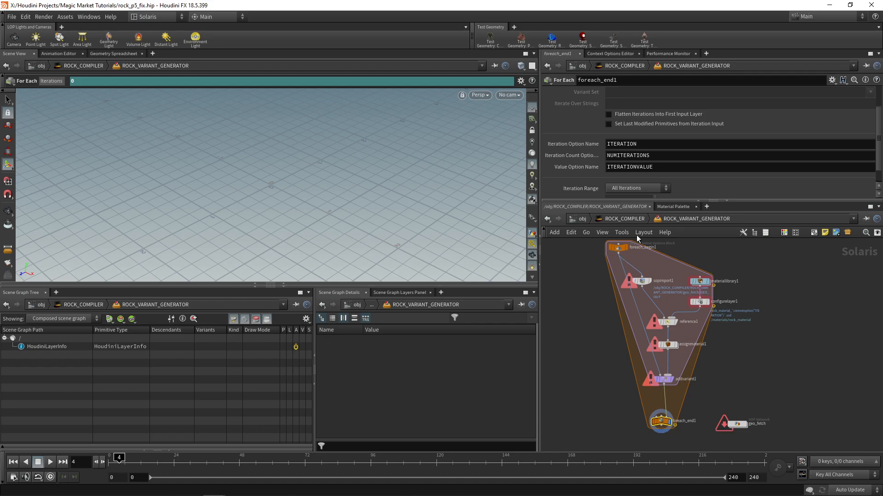
{"action": "double_click", "coordinate": [737, 424]}
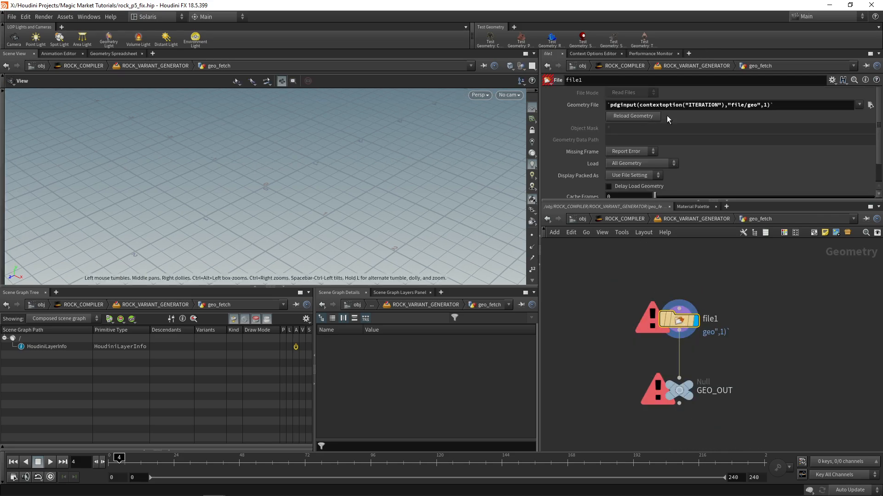
{"action": "left_click_drag", "start_coordinate": [653, 106], "coordinate": [723, 105]}
{"action": "left_click_drag", "start_coordinate": [639, 105], "coordinate": [722, 105]}
{"action": "left_click_drag", "start_coordinate": [728, 105], "coordinate": [760, 104]}
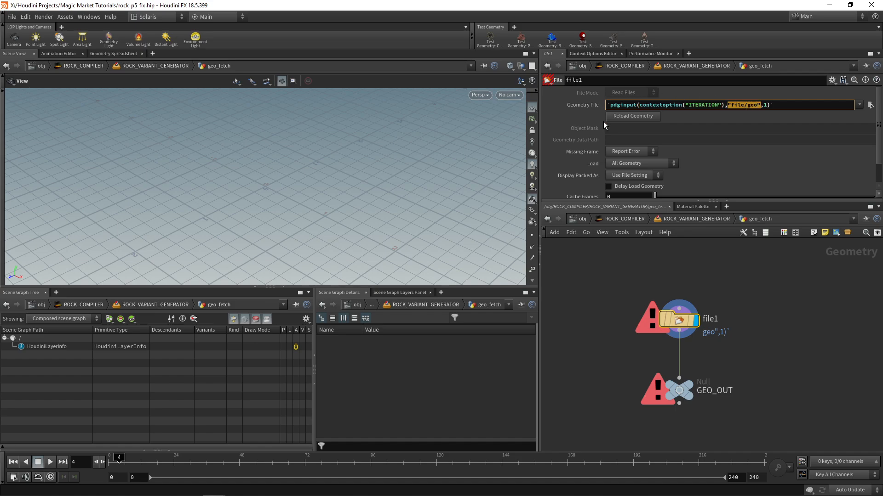
{"action": "mouse_move", "coordinate": [714, 387]}
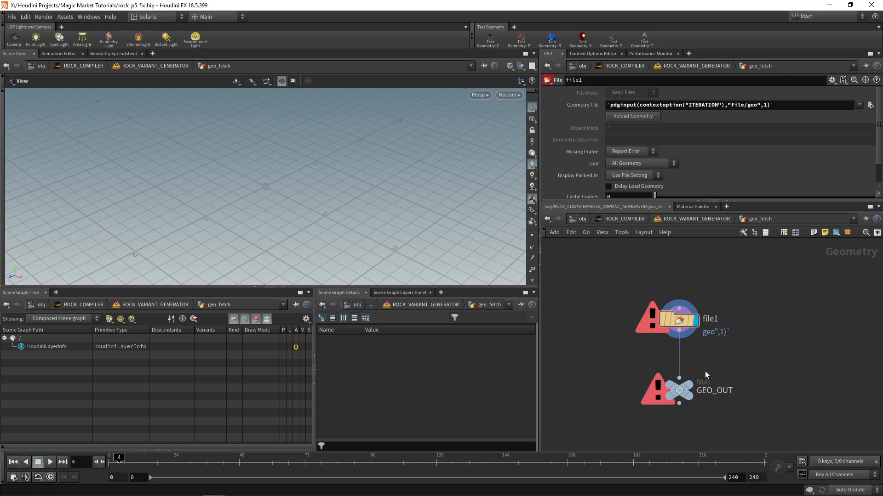
{"action": "left_click", "coordinate": [697, 66]}
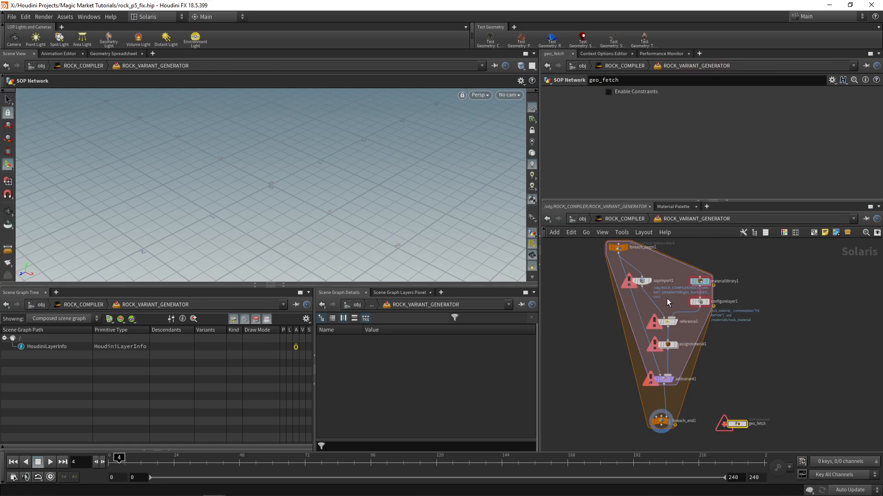
{"action": "scroll", "coordinate": [699, 153], "scroll_direction": "up", "scroll_amount": 2}
{"action": "scroll", "coordinate": [681, 147], "scroll_direction": "up", "scroll_amount": 1}
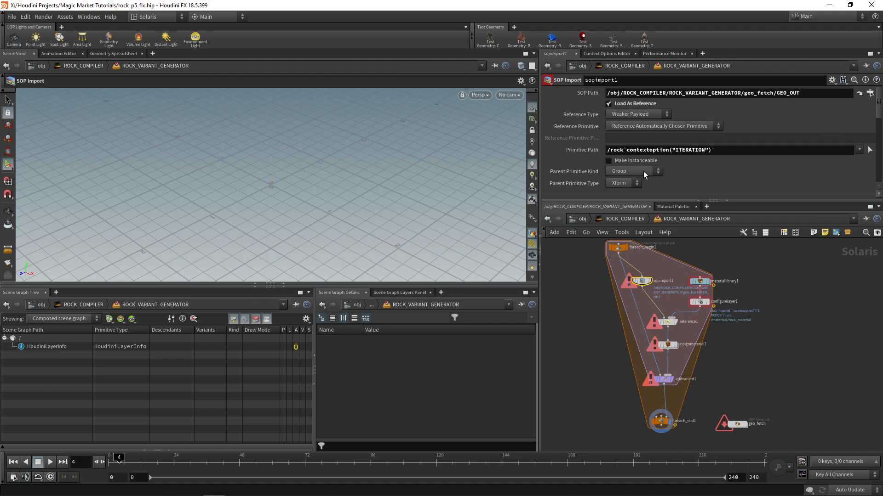
{"action": "scroll", "coordinate": [648, 166], "scroll_direction": "down", "scroll_amount": 6}
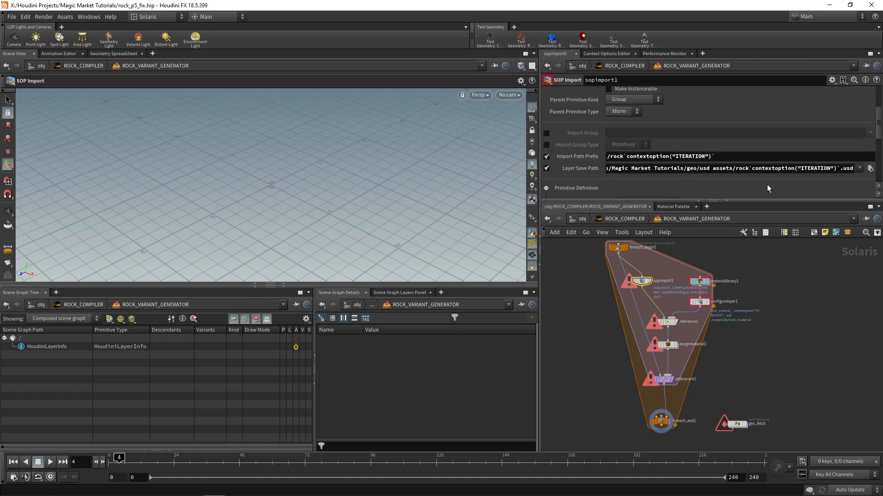
{"action": "left_click_drag", "start_coordinate": [624, 156], "coordinate": [716, 156]}
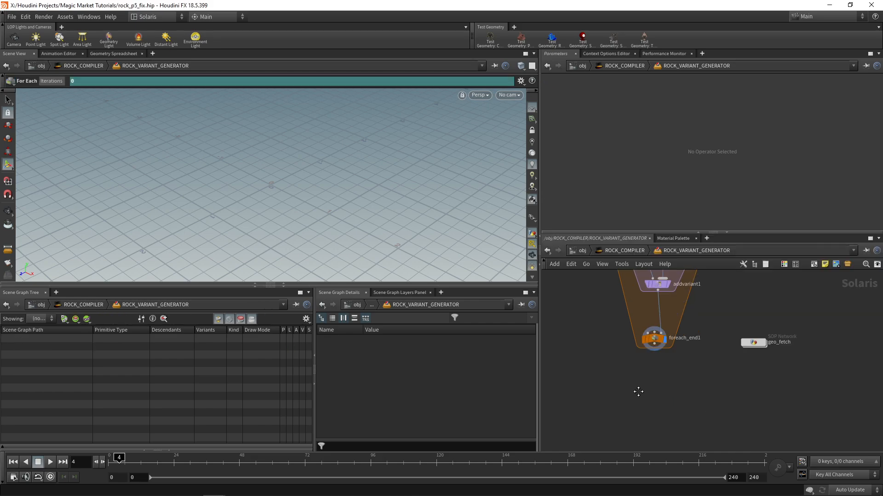
Step: Add a USD ROP node below foreach_end1, wired to its output, with some space between them
{"action": "middle_click_drag", "start_coordinate": [638, 390], "coordinate": [611, 393]}
{"action": "scroll", "coordinate": [641, 384], "scroll_direction": "up", "scroll_amount": 1}
{"action": "scroll", "coordinate": [667, 367], "scroll_direction": "down", "scroll_amount": 6}
{"action": "middle_click_drag", "start_coordinate": [674, 327], "coordinate": [633, 366]}
{"action": "scroll", "coordinate": [659, 391], "scroll_direction": "up", "scroll_amount": 6}
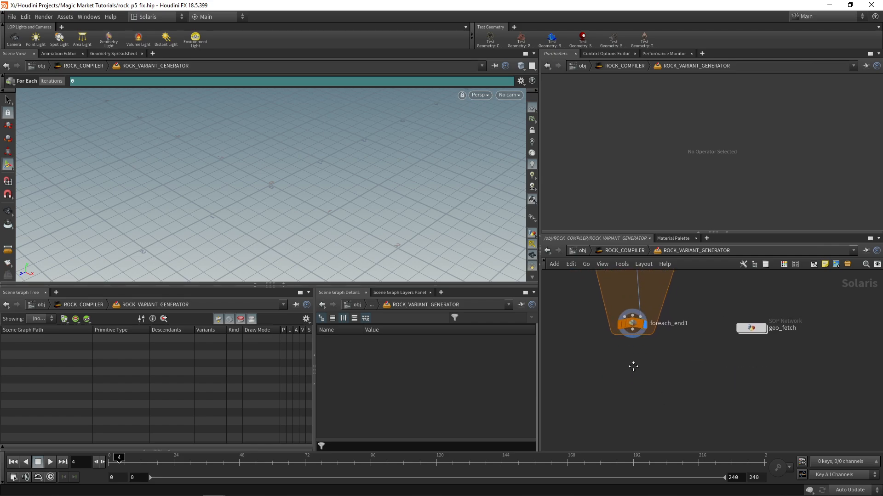
{"action": "key", "text": "Tab"}
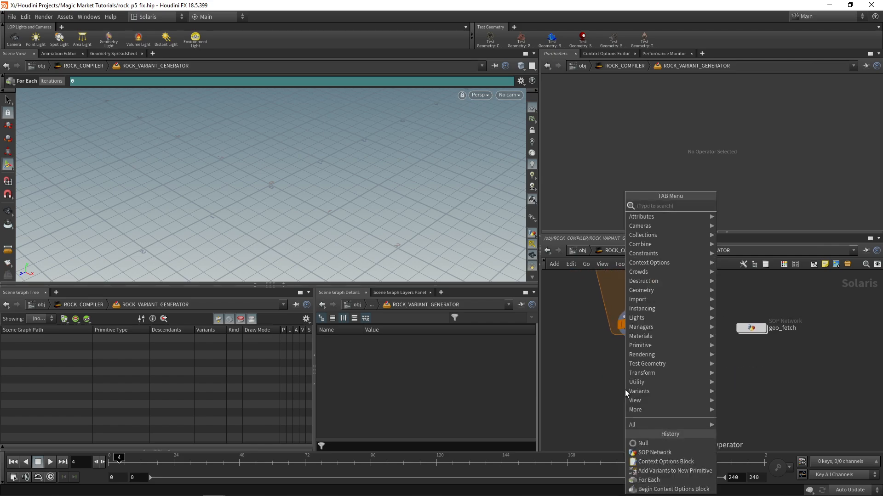
{"action": "type", "text": "usd"}
{"action": "key", "text": "Down"}
{"action": "key", "text": "Return"}
{"action": "left_click", "coordinate": [631, 376]}
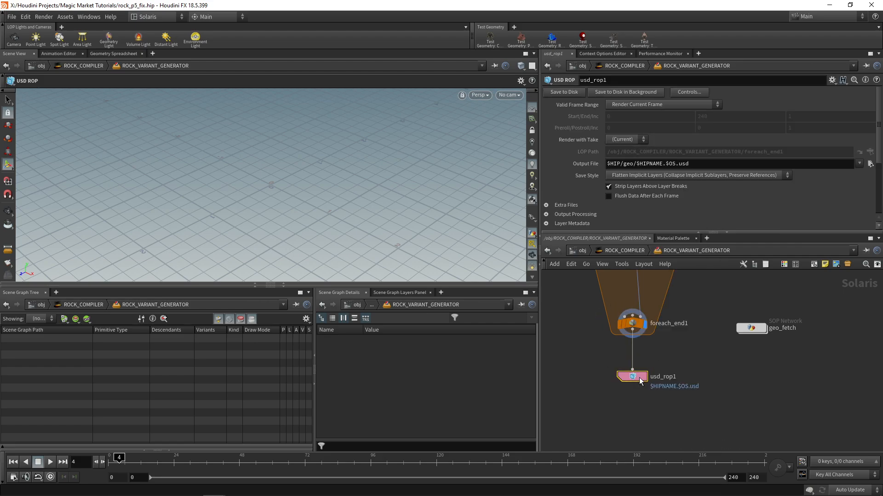
{"action": "left_click_drag", "start_coordinate": [632, 376], "coordinate": [633, 407]}
Step: Check usd_rop1's Output Processing options and set its Output File to $HIP/geo/usd assets/RockCompiledAsset.usd
{"action": "scroll", "coordinate": [550, 193], "scroll_direction": "down", "scroll_amount": 1}
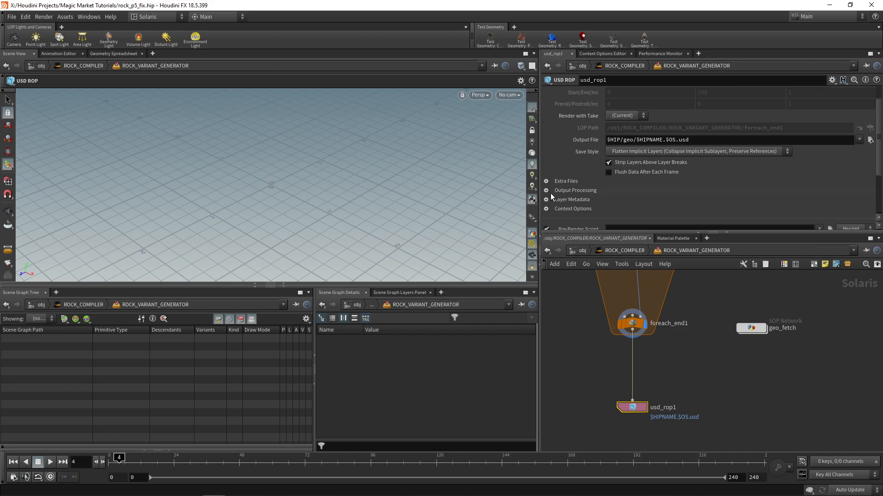
{"action": "left_click", "coordinate": [547, 191]}
{"action": "scroll", "coordinate": [609, 174], "scroll_direction": "down", "scroll_amount": 1}
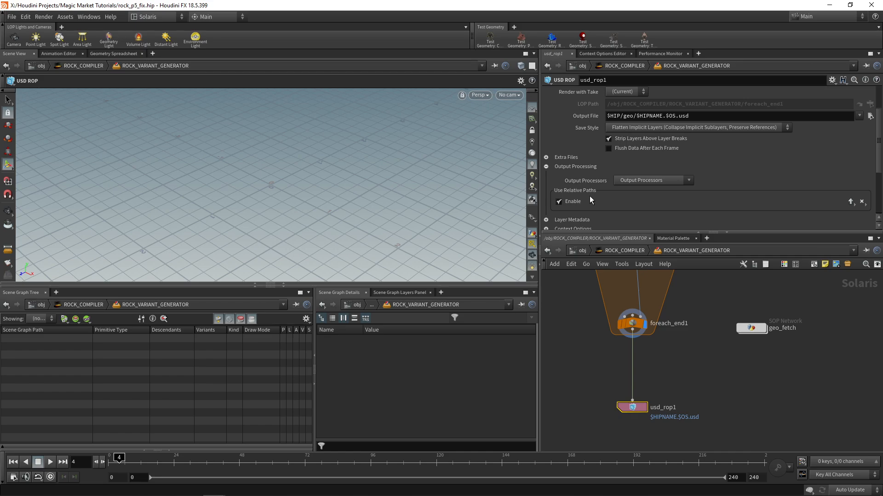
{"action": "scroll", "coordinate": [590, 195], "scroll_direction": "up", "scroll_amount": 3}
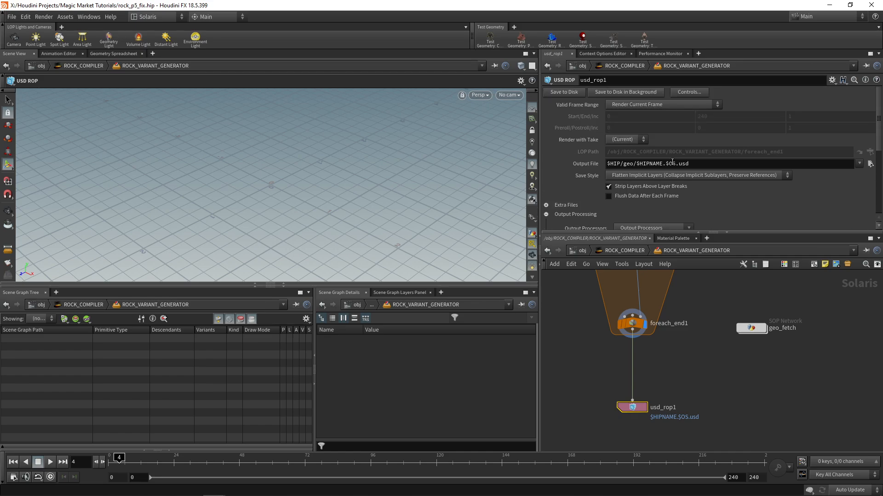
{"action": "left_click", "coordinate": [870, 163]}
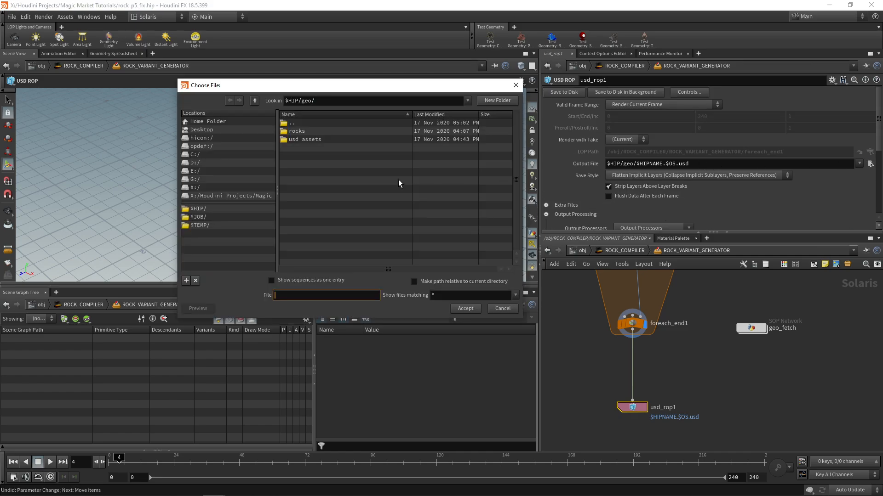
{"action": "left_click", "coordinate": [298, 140]}
{"action": "double_click", "coordinate": [297, 139]}
{"action": "left_click", "coordinate": [298, 295]}
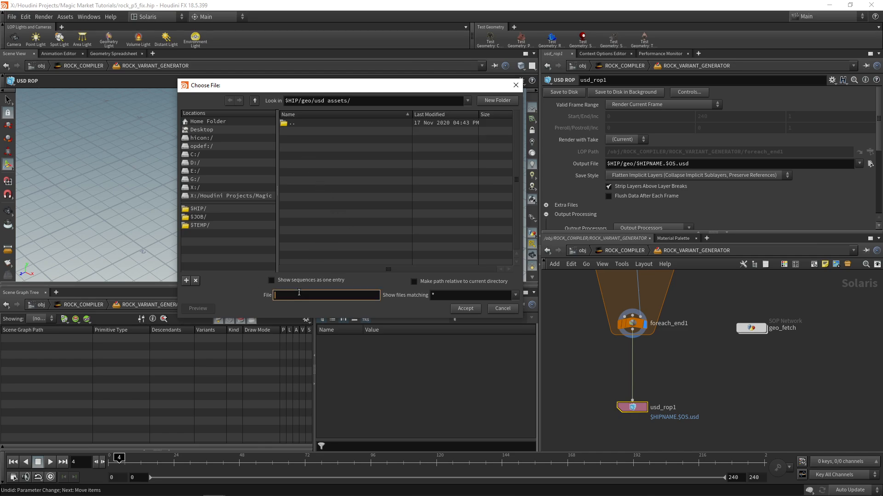
{"action": "type", "text": "RockCompiledAsset.usd"}
{"action": "key", "text": "Return"}
{"action": "left_click", "coordinate": [638, 250]}
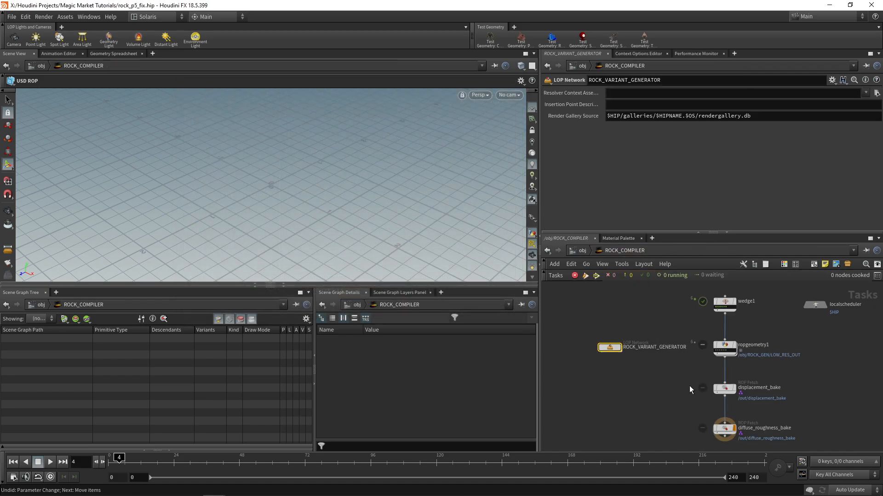
{"action": "middle_click_drag", "start_coordinate": [624, 359], "coordinate": [631, 405]}
{"action": "scroll", "coordinate": [589, 349], "scroll_direction": "up", "scroll_amount": 2}
{"action": "double_click", "coordinate": [575, 360]}
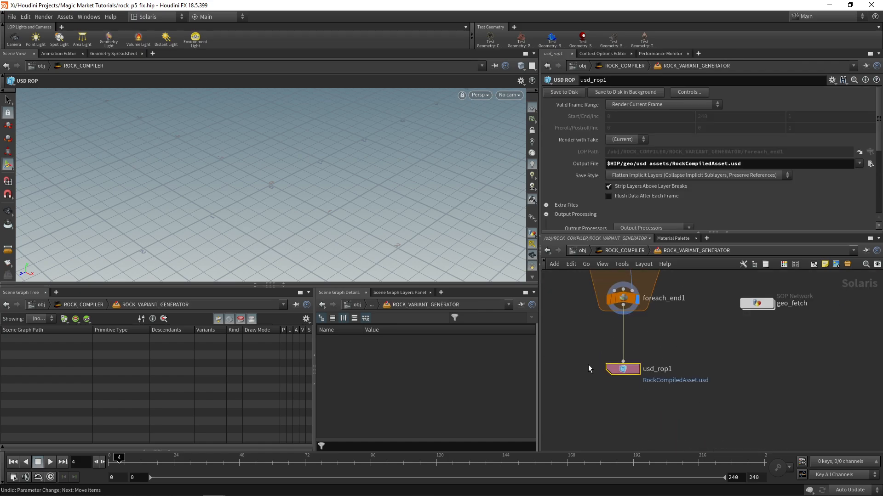
{"action": "left_click", "coordinate": [634, 250]}
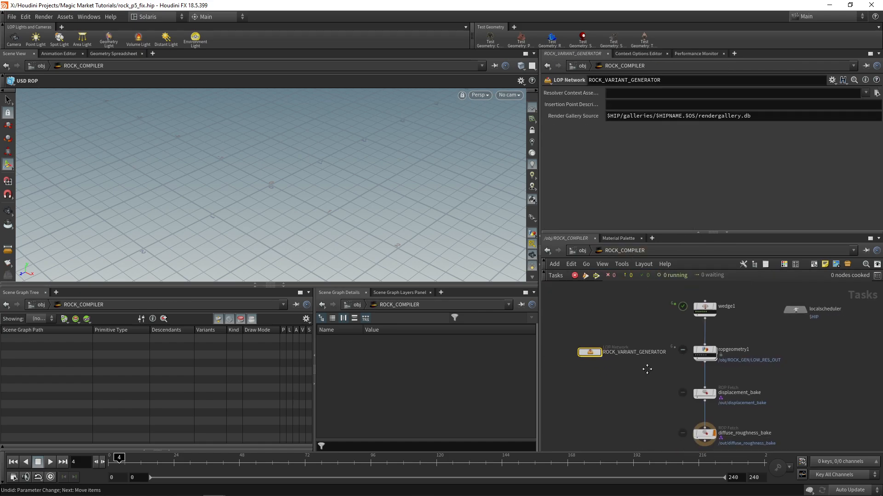
{"action": "middle_click_drag", "start_coordinate": [660, 389], "coordinate": [648, 363]}
{"action": "middle_click_drag", "start_coordinate": [594, 338], "coordinate": [596, 347]}
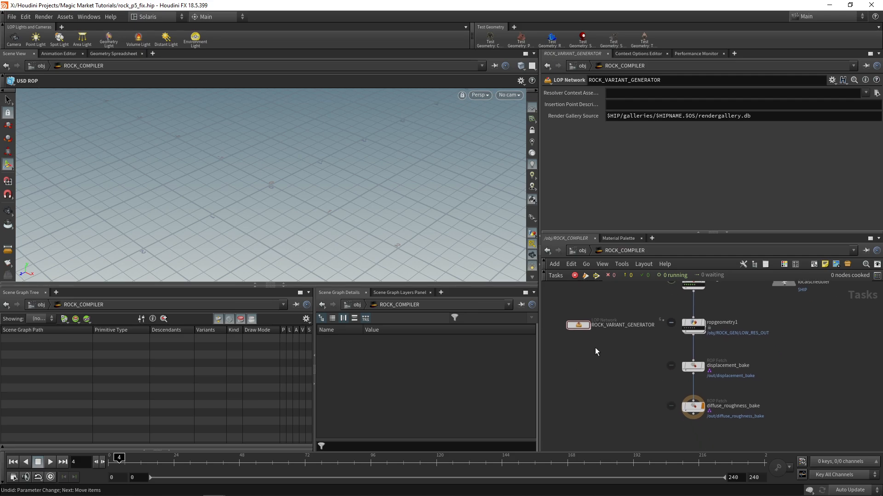
{"action": "double_click", "coordinate": [580, 332]}
Step: Return to the ROCK_COMPILER network and append a ROP Fetch node below diffuse_roughness_bake
{"action": "left_click", "coordinate": [636, 253]}
{"action": "middle_click_drag", "start_coordinate": [668, 405], "coordinate": [635, 351]}
{"action": "key", "text": "Tab"}
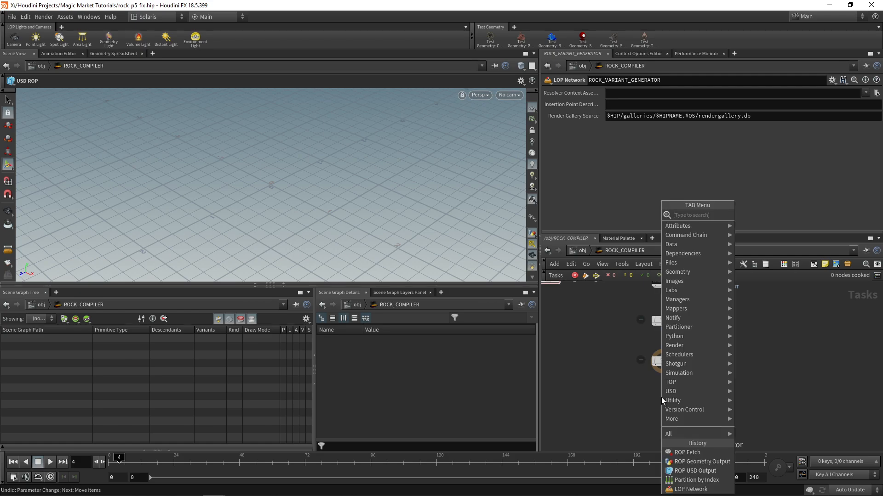
{"action": "type", "text": "rop fet"}
{"action": "key", "text": "Return"}
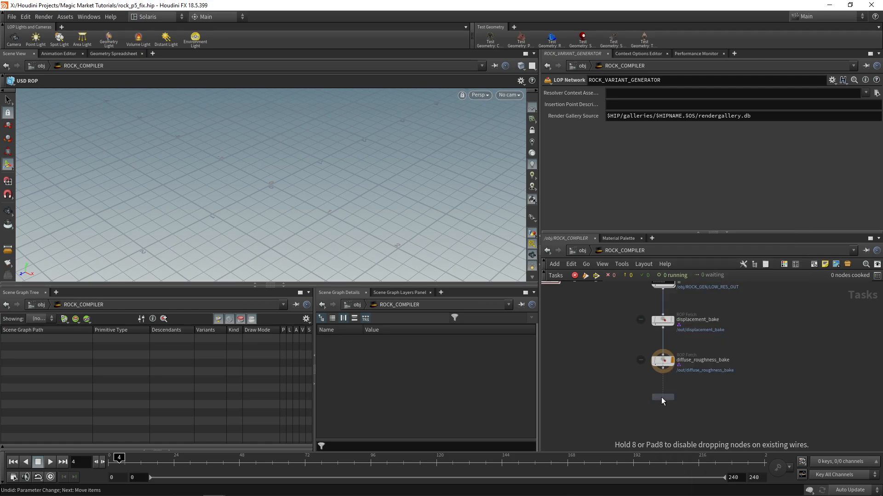
{"action": "left_click", "coordinate": [661, 397]}
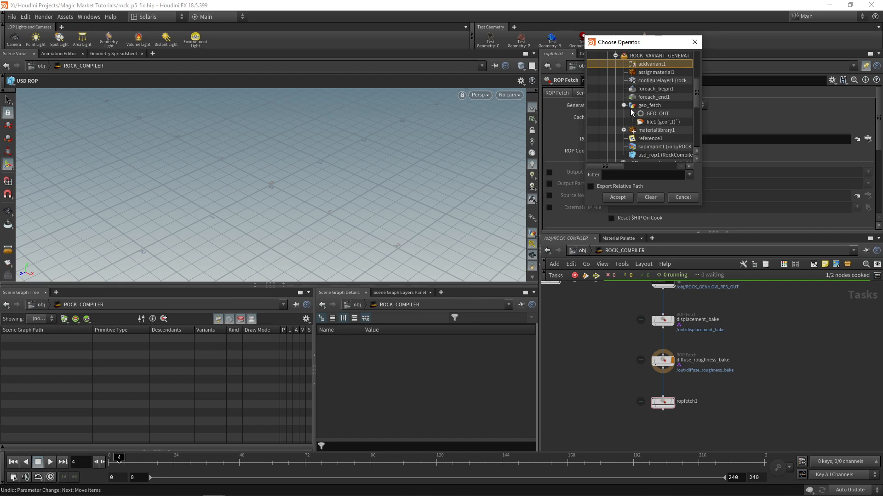
Step: Point ropfetch1's ROP Path to usd_rop1 in ROCK_VARIANT_GENERATOR and rename that USD ROP node USD_ROP_OUT
{"action": "double_click", "coordinate": [658, 132]}
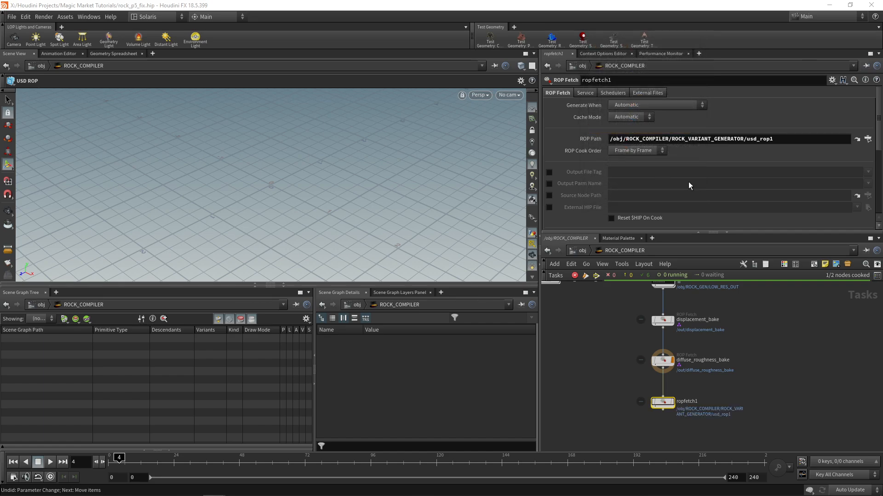
{"action": "key", "text": "h"}
{"action": "double_click", "coordinate": [582, 343]}
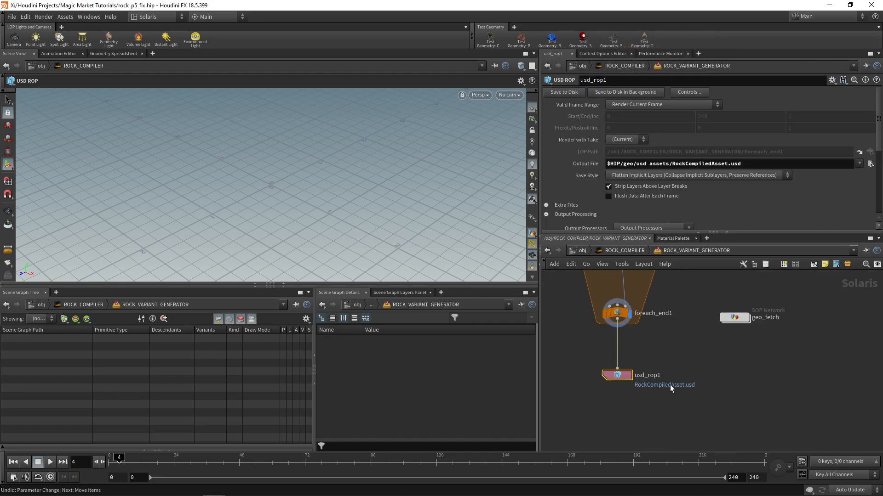
{"action": "double_click", "coordinate": [662, 375]}
{"action": "type", "text": "USD_ROP_"}
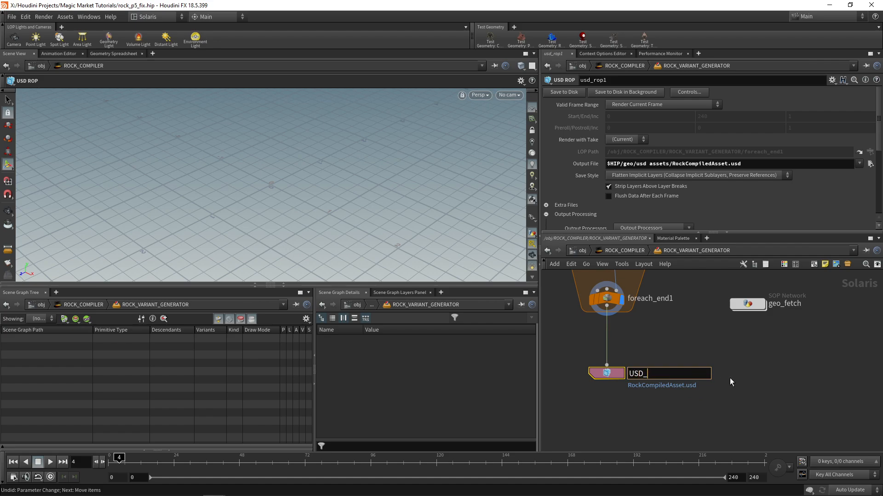
{"action": "type", "text": "OUT"}
{"action": "key", "text": "Return"}
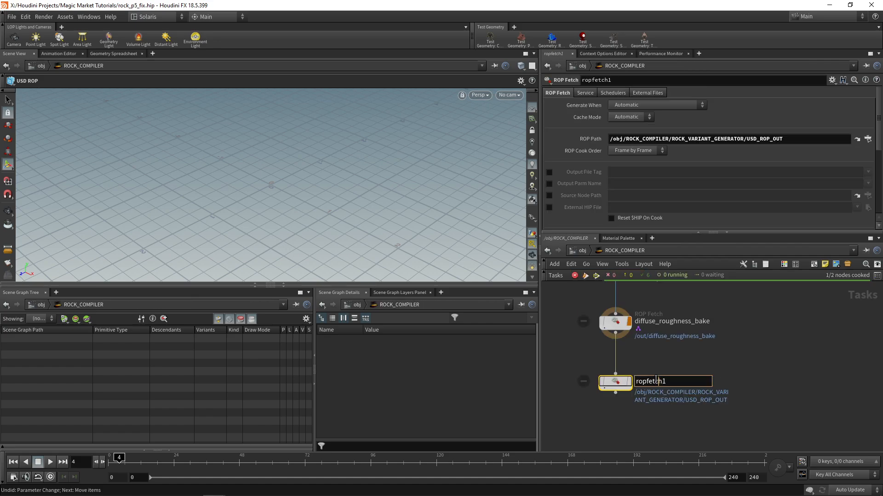
Step: Rename the ROP Fetch node in ROCK_COMPILER usd_rop_fetch
{"action": "type", "text": "usd_rop_g"}
{"action": "type", "text": "et"}
{"action": "key", "text": "BackSpace"}
{"action": "key", "text": "BackSpace"}
{"action": "key", "text": "BackSpace"}
{"action": "type", "text": "fetch"}
{"action": "key", "text": "Return"}
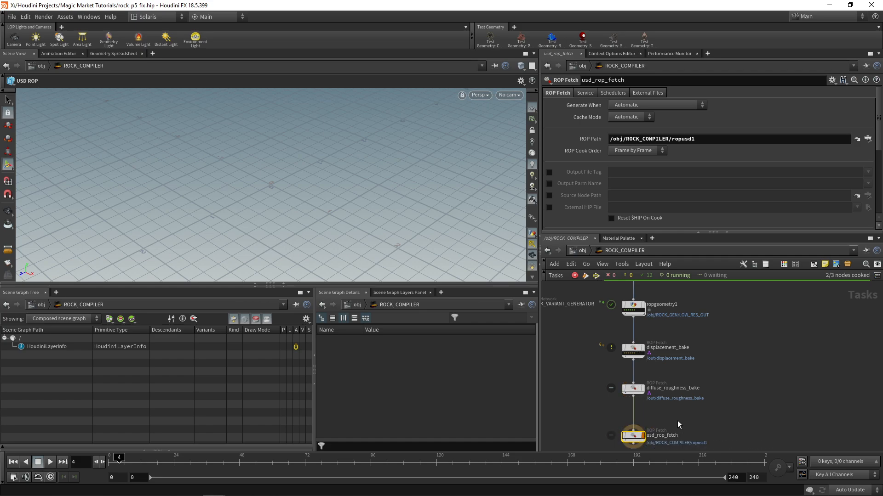
Step: Move usd_rop_fetch away from the bake chain and wire it to the output of ropgeometry1
{"action": "middle_click_drag", "start_coordinate": [677, 420], "coordinate": [664, 415]}
{"action": "left_click", "coordinate": [657, 430]}
{"action": "left_click_drag", "start_coordinate": [646, 430], "coordinate": [764, 395]}
{"action": "left_click", "coordinate": [649, 414]}
{"action": "left_click", "coordinate": [620, 315]}
{"action": "left_click", "coordinate": [726, 374]}
Step: Insert a Wait for All node between ropgeometry1 and usd_rop_fetch, placed just above usd_rop_fetch
{"action": "key", "text": "Tab"}
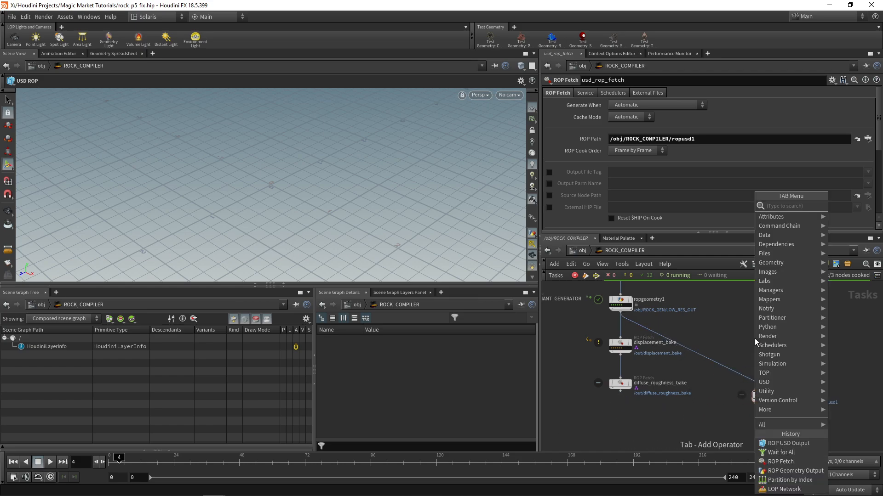
{"action": "type", "text": "wait"}
{"action": "key", "text": "Return"}
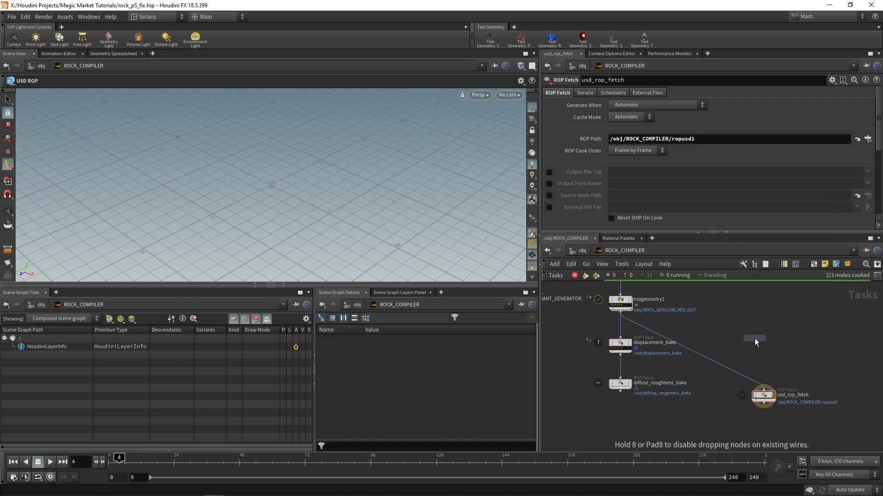
{"action": "left_click", "coordinate": [710, 357]}
{"action": "left_click_drag", "start_coordinate": [710, 357], "coordinate": [762, 352]}
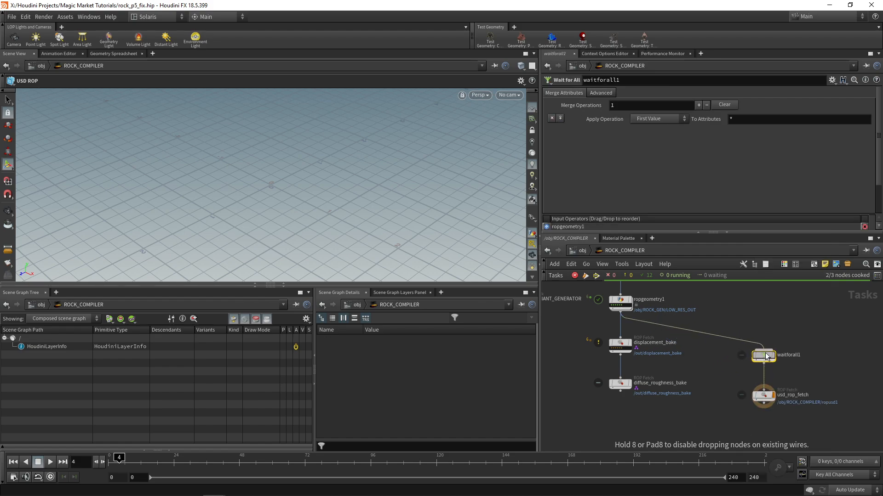
Step: Set usd_rop_fetch's ROP Path to /obj/ROCK_COMPILER/ROCK_VARIANT_GENERATOR/USD_ROP_OUT
{"action": "scroll", "coordinate": [770, 377], "scroll_direction": "up", "scroll_amount": 2}
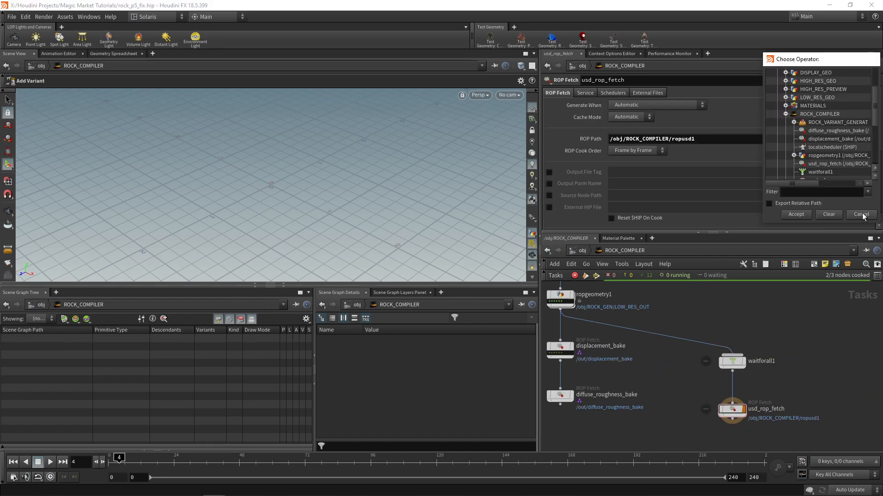
{"action": "left_click", "coordinate": [860, 215]}
{"action": "scroll", "coordinate": [593, 335], "scroll_direction": "down", "scroll_amount": 5}
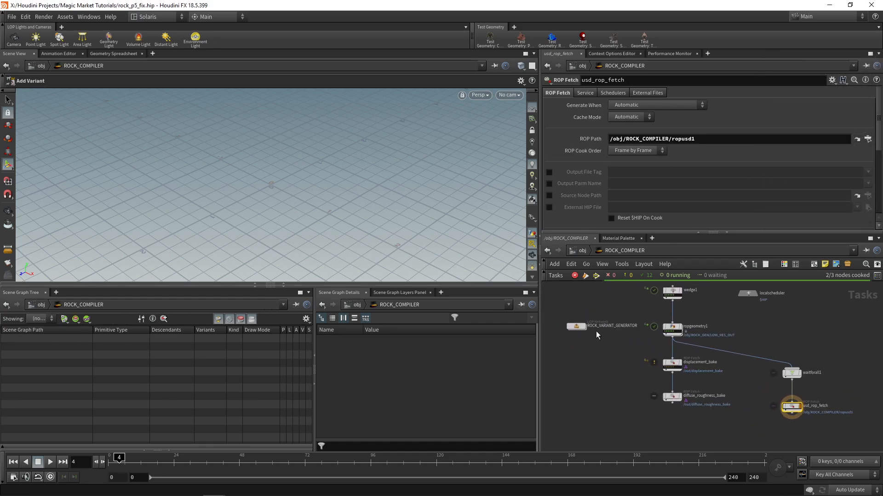
{"action": "double_click", "coordinate": [580, 328]}
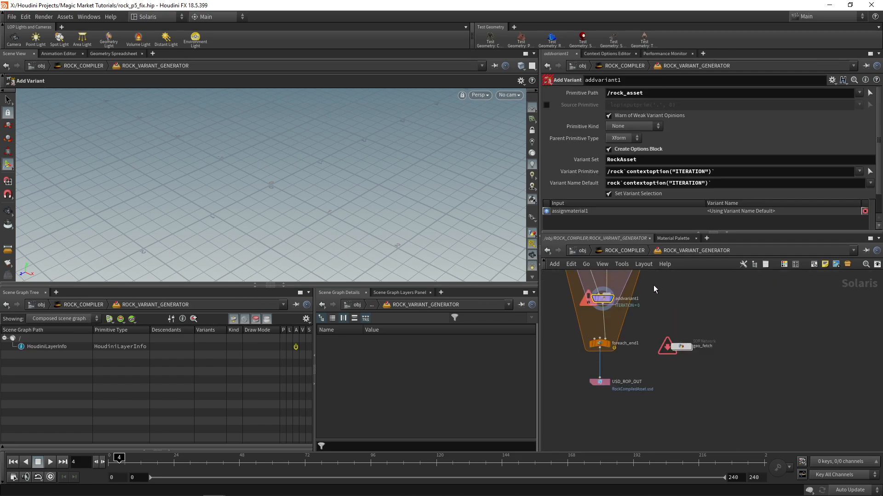
{"action": "left_click", "coordinate": [631, 251]}
{"action": "scroll", "coordinate": [814, 404], "scroll_direction": "up", "scroll_amount": 4}
{"action": "left_click", "coordinate": [785, 408]}
{"action": "left_click", "coordinate": [869, 139]}
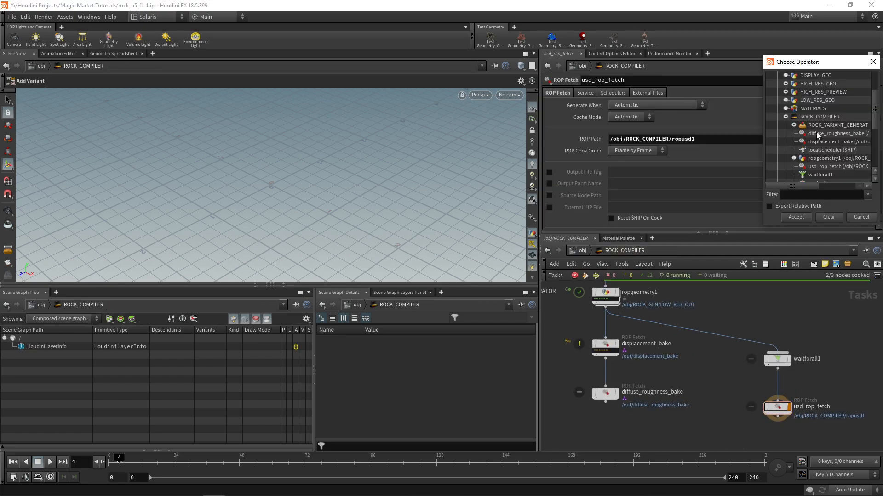
{"action": "scroll", "coordinate": [816, 134], "scroll_direction": "down", "scroll_amount": 4}
{"action": "scroll", "coordinate": [788, 138], "scroll_direction": "up", "scroll_amount": 4}
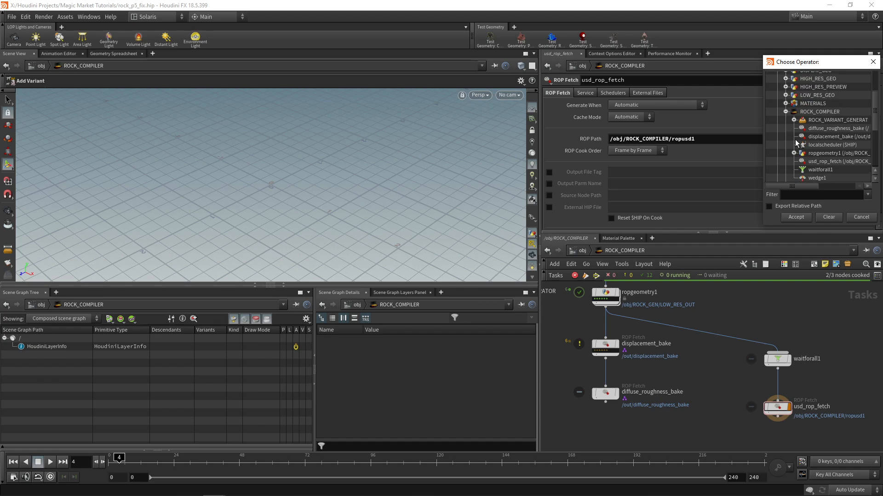
{"action": "left_click", "coordinate": [794, 119]}
{"action": "left_click", "coordinate": [808, 128]}
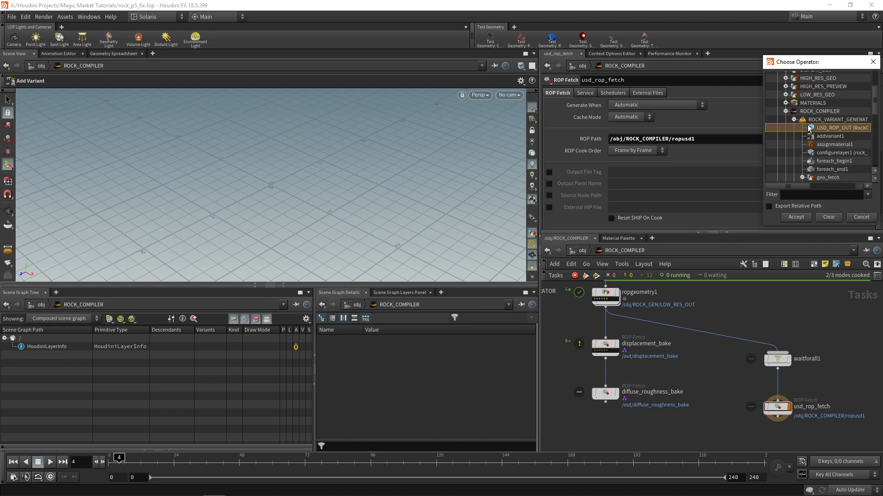
{"action": "double_click", "coordinate": [832, 128]}
Step: Dirty and cook usd_rop_fetch, saving the scene file before cooking
{"action": "scroll", "coordinate": [685, 348], "scroll_direction": "down", "scroll_amount": 2}
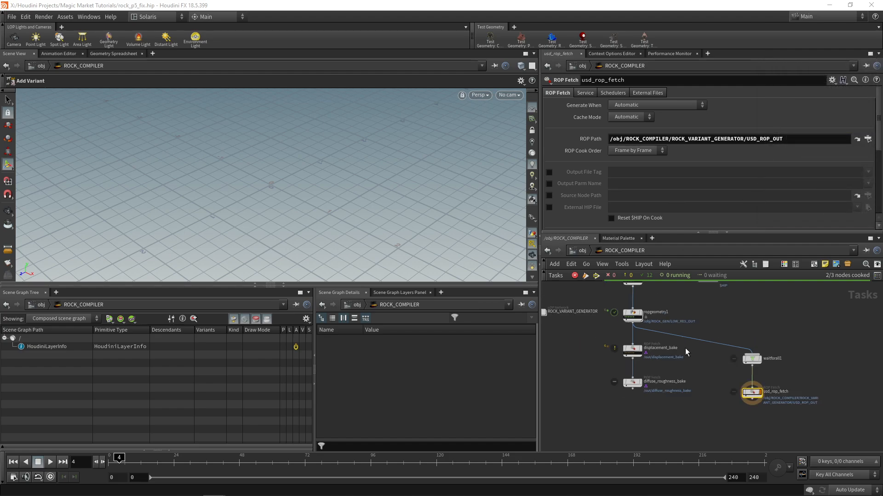
{"action": "middle_click_drag", "start_coordinate": [685, 349], "coordinate": [779, 363]}
{"action": "scroll", "coordinate": [638, 325], "scroll_direction": "up", "scroll_amount": 1}
{"action": "double_click", "coordinate": [637, 330]}
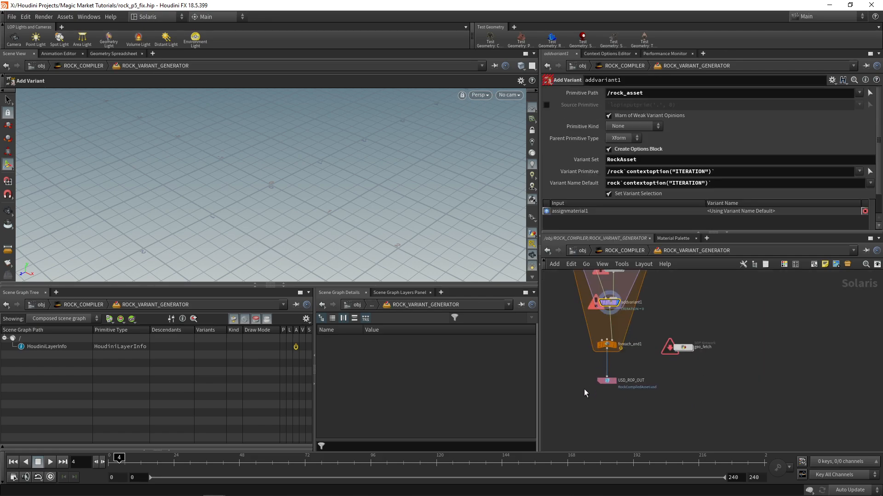
{"action": "left_click", "coordinate": [630, 251]}
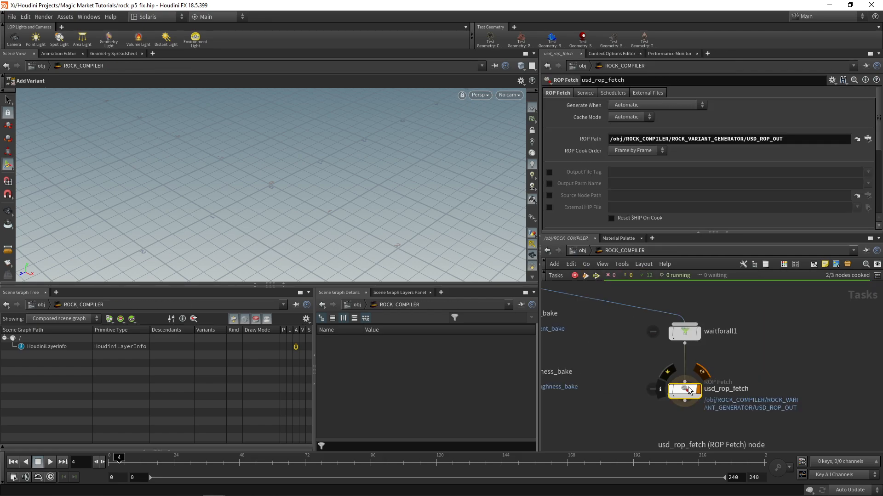
{"action": "right_click", "coordinate": [688, 391]}
{"action": "left_click", "coordinate": [745, 345]}
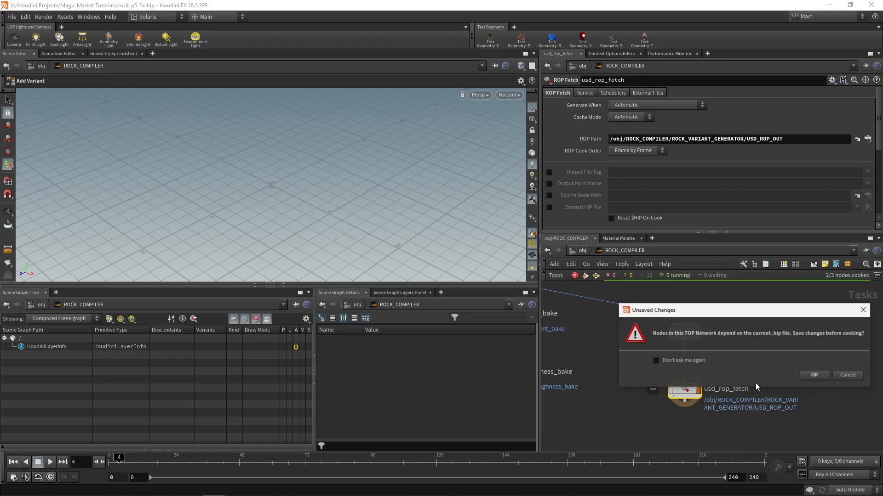
{"action": "left_click", "coordinate": [814, 376]}
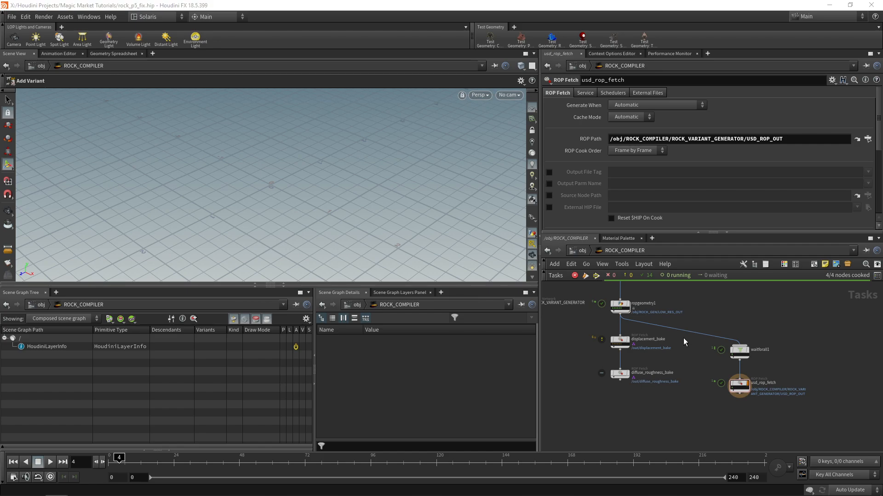
Step: Wire diffuse_roughness_bake into waitforall1 instead of ropgeometry1 and place waitforall1 and usd_rop_fetch below the bake nodes
{"action": "scroll", "coordinate": [681, 391], "scroll_direction": "up", "scroll_amount": 3}
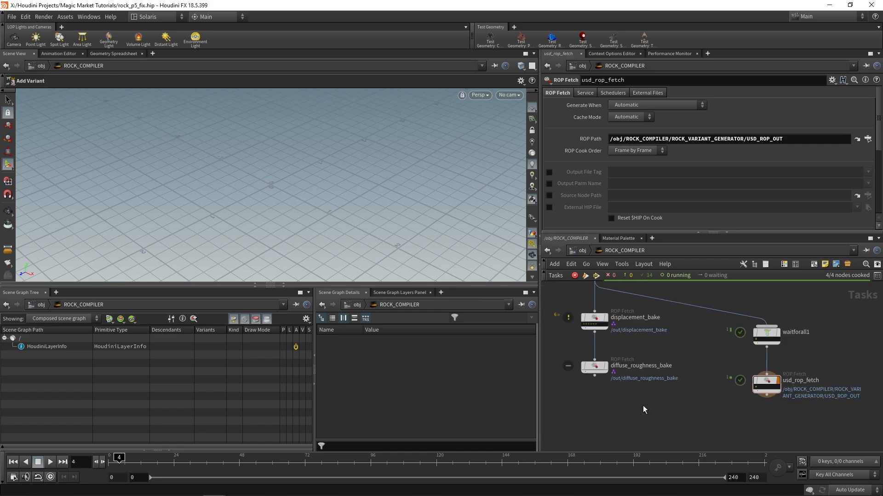
{"action": "left_click", "coordinate": [594, 376]}
{"action": "left_click", "coordinate": [766, 325]}
{"action": "left_click", "coordinate": [766, 332], "text": "shift"}
{"action": "left_click_drag", "start_coordinate": [758, 337], "coordinate": [612, 408]}
{"action": "scroll", "coordinate": [667, 352], "scroll_direction": "down", "scroll_amount": 3}
{"action": "middle_click_drag", "start_coordinate": [686, 350], "coordinate": [706, 338]}
{"action": "left_click", "coordinate": [689, 330]}
{"action": "scroll", "coordinate": [702, 367], "scroll_direction": "down", "scroll_amount": 1}
{"action": "scroll", "coordinate": [671, 409], "scroll_direction": "up", "scroll_amount": 1}
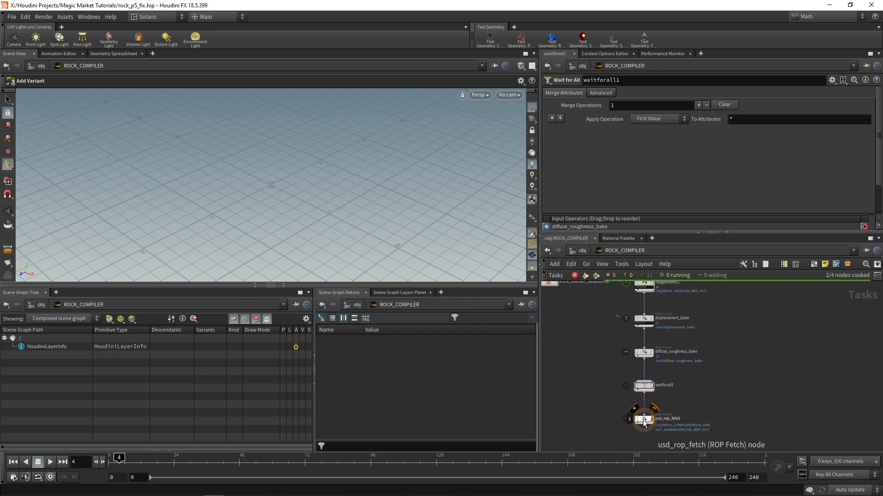
{"action": "right_click", "coordinate": [643, 421]}
{"action": "left_click", "coordinate": [757, 395]}
{"action": "middle_click_drag", "start_coordinate": [765, 382], "coordinate": [771, 346]}
{"action": "scroll", "coordinate": [754, 361], "scroll_direction": "up", "scroll_amount": 2}
{"action": "right_click", "coordinate": [608, 392]}
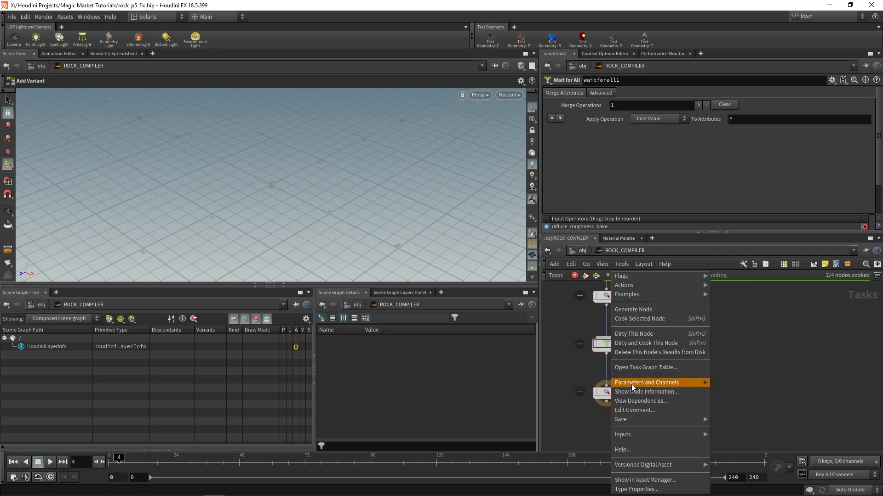
{"action": "left_click", "coordinate": [766, 347]}
{"action": "scroll", "coordinate": [680, 383], "scroll_direction": "down", "scroll_amount": 4}
{"action": "middle_click_drag", "start_coordinate": [667, 354], "coordinate": [672, 374]}
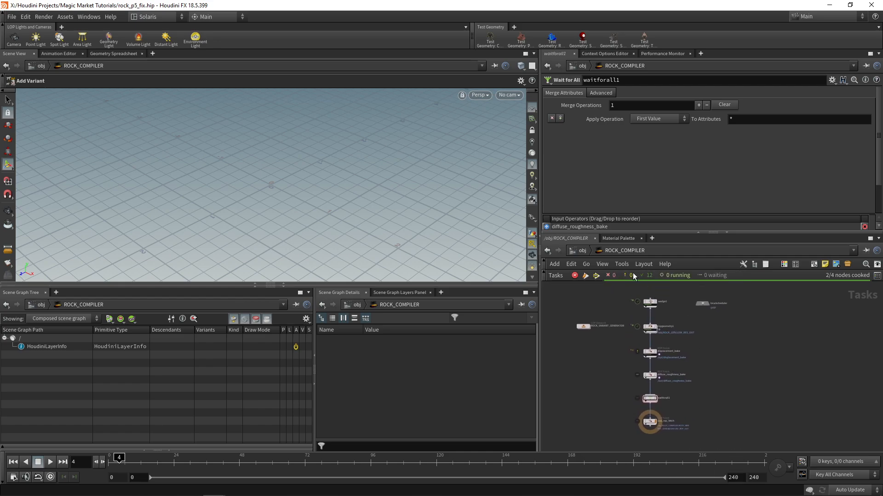
Step: Leave ROCK_COMPILER for the obj level and switch to the stage network
{"action": "left_click", "coordinate": [583, 251]}
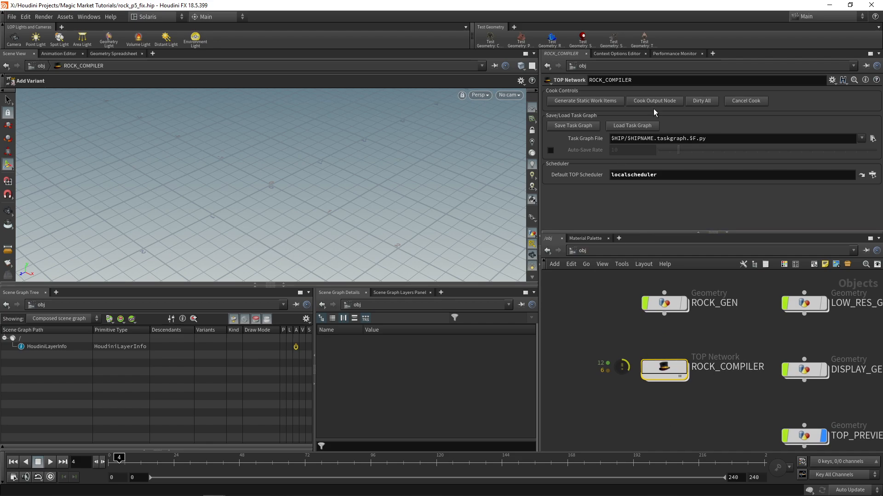
{"action": "key", "text": "h"}
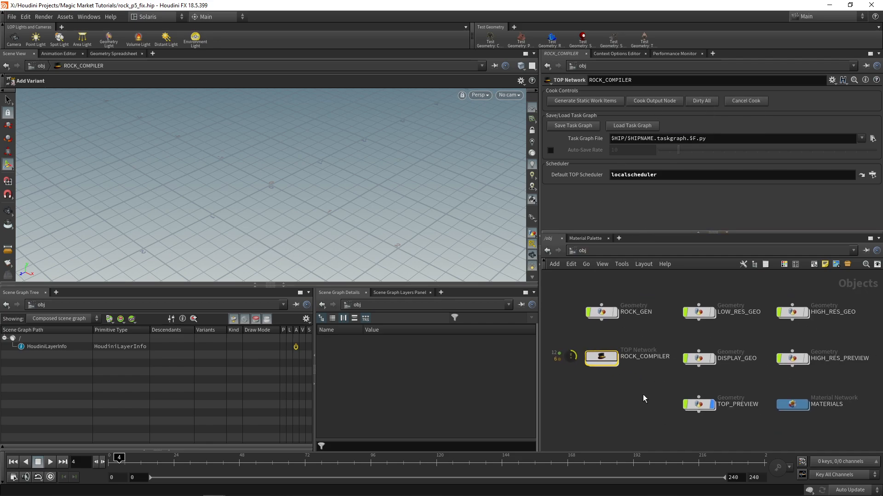
{"action": "left_click", "coordinate": [610, 251]}
{"action": "left_click", "coordinate": [626, 319]}
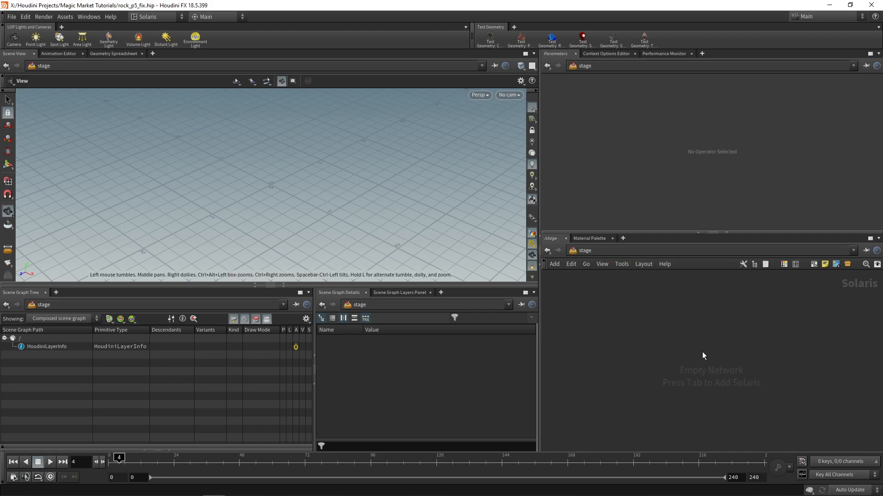
Step: Add a Reference node in the stage network and set its Reference File to RockCompiledAsset.usd from the usd assets folder
{"action": "key", "text": "Tab"}
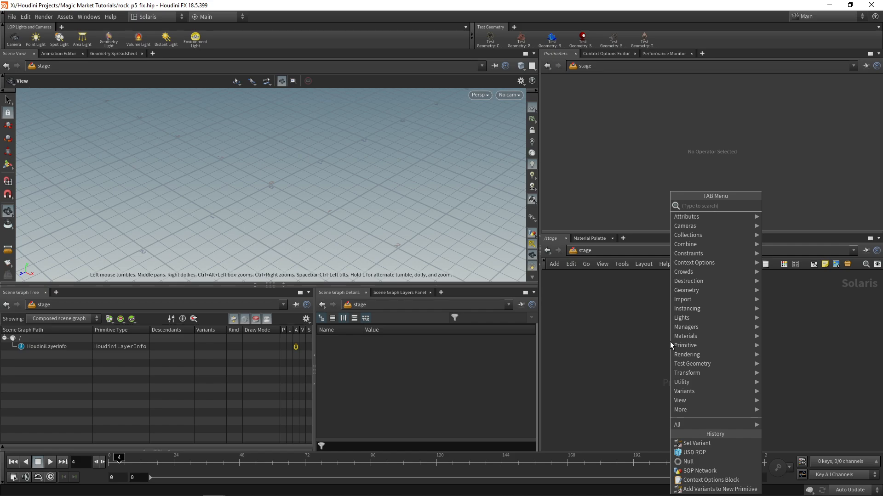
{"action": "type", "text": "refe"}
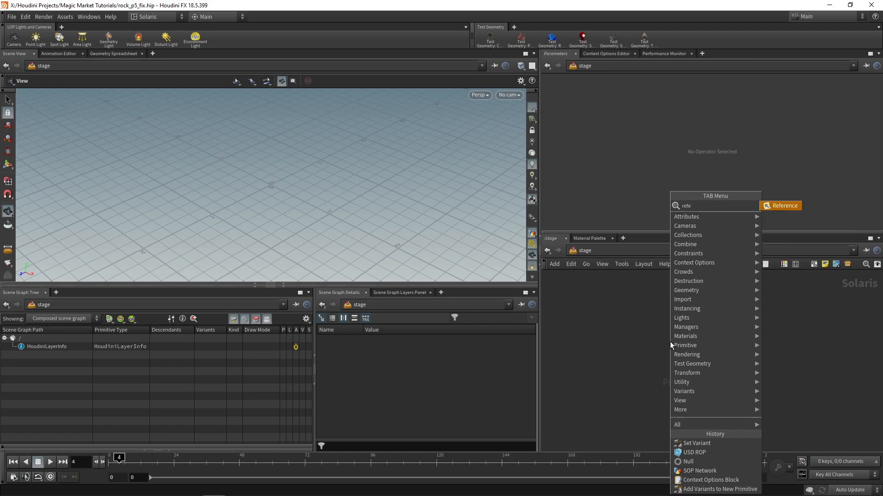
{"action": "key", "text": "Return"}
{"action": "left_click", "coordinate": [669, 341]}
{"action": "scroll", "coordinate": [768, 181], "scroll_direction": "down", "scroll_amount": 3}
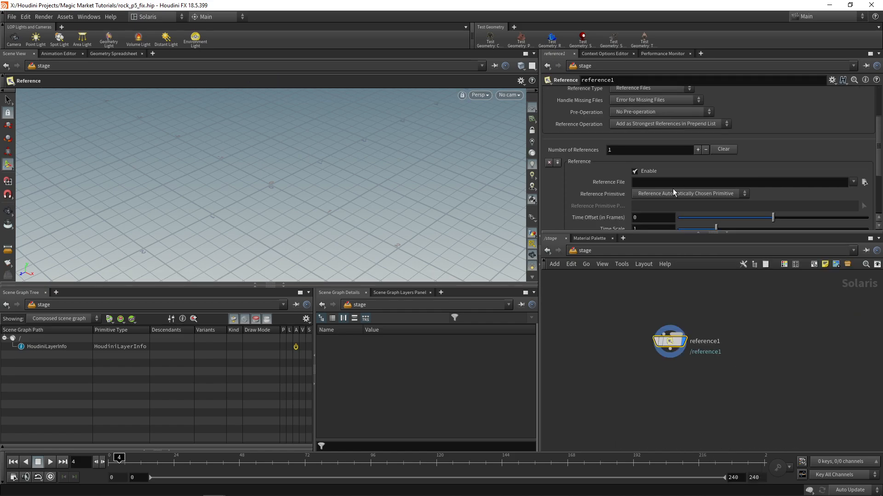
{"action": "left_click", "coordinate": [863, 183]}
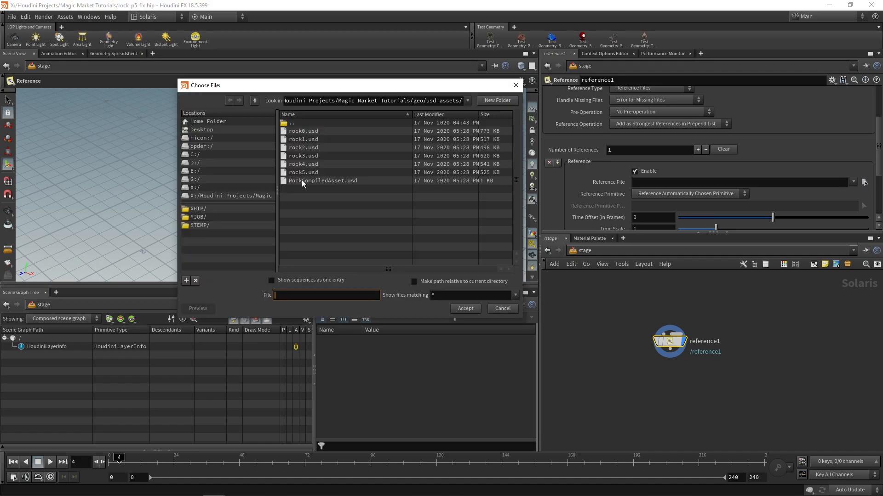
{"action": "double_click", "coordinate": [325, 180]}
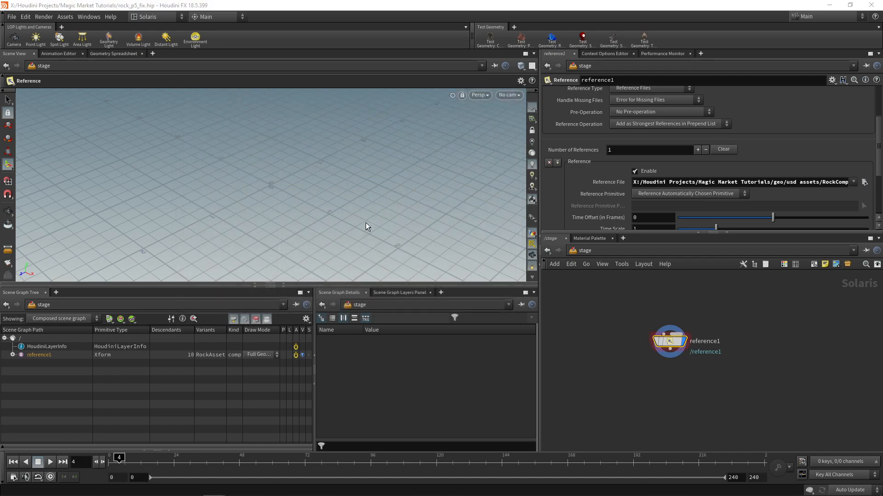
Step: Add an Explore Variants node below reference1, wired to its output, and inspect the laid-out rock variants
{"action": "left_click_drag", "start_coordinate": [168, 181], "coordinate": [226, 150], "text": "alt"}
{"action": "key", "text": "Tab"}
{"action": "type", "text": "explo"}
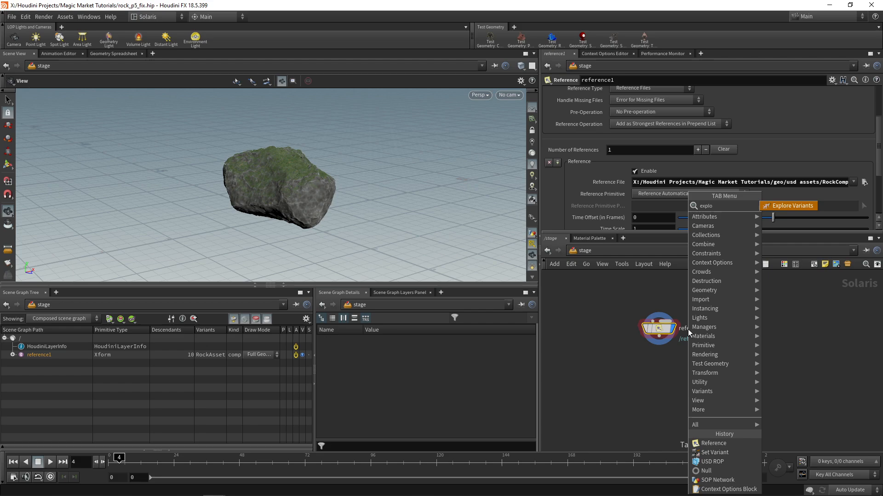
{"action": "key", "text": "Return"}
{"action": "left_click", "coordinate": [662, 385]}
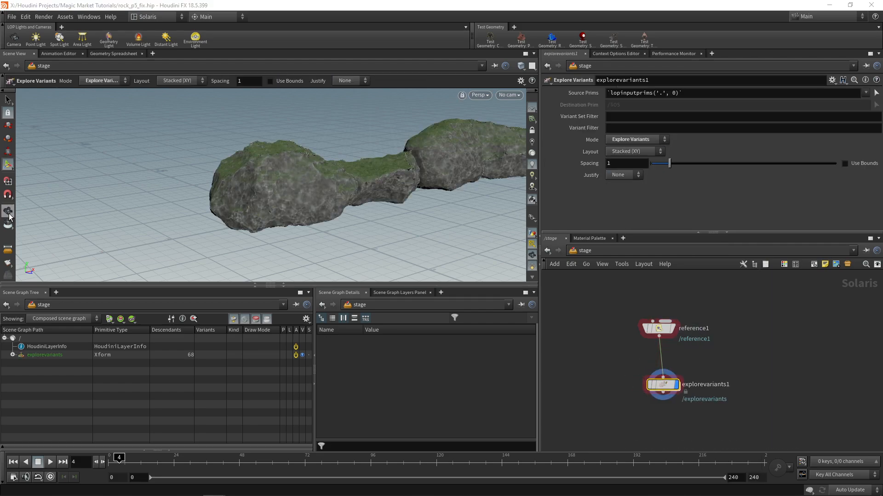
{"action": "key", "text": "Escape"}
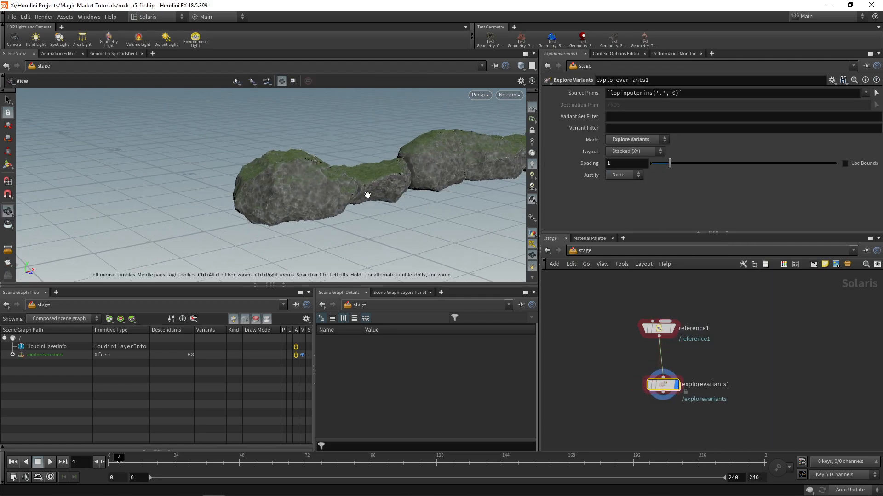
{"action": "left_click_drag", "start_coordinate": [367, 193], "coordinate": [276, 208]}
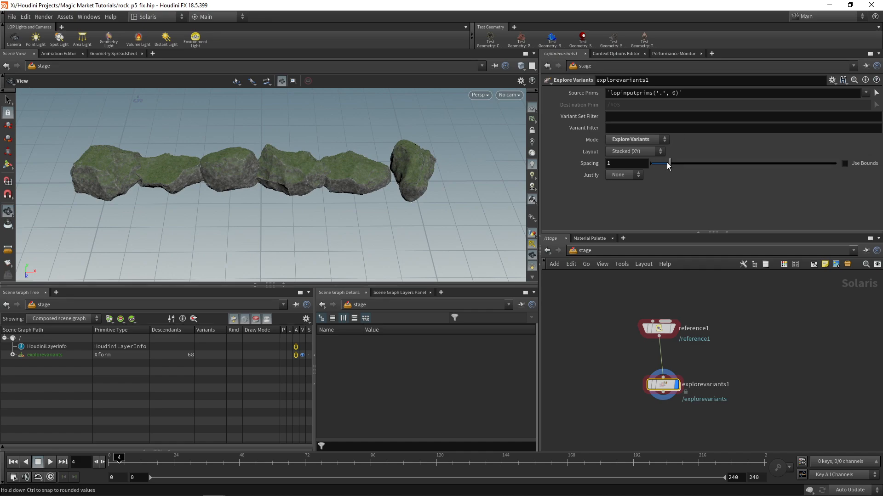
Step: Set the spacing between the rocks in explorevariants1 to 1.67
{"action": "left_click_drag", "start_coordinate": [669, 163], "coordinate": [684, 165]}
{"action": "scroll", "coordinate": [400, 174], "scroll_direction": "down", "scroll_amount": 3}
{"action": "left_click_drag", "start_coordinate": [399, 173], "coordinate": [281, 184]}
Step: Add a Set Variant node beside explorevariants1 and wire reference1's output into it
{"action": "middle_click_drag", "start_coordinate": [742, 326], "coordinate": [726, 321]}
{"action": "key", "text": "Tab"}
{"action": "type", "text": "set"}
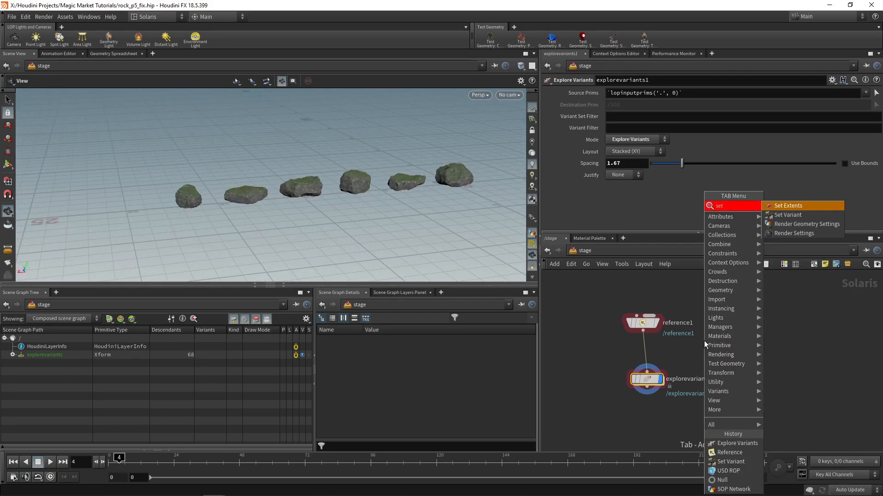
{"action": "type", "text": "var"}
{"action": "key", "text": "Return"}
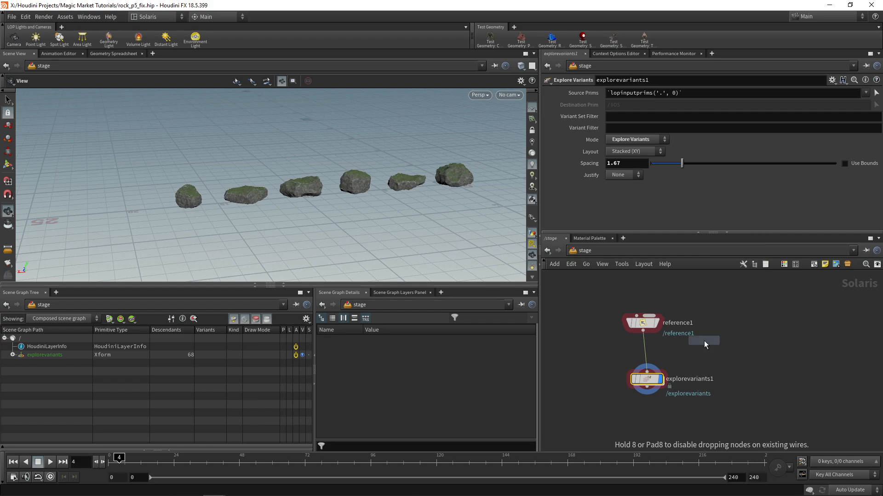
{"action": "left_click", "coordinate": [746, 410]}
{"action": "left_click_drag", "start_coordinate": [643, 331], "coordinate": [747, 380]}
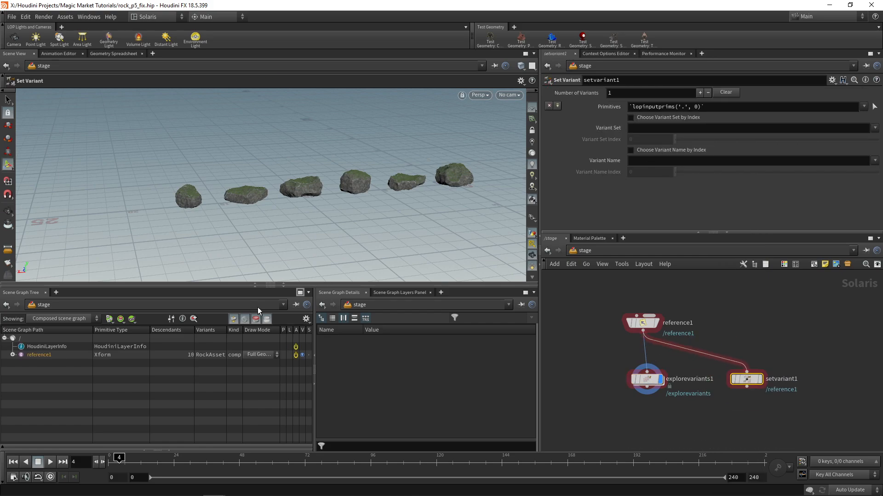
Step: Set setvariant1's Variant Set to RockAsset and its Variant Name to rock0, and display the node's result
{"action": "left_click", "coordinate": [874, 128]}
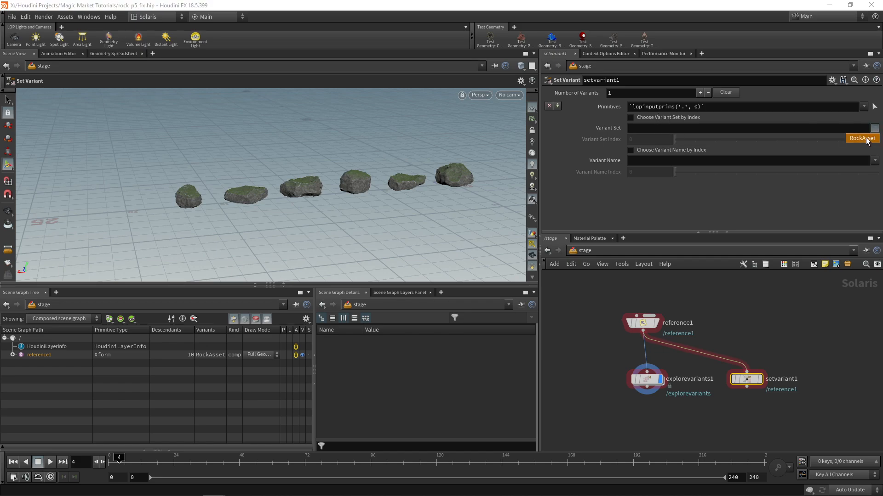
{"action": "left_click", "coordinate": [866, 138]}
{"action": "left_click", "coordinate": [874, 161]}
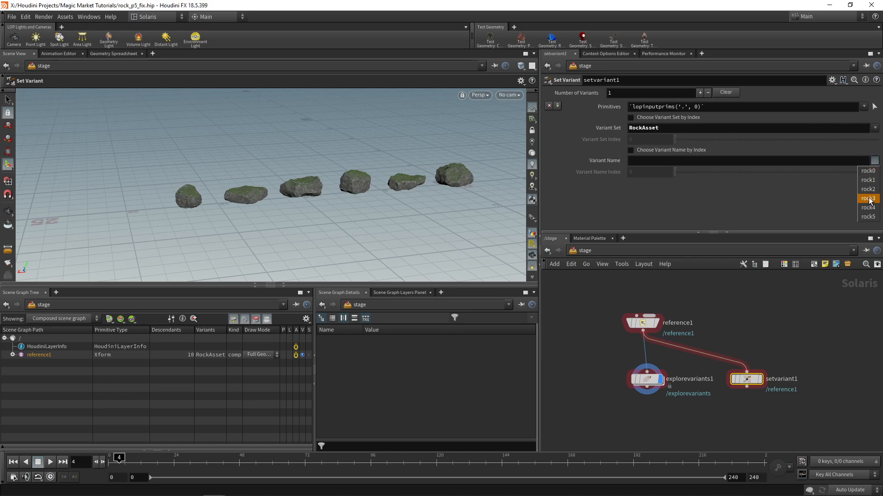
{"action": "left_click", "coordinate": [872, 171]}
{"action": "left_click", "coordinate": [874, 163]}
{"action": "left_click", "coordinate": [874, 163]}
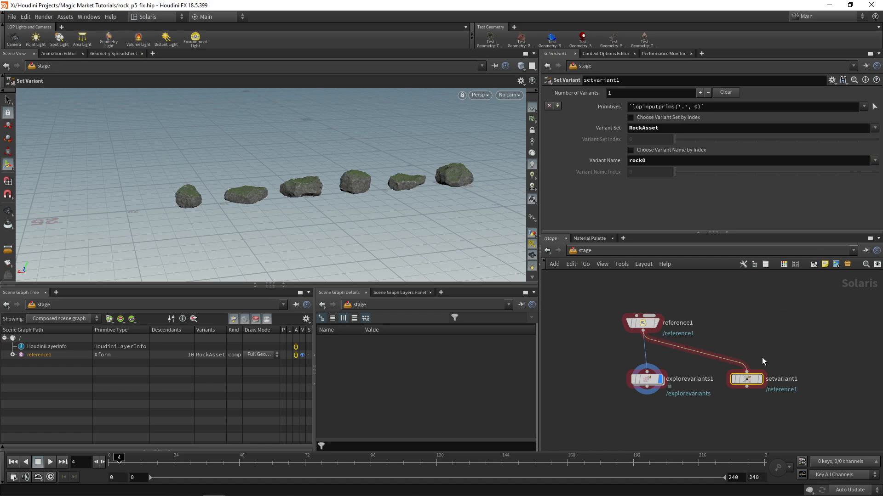
{"action": "left_click", "coordinate": [759, 379]}
Step: Switch setvariant1's Variant Name through rock1, rock2, rock3, rock4 and rock5 to preview each rock
{"action": "left_click", "coordinate": [874, 161]}
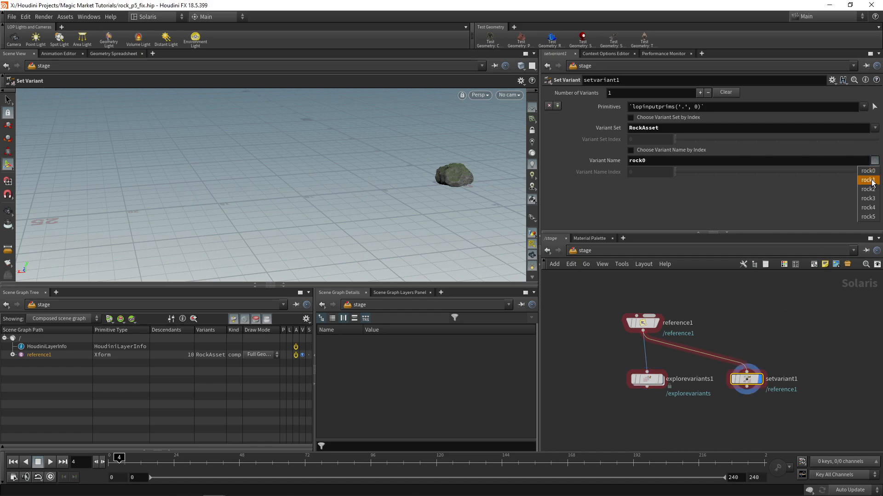
{"action": "left_click", "coordinate": [868, 181]}
{"action": "left_click", "coordinate": [874, 160]}
{"action": "left_click", "coordinate": [868, 189]}
{"action": "left_click", "coordinate": [874, 160]}
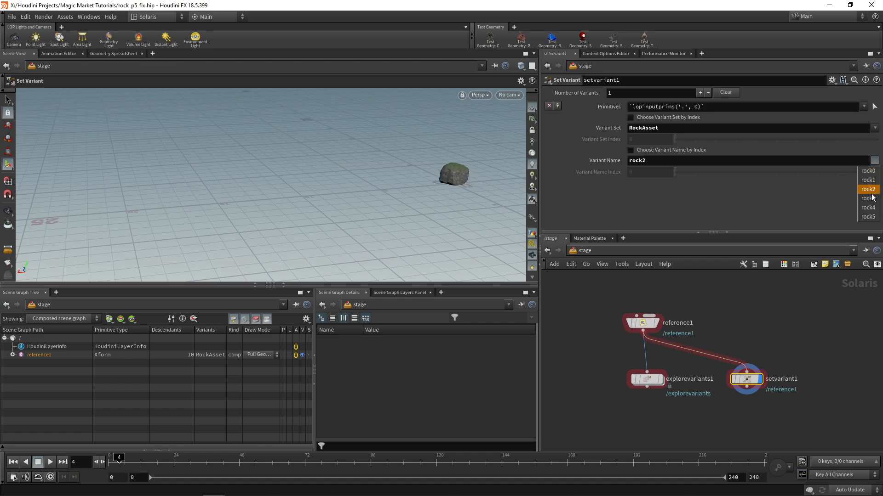
{"action": "left_click", "coordinate": [868, 198]}
{"action": "left_click", "coordinate": [874, 160]}
{"action": "left_click", "coordinate": [868, 207]}
{"action": "left_click", "coordinate": [874, 161]}
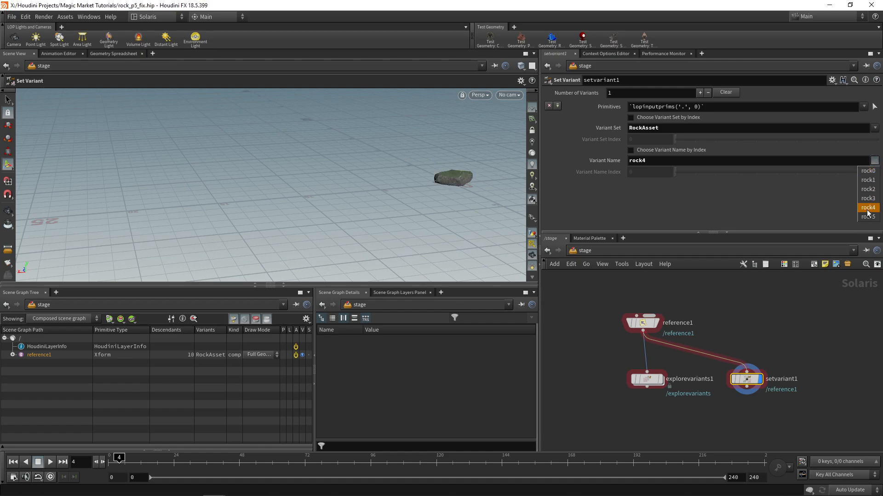
{"action": "left_click", "coordinate": [868, 216]}
{"action": "left_click", "coordinate": [874, 161]}
Step: Display explorevariants1 again and delete the setvariant1 node
{"action": "left_click", "coordinate": [661, 379]}
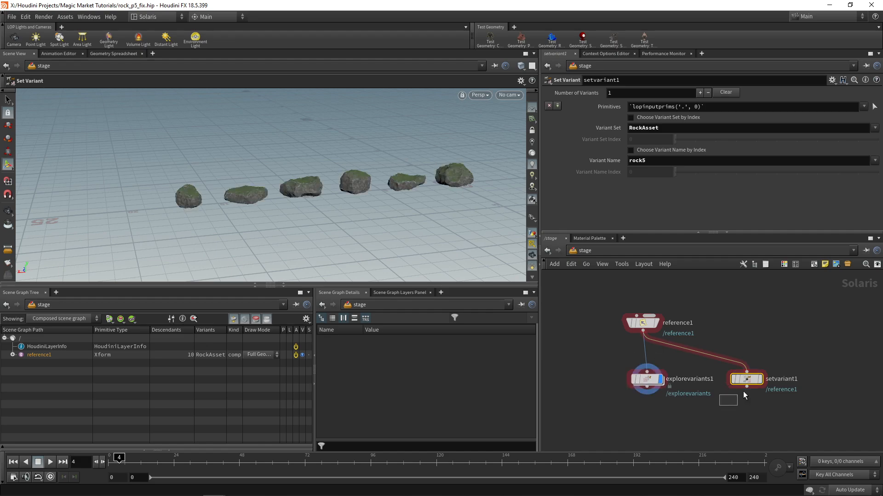
{"action": "key", "text": "Delete"}
{"action": "left_click_drag", "start_coordinate": [459, 261], "coordinate": [326, 269]}
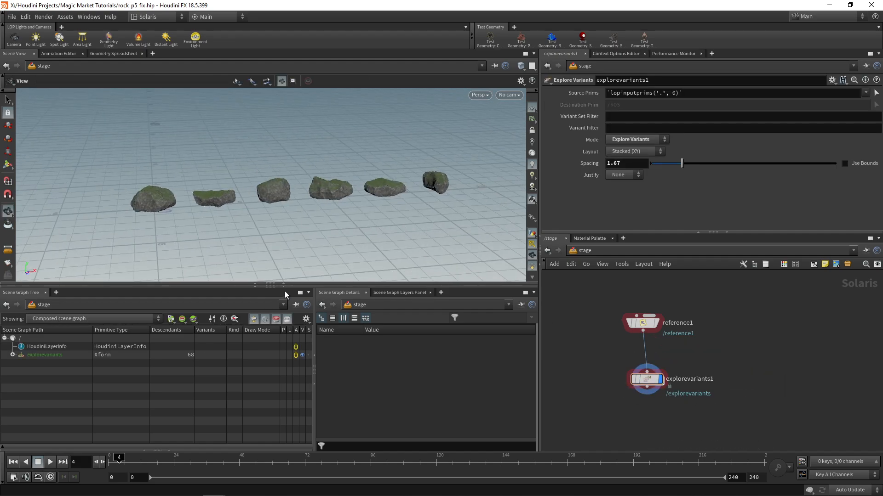
Step: Collapse the scene graph panes to enlarge the viewport and add an area light below explorevariants1
{"action": "left_click", "coordinate": [283, 289]}
{"action": "left_click_drag", "start_coordinate": [276, 241], "coordinate": [400, 236]}
{"action": "left_click", "coordinate": [75, 44]}
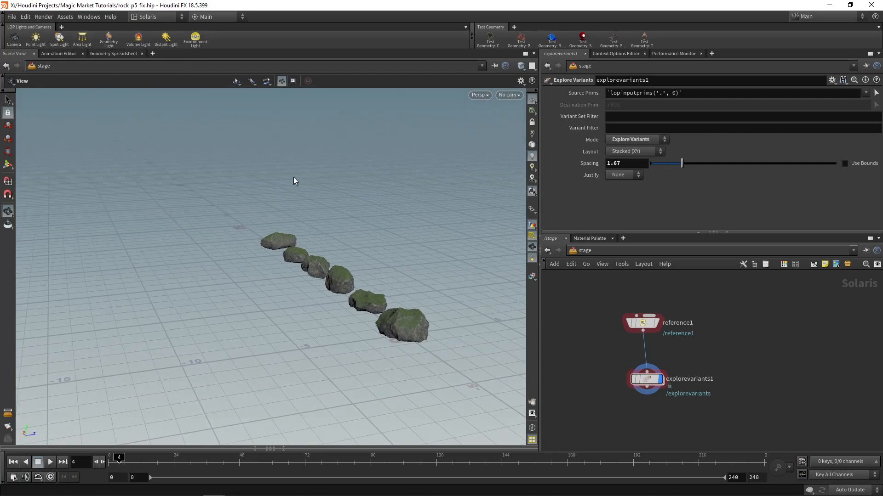
{"action": "left_click_drag", "start_coordinate": [233, 241], "coordinate": [154, 81]}
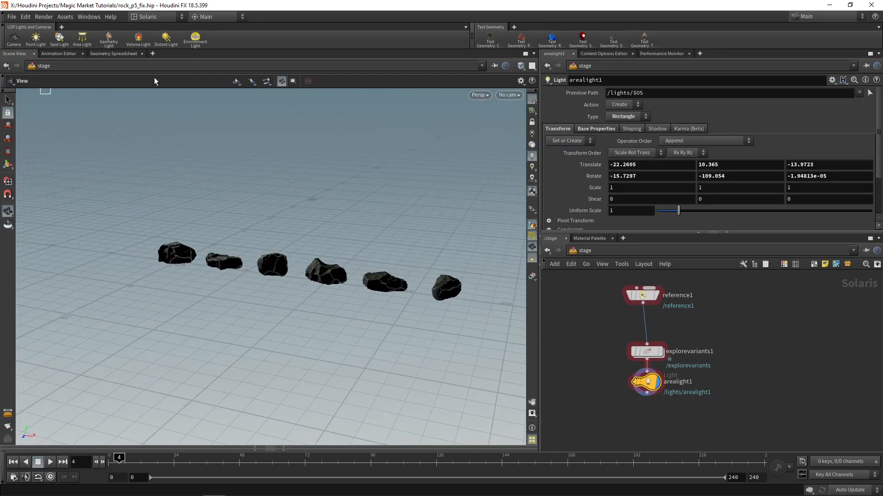
Step: Add a dome light below arealight1 and browse the E:/ drive for its texture image
{"action": "left_click", "coordinate": [197, 41]}
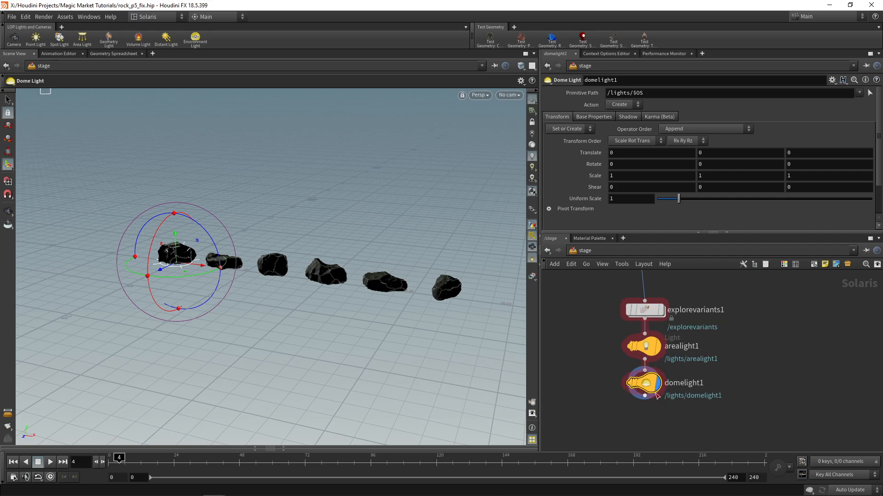
{"action": "left_click", "coordinate": [867, 166]}
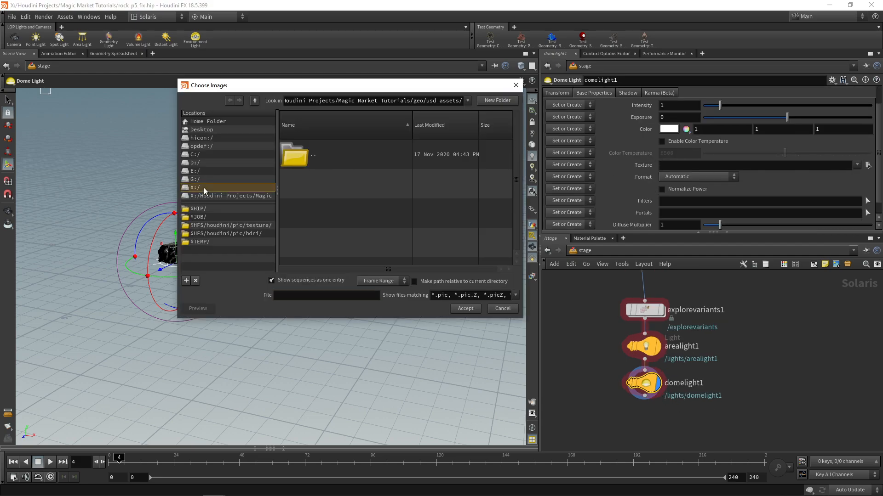
{"action": "left_click", "coordinate": [215, 171]}
{"action": "scroll", "coordinate": [324, 202], "scroll_direction": "down", "scroll_amount": 3}
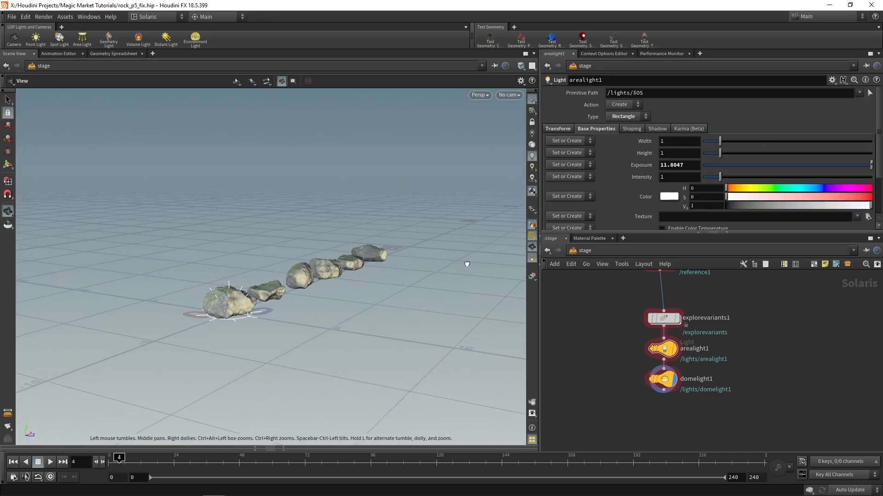
Step: Create a camera framing the row of rocks and render the viewport with Karma (Beta)
{"action": "left_click_drag", "start_coordinate": [468, 262], "coordinate": [359, 258]}
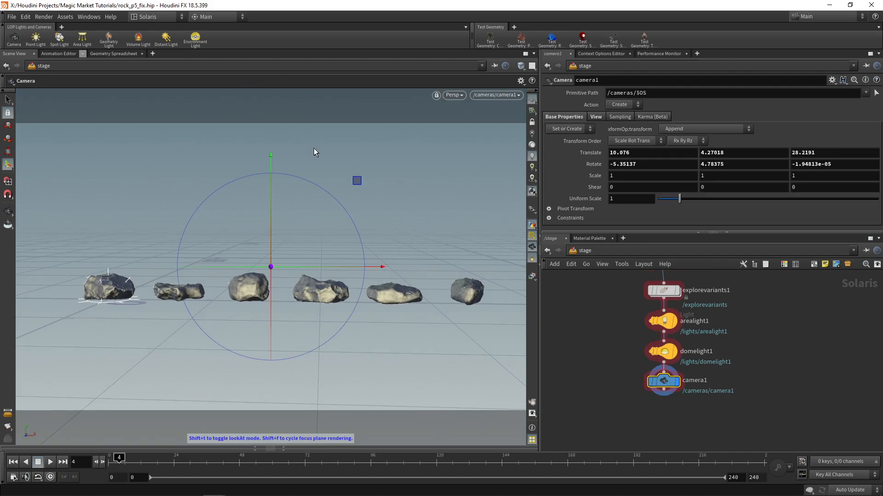
{"action": "left_click", "coordinate": [459, 94]}
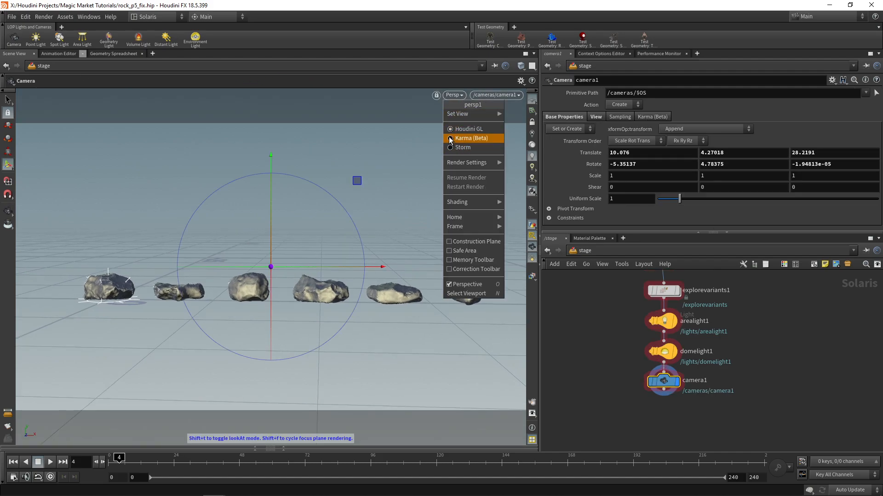
{"action": "left_click", "coordinate": [469, 138]}
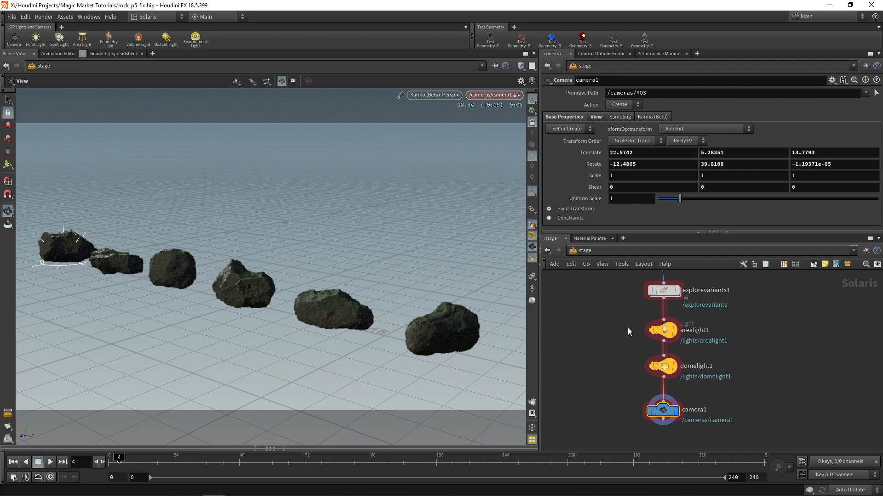
{"action": "middle_click_drag", "start_coordinate": [627, 328], "coordinate": [624, 399]}
{"action": "scroll", "coordinate": [618, 396], "scroll_direction": "down", "scroll_amount": 2}
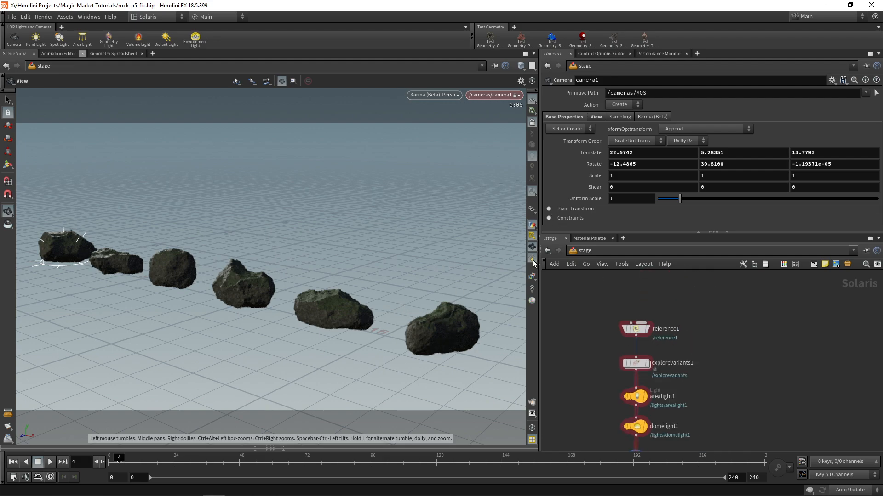
Step: Return the viewport to Houdini GL and open ROCK_VARIANT_GENERATOR inside ROCK_COMPILER at the obj level
{"action": "left_click", "coordinate": [495, 96]}
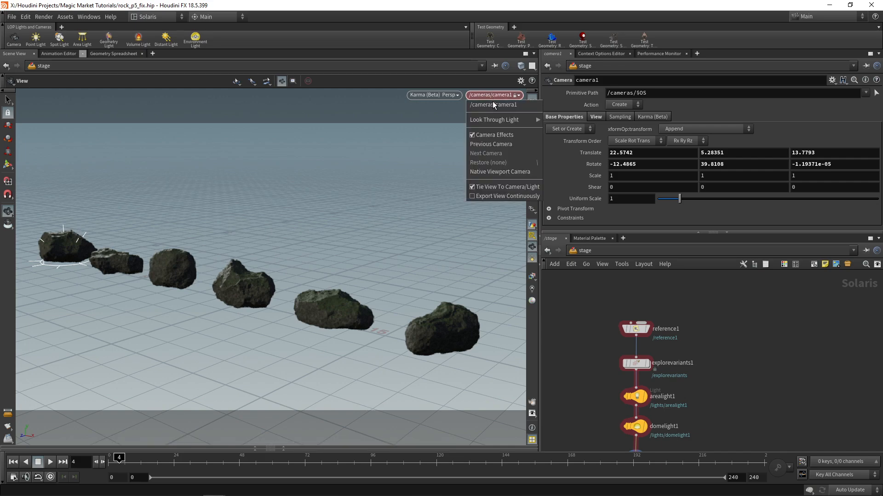
{"action": "left_click", "coordinate": [585, 251]}
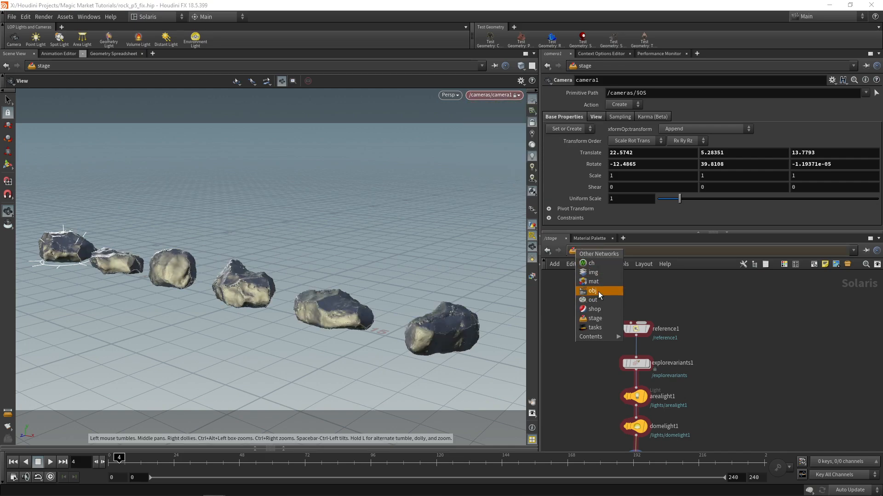
{"action": "left_click", "coordinate": [597, 293]}
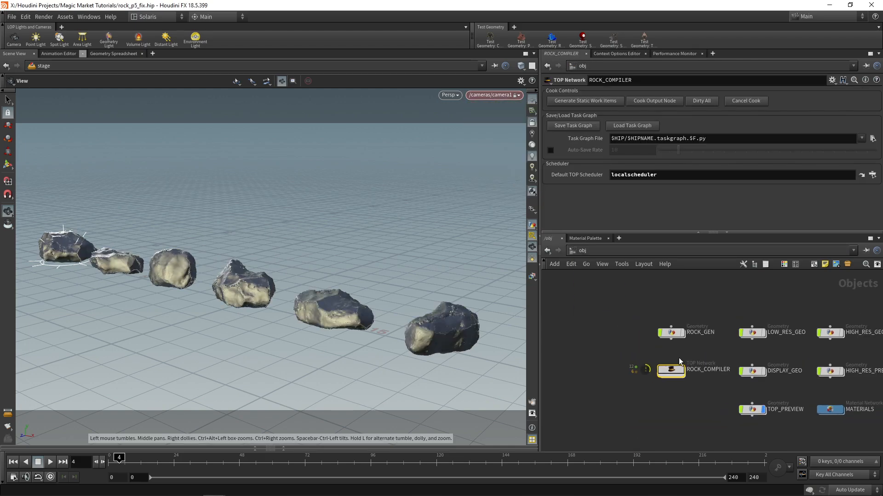
{"action": "left_click", "coordinate": [669, 331]}
{"action": "left_click", "coordinate": [669, 369]}
{"action": "double_click", "coordinate": [669, 369]}
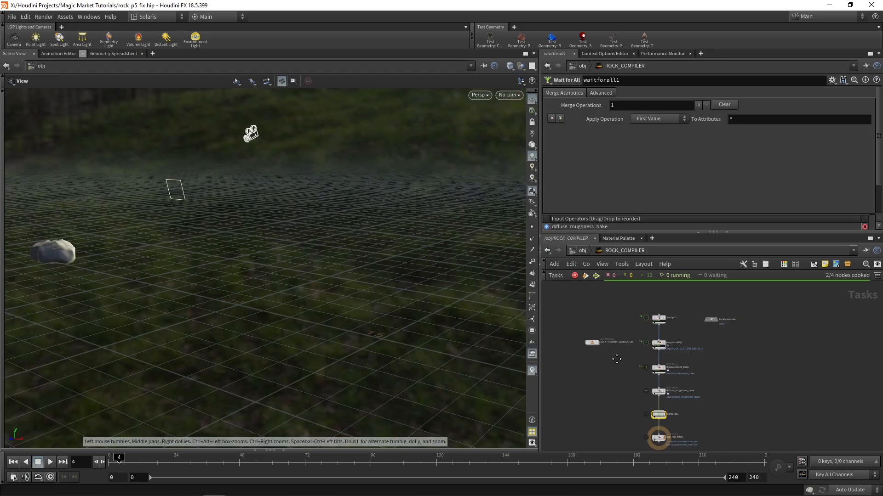
{"action": "double_click", "coordinate": [594, 345]}
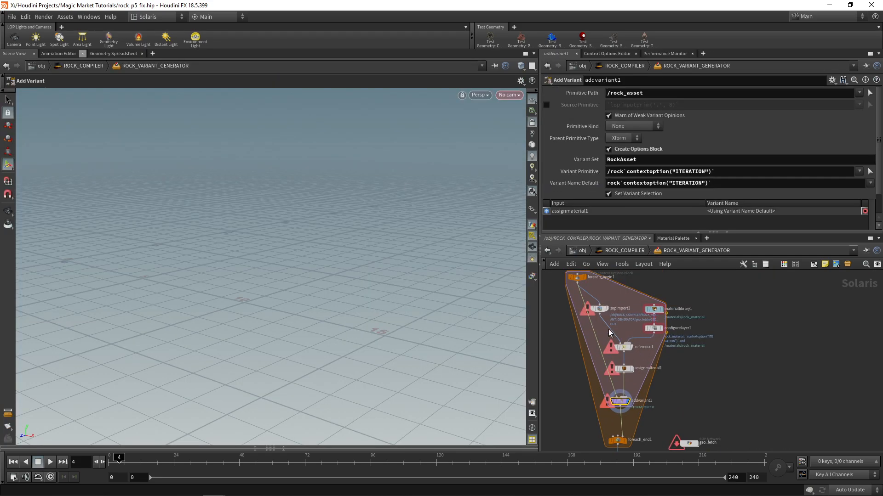
Step: Enable Treat Polygons as Subdivision Surfaces in the Geometry Handling settings of sopimport1
{"action": "scroll", "coordinate": [593, 276], "scroll_direction": "up", "scroll_amount": 2}
{"action": "left_click", "coordinate": [602, 327]}
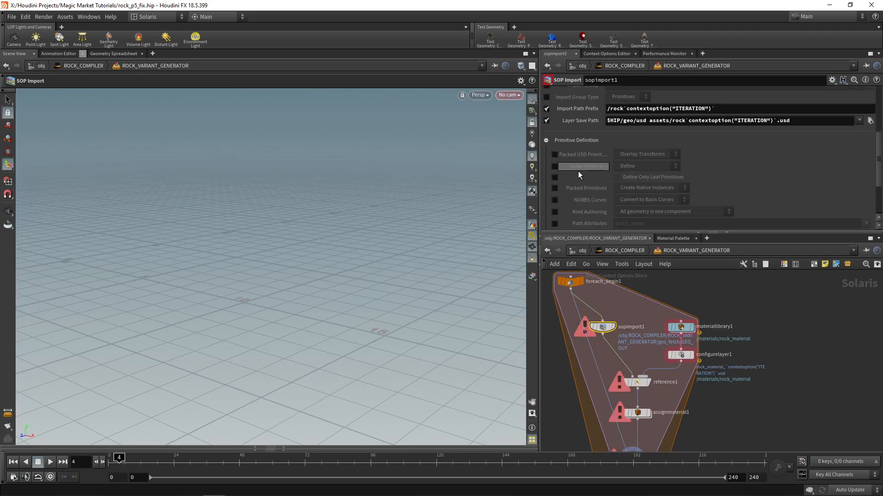
{"action": "scroll", "coordinate": [605, 182], "scroll_direction": "down", "scroll_amount": 3}
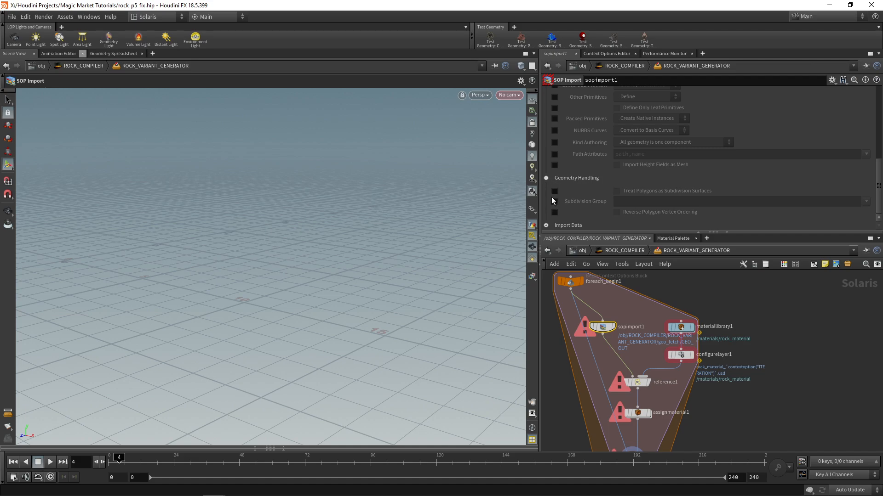
{"action": "left_click", "coordinate": [554, 191]}
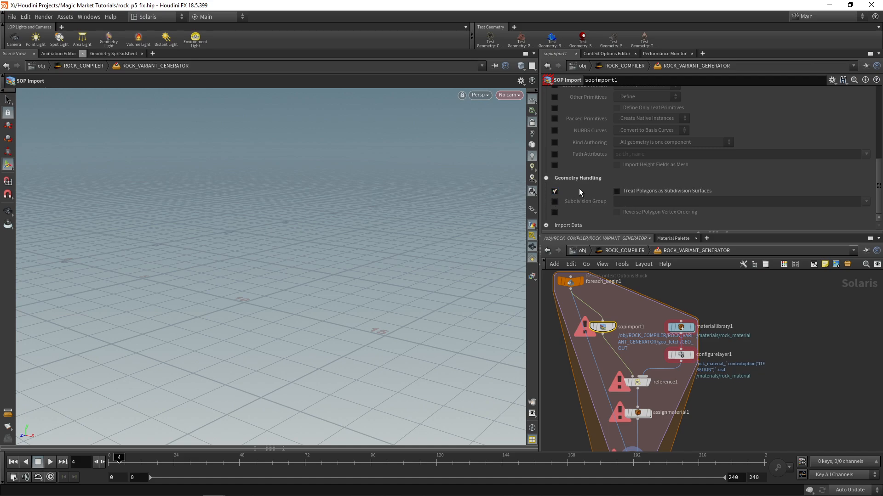
{"action": "left_click", "coordinate": [618, 191]}
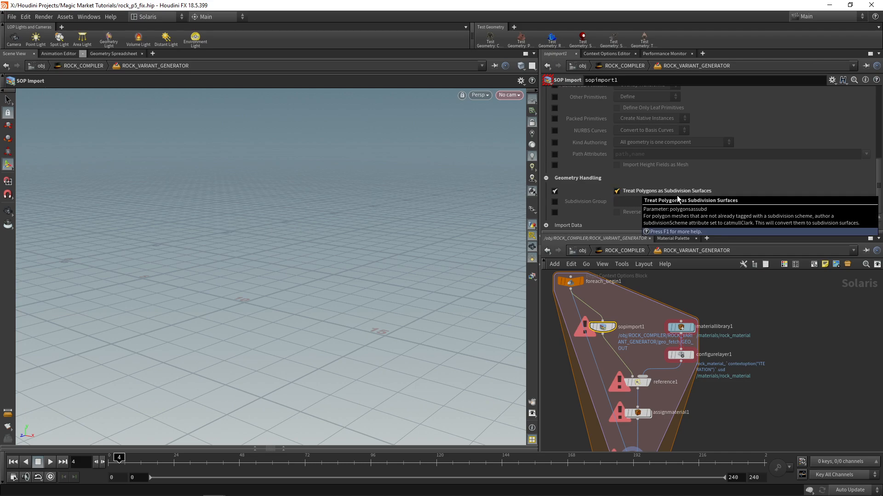
Step: Go back up to ROCK_COMPILER and duplicate waitforall1 and usd_rop_fetch beside the bake nodes
{"action": "left_click", "coordinate": [624, 66]}
{"action": "scroll", "coordinate": [671, 385], "scroll_direction": "down", "scroll_amount": 2}
{"action": "middle_click_drag", "start_coordinate": [708, 430], "coordinate": [651, 402]}
{"action": "scroll", "coordinate": [680, 380], "scroll_direction": "up", "scroll_amount": 2}
{"action": "scroll", "coordinate": [651, 403], "scroll_direction": "down", "scroll_amount": 1}
{"action": "left_click_drag", "start_coordinate": [610, 432], "coordinate": [740, 321]}
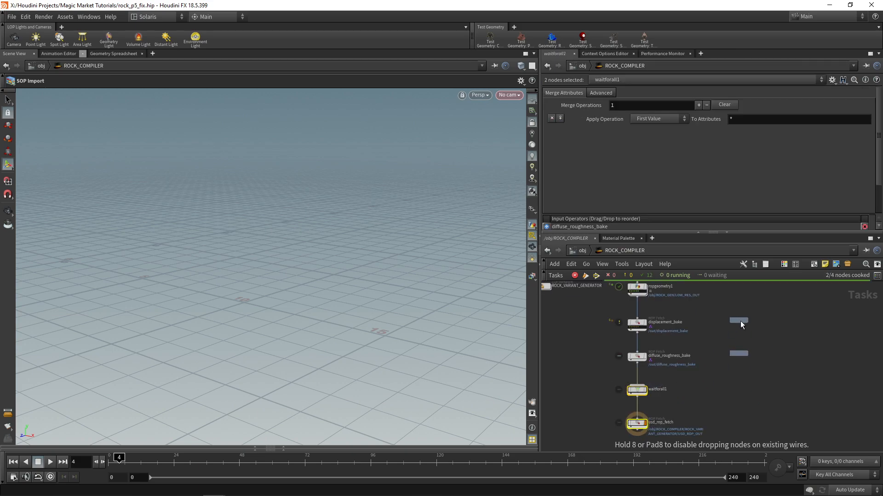
Step: Wire ropgeometry1 into waitforall2 and delete its connection from diffuse_roughness_bake
{"action": "middle_click_drag", "start_coordinate": [717, 296], "coordinate": [699, 348]}
{"action": "left_click", "coordinate": [648, 361]}
{"action": "scroll", "coordinate": [646, 363], "scroll_direction": "up", "scroll_amount": 2}
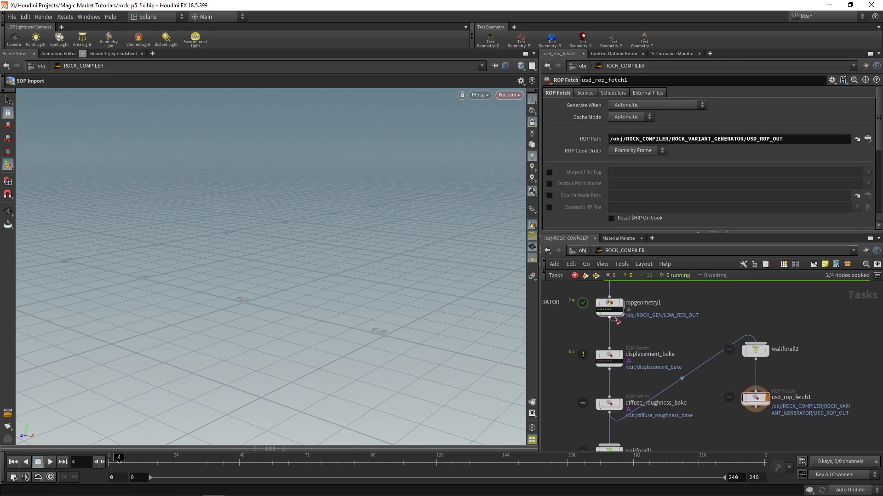
{"action": "left_click_drag", "start_coordinate": [615, 318], "coordinate": [755, 343]}
{"action": "middle_click_drag", "start_coordinate": [811, 358], "coordinate": [774, 324]}
{"action": "left_click", "coordinate": [681, 321]}
{"action": "key", "text": "Delete"}
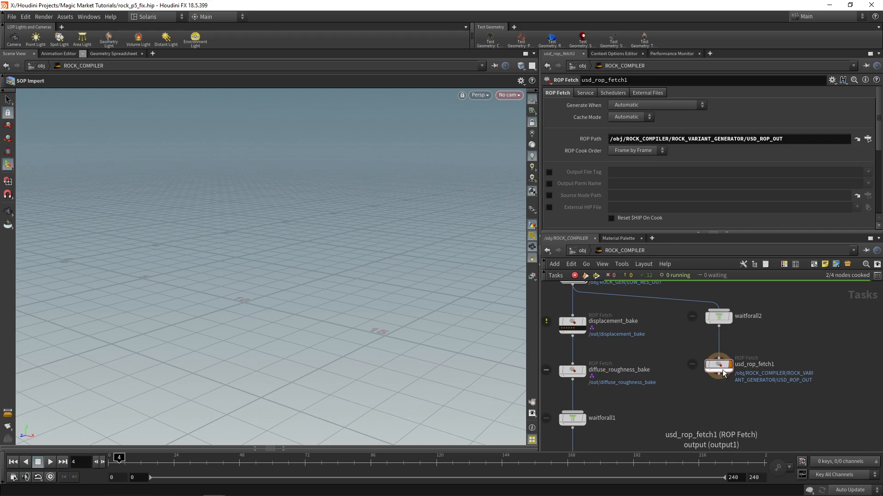
Step: Cook usd_rop_fetch1, saving the hip file changes before cooking
{"action": "right_click", "coordinate": [723, 373]}
{"action": "left_click", "coordinate": [763, 355]}
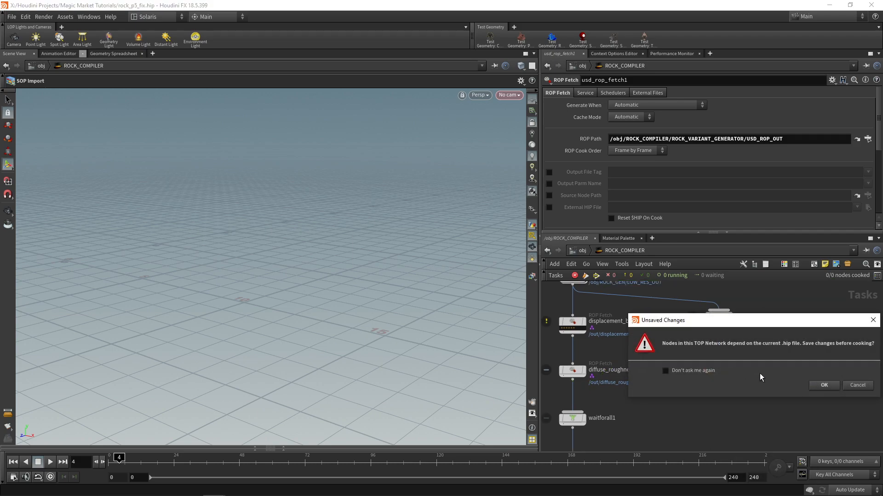
{"action": "left_click", "coordinate": [825, 384]}
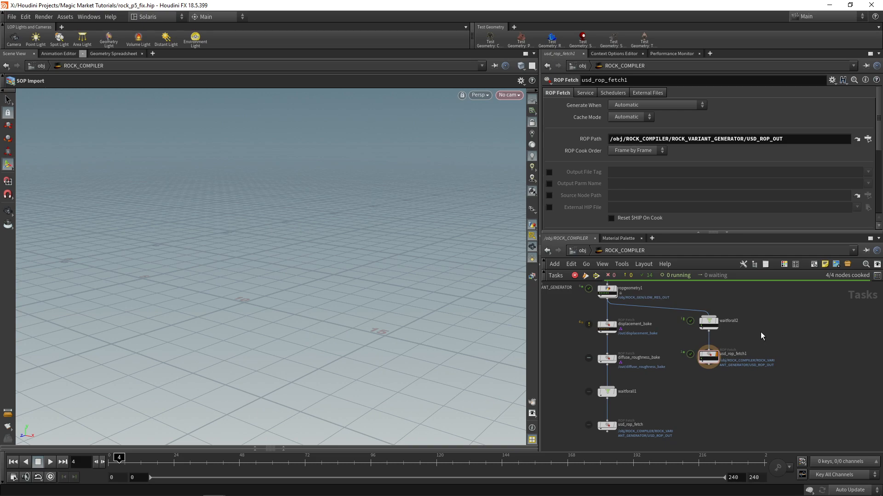
Step: Switch from ROCK_COMPILER to the stage network and set the viewport renderer to Karma (Beta)
{"action": "left_click", "coordinate": [583, 250]}
{"action": "left_click", "coordinate": [588, 250]}
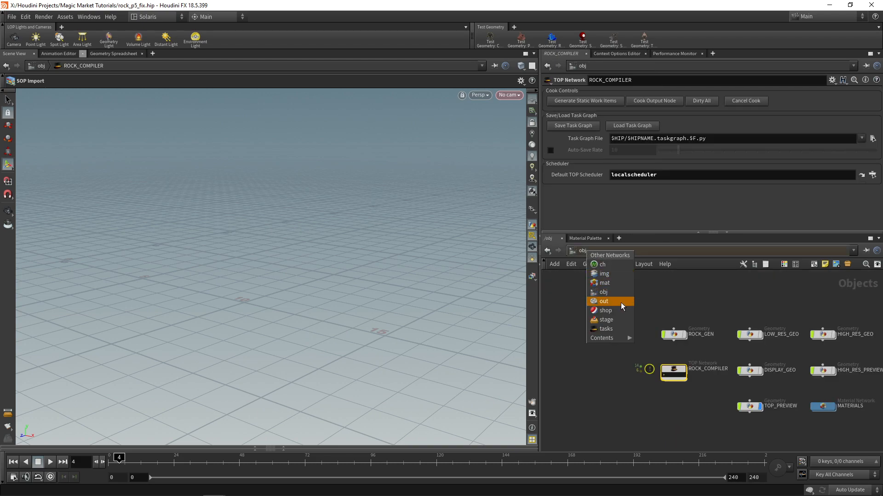
{"action": "left_click", "coordinate": [610, 319]}
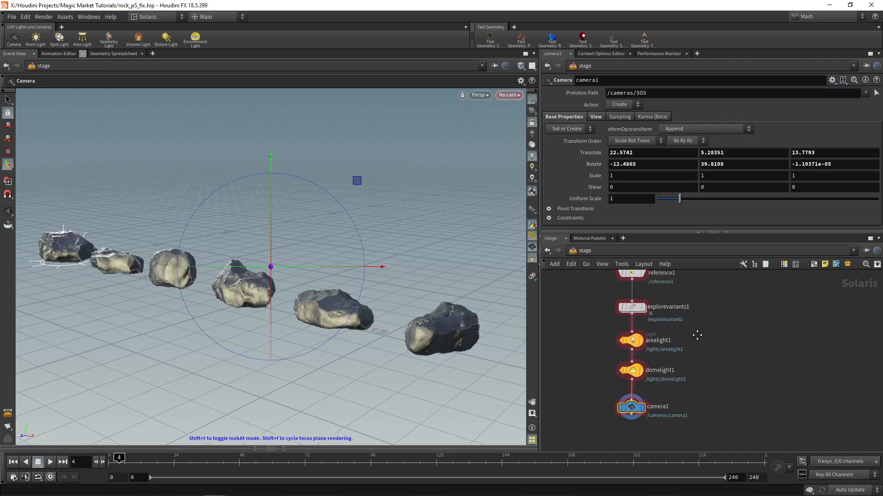
{"action": "scroll", "coordinate": [697, 336], "scroll_direction": "down", "scroll_amount": 2}
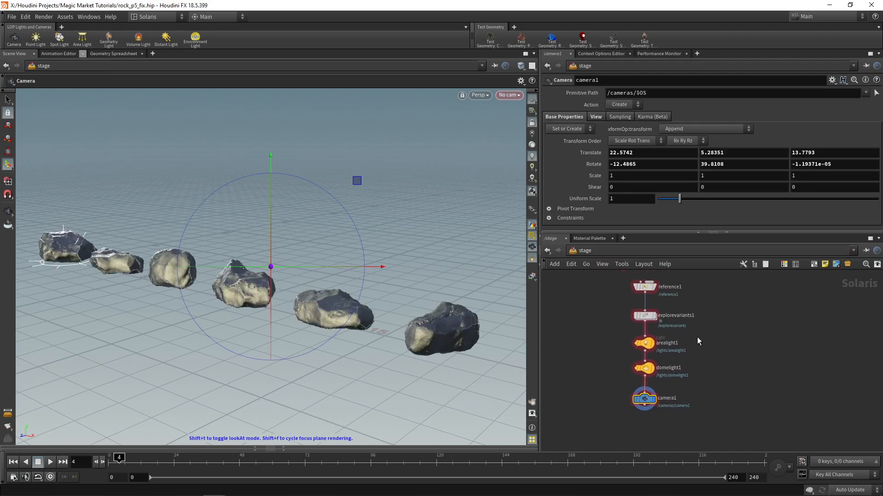
{"action": "middle_click_drag", "start_coordinate": [697, 337], "coordinate": [698, 343]}
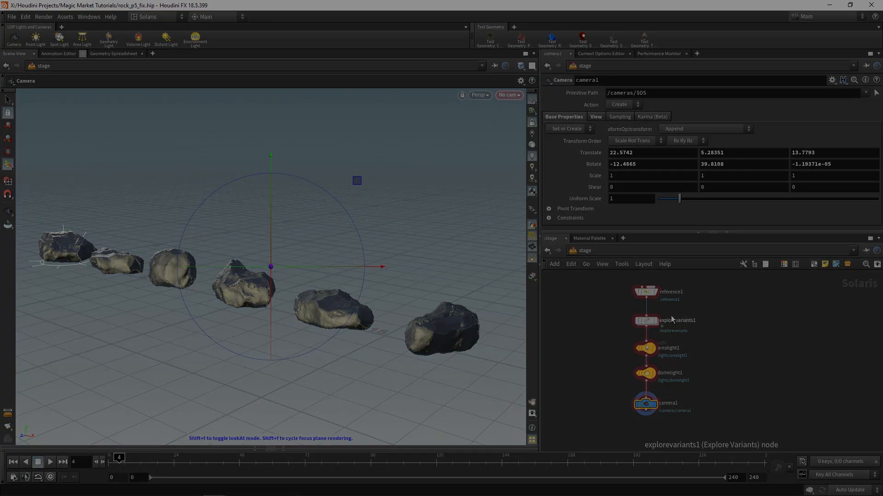
{"action": "left_click", "coordinate": [479, 95]}
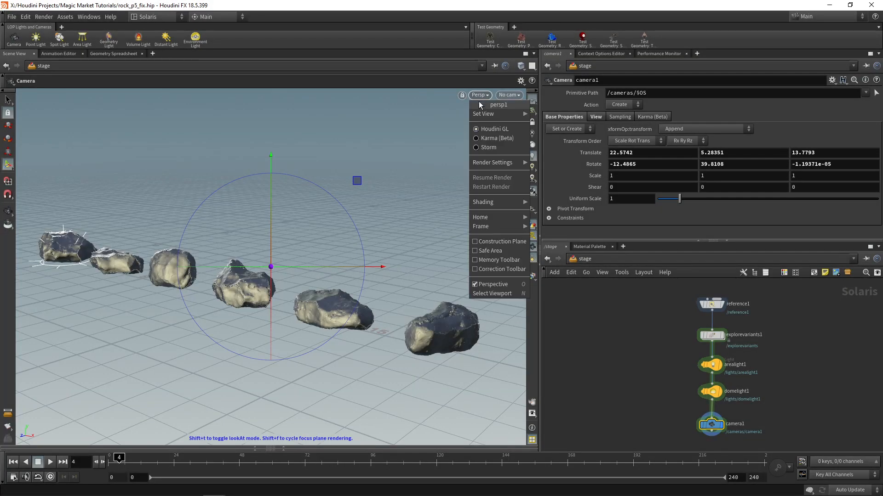
{"action": "left_click", "coordinate": [497, 138]}
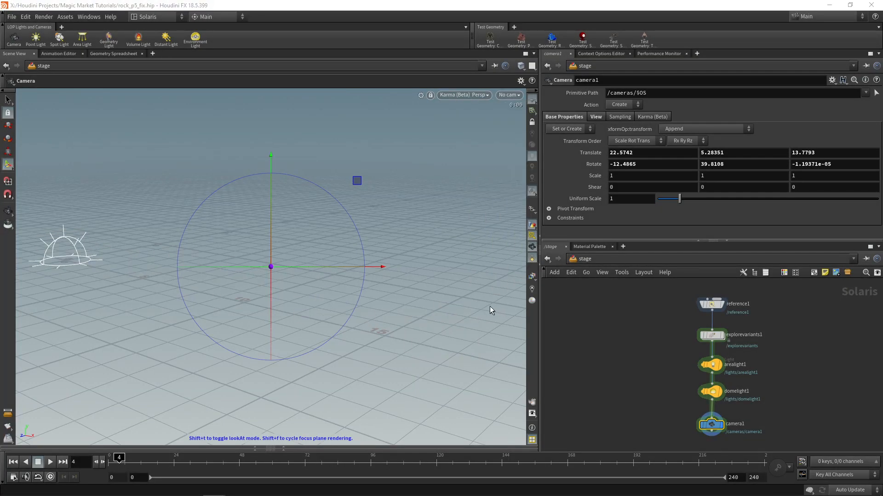
Step: Inspect the subdivided rock variants in the Karma viewport from several angles and distances
{"action": "left_click_drag", "start_coordinate": [263, 286], "coordinate": [404, 290], "text": "alt"}
{"action": "mouse_move", "coordinate": [295, 299]}
{"action": "left_mouse_down"}
{"action": "mouse_move", "coordinate": [106, 311]}
{"action": "mouse_move", "coordinate": [254, 252]}
{"action": "mouse_move", "coordinate": [315, 316]}
{"action": "mouse_move", "coordinate": [325, 357]}
{"action": "mouse_move", "coordinate": [335, 325]}
{"action": "mouse_move", "coordinate": [315, 256]}
{"action": "mouse_move", "coordinate": [292, 305]}
{"action": "left_mouse_up"}
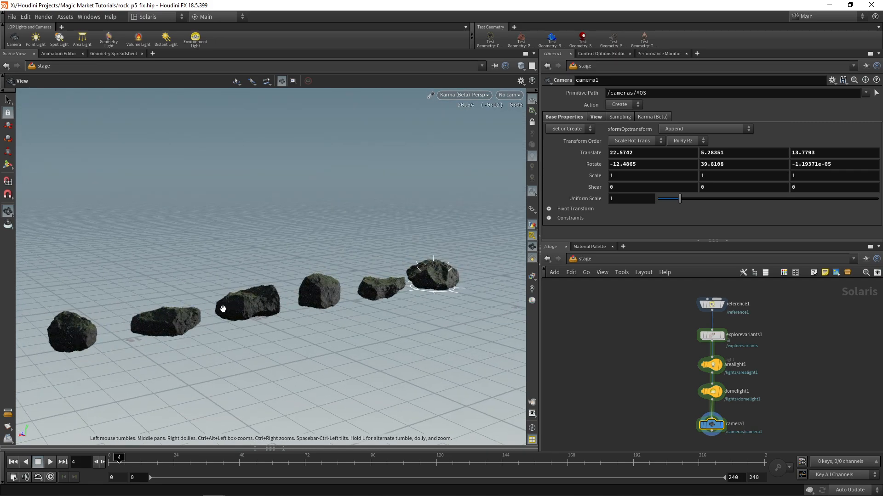
{"action": "left_click_drag", "start_coordinate": [244, 308], "coordinate": [285, 325]}
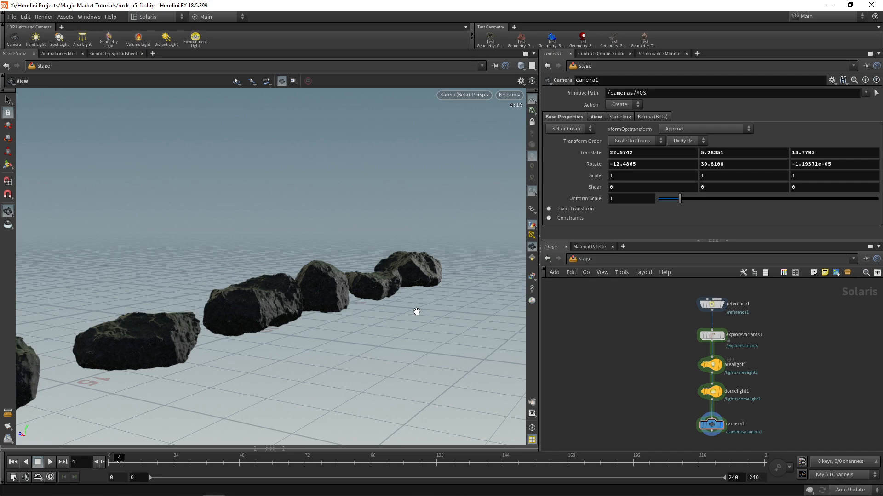
{"action": "right_click_drag", "start_coordinate": [281, 290], "coordinate": [203, 311]}
{"action": "left_click_drag", "start_coordinate": [202, 311], "coordinate": [267, 311]}
{"action": "left_click_drag", "start_coordinate": [155, 309], "coordinate": [100, 329]}
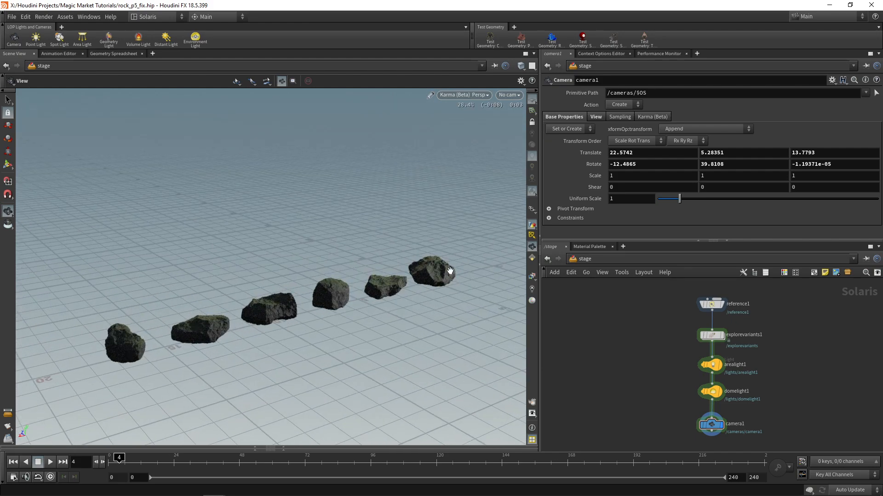
{"action": "left_click", "coordinate": [464, 95]}
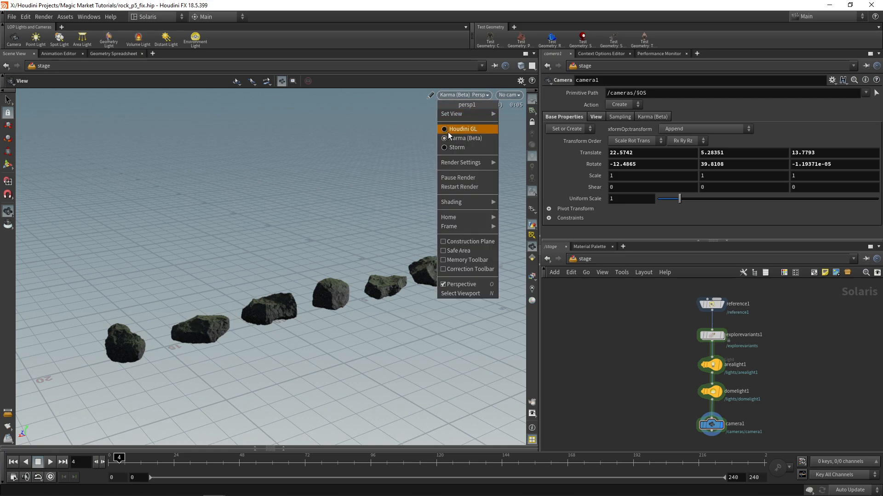
{"action": "left_click", "coordinate": [483, 95]}
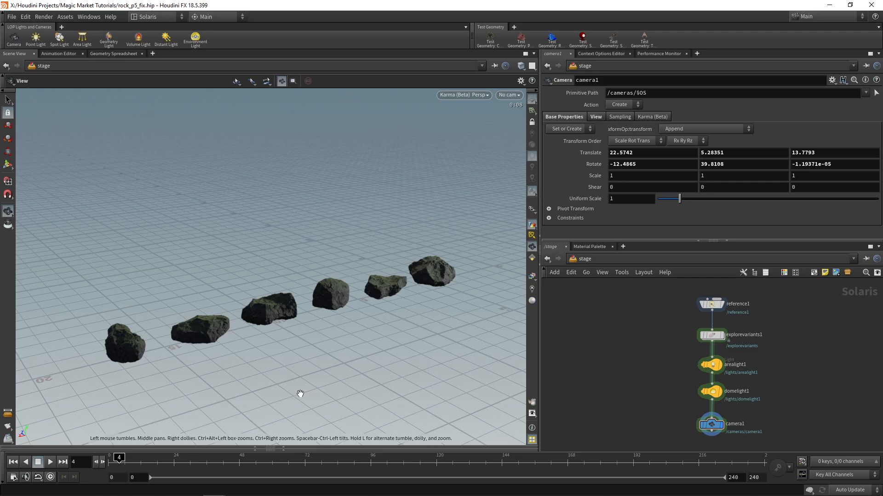
Step: Return to the obj network and examine the preview rock in the viewport from different angles
{"action": "left_click", "coordinate": [584, 259]}
{"action": "left_click", "coordinate": [619, 304]}
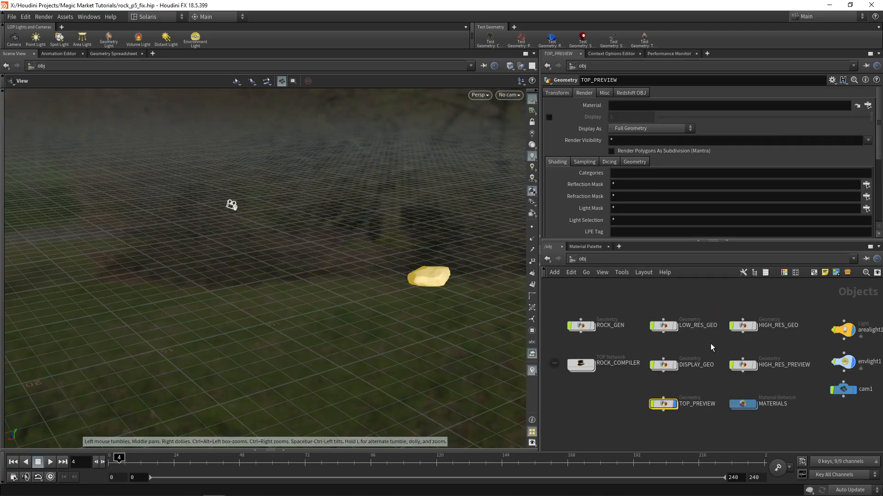
{"action": "scroll", "coordinate": [700, 343], "scroll_direction": "down", "scroll_amount": 2}
{"action": "middle_click_drag", "start_coordinate": [698, 343], "coordinate": [689, 338]}
{"action": "left_click", "coordinate": [699, 351]}
{"action": "left_click", "coordinate": [700, 342]}
{"action": "scroll", "coordinate": [701, 341], "scroll_direction": "up", "scroll_amount": 2}
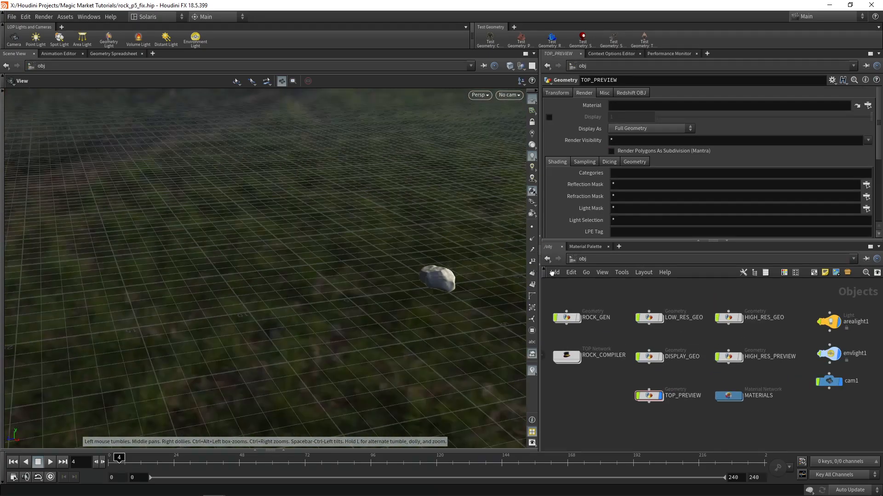
{"action": "left_click_drag", "start_coordinate": [552, 272], "coordinate": [406, 246]}
{"action": "middle_click_drag", "start_coordinate": [406, 247], "coordinate": [375, 252]}
{"action": "left_click_drag", "start_coordinate": [374, 253], "coordinate": [406, 243]}
{"action": "middle_click_drag", "start_coordinate": [406, 243], "coordinate": [335, 234]}
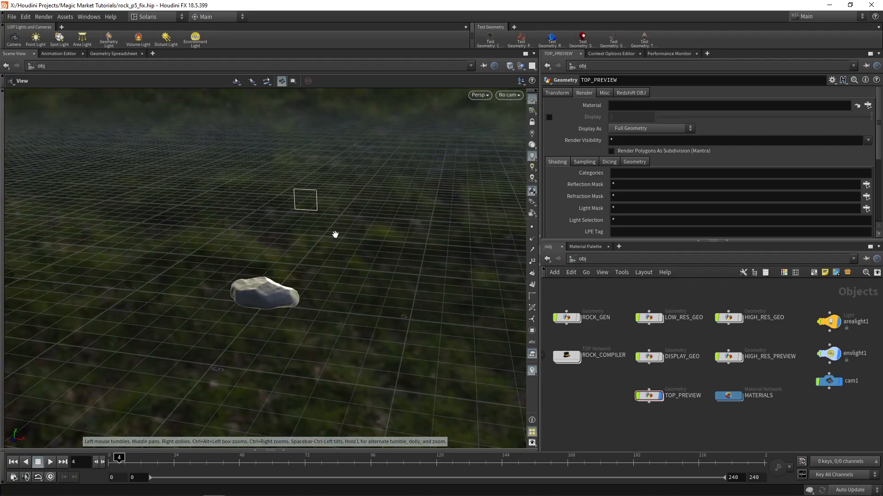
{"action": "left_click_drag", "start_coordinate": [335, 234], "coordinate": [359, 247]}
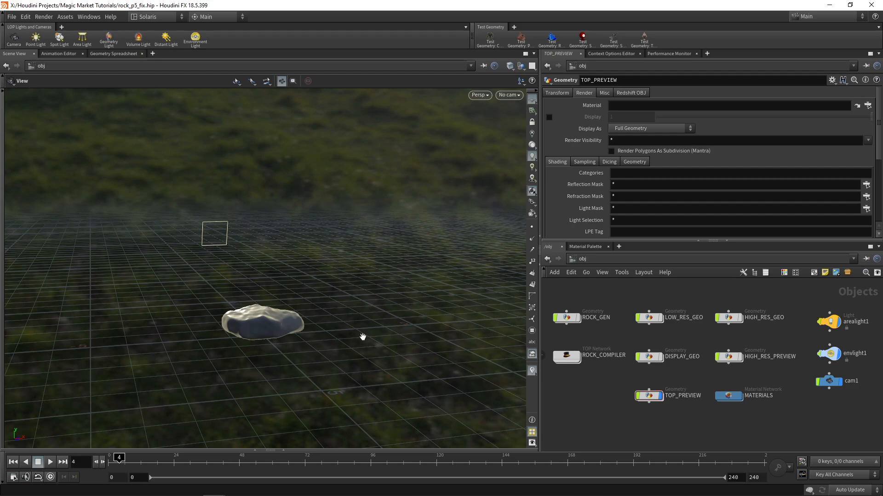
Step: Review the ROCK_COMPILER task network and the ROCK_VARIANT_GENERATOR network inside it, and return to the obj level
{"action": "scroll", "coordinate": [617, 385], "scroll_direction": "down", "scroll_amount": 3}
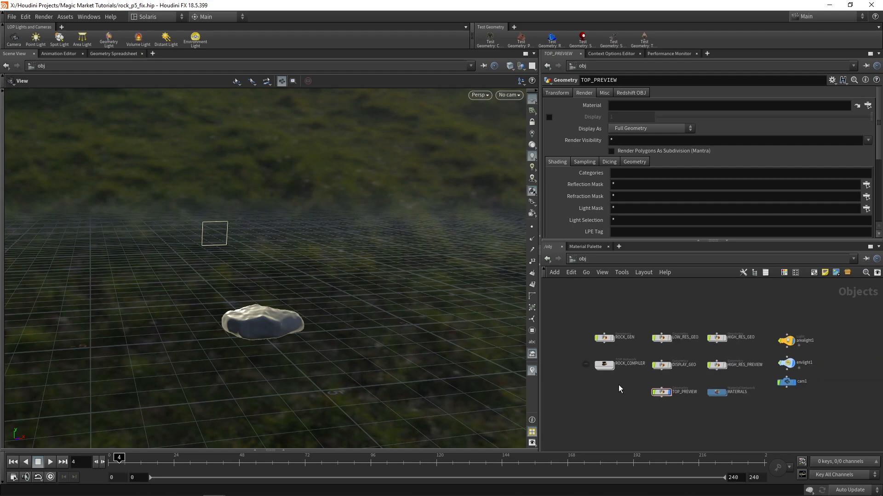
{"action": "scroll", "coordinate": [619, 389], "scroll_direction": "down", "scroll_amount": 1}
{"action": "double_click", "coordinate": [598, 368]}
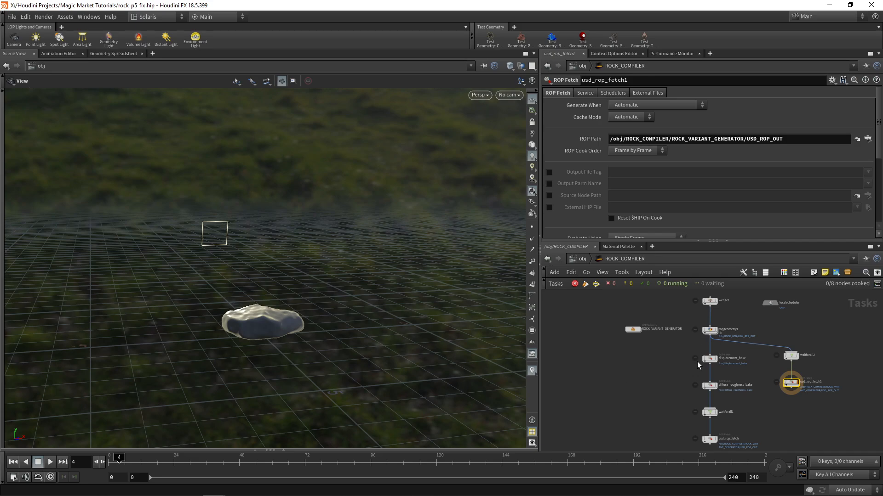
{"action": "double_click", "coordinate": [612, 330]}
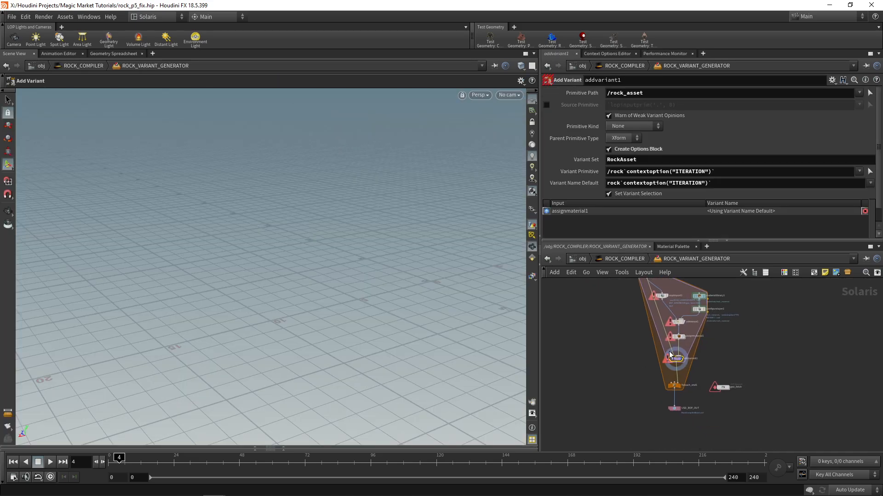
{"action": "left_click", "coordinate": [599, 259]}
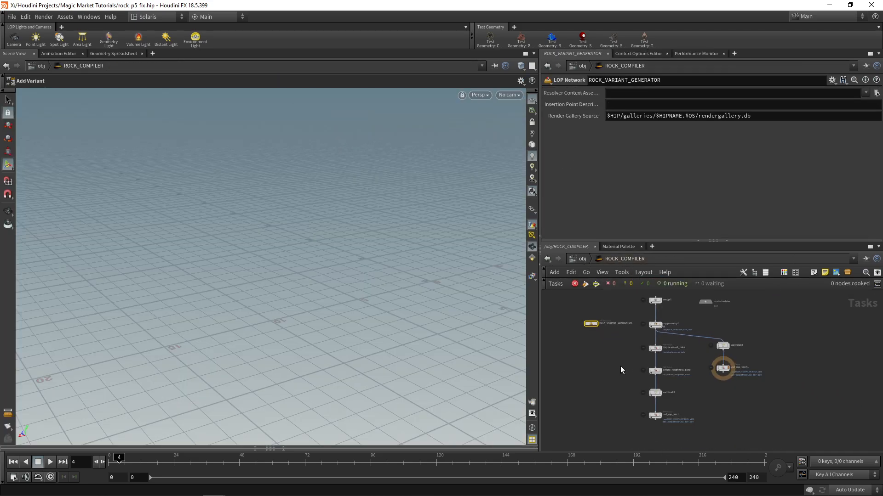
{"action": "left_click", "coordinate": [582, 261]}
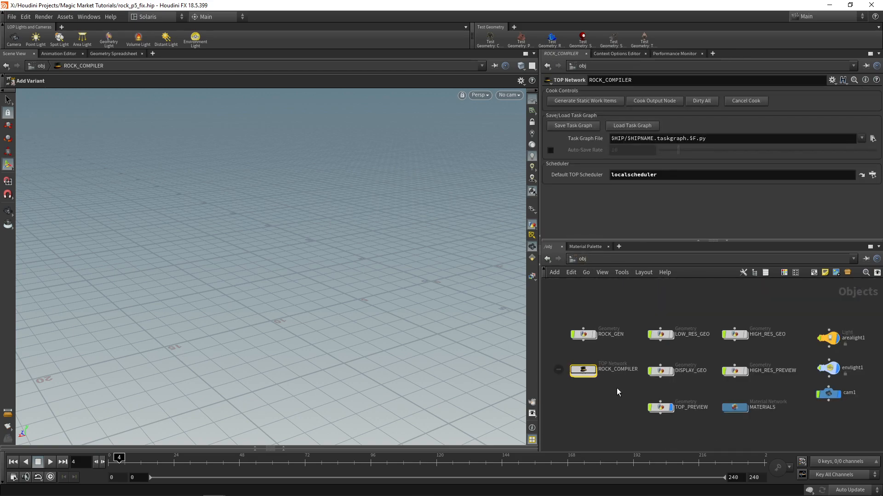
{"action": "middle_click_drag", "start_coordinate": [635, 396], "coordinate": [630, 401]}
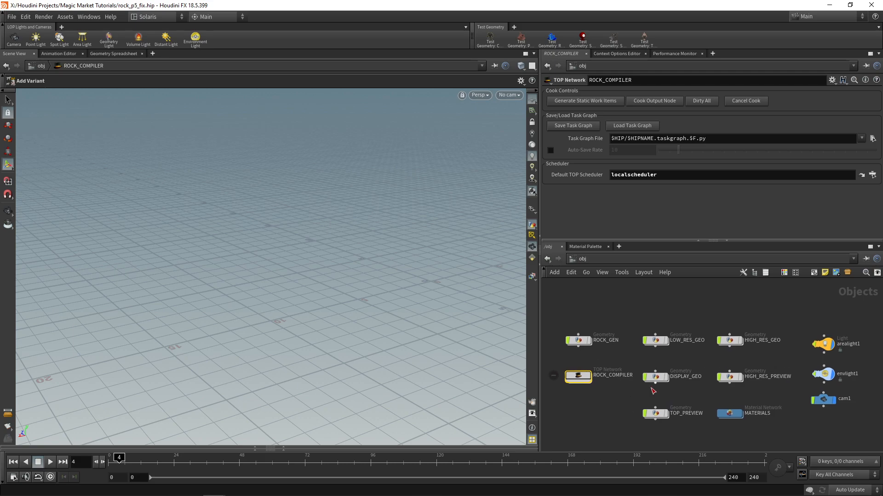